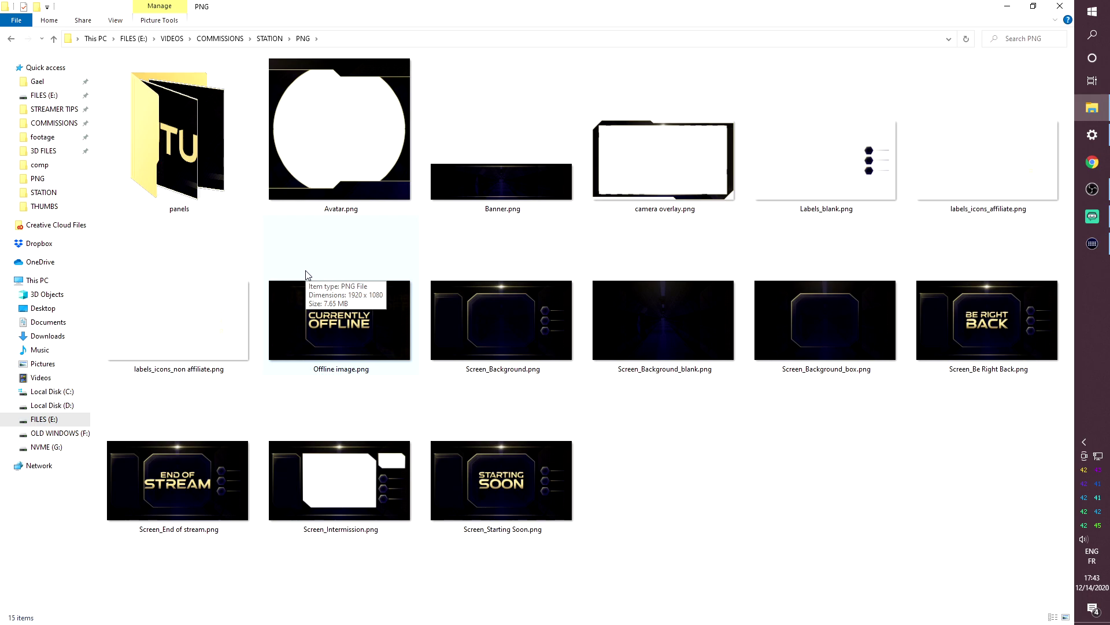
- View the images in the PNG folder from Avatar.png through the banner, camera overlay and label files to Offline image.png
{"action": "double_click", "coordinate": [294, 200]}
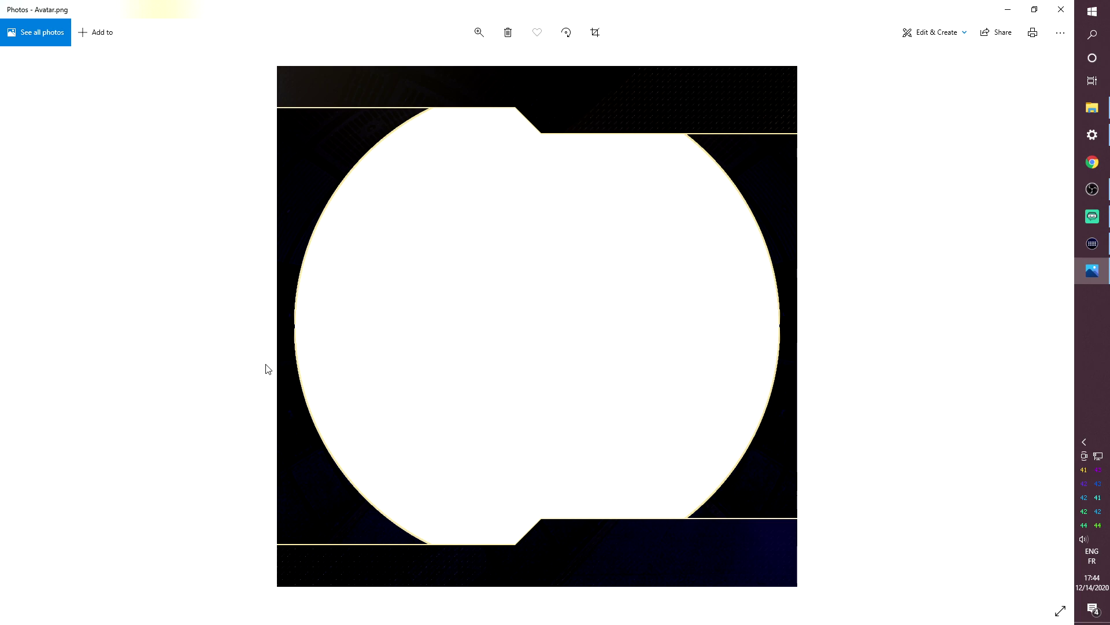
{"action": "key", "text": "Right"}
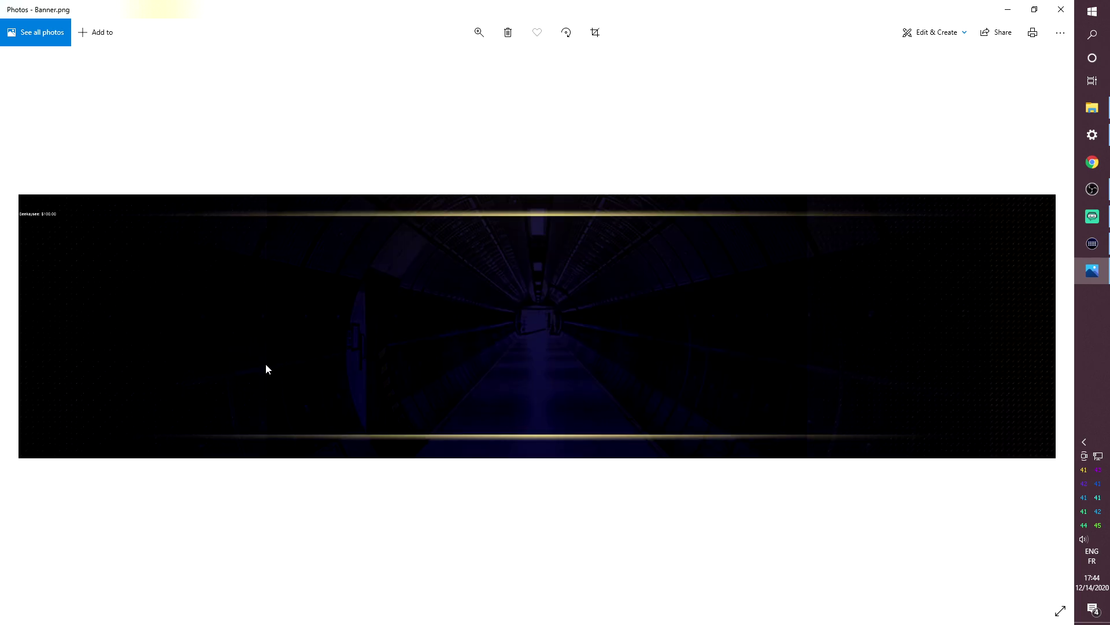
{"action": "key", "text": "Right"}
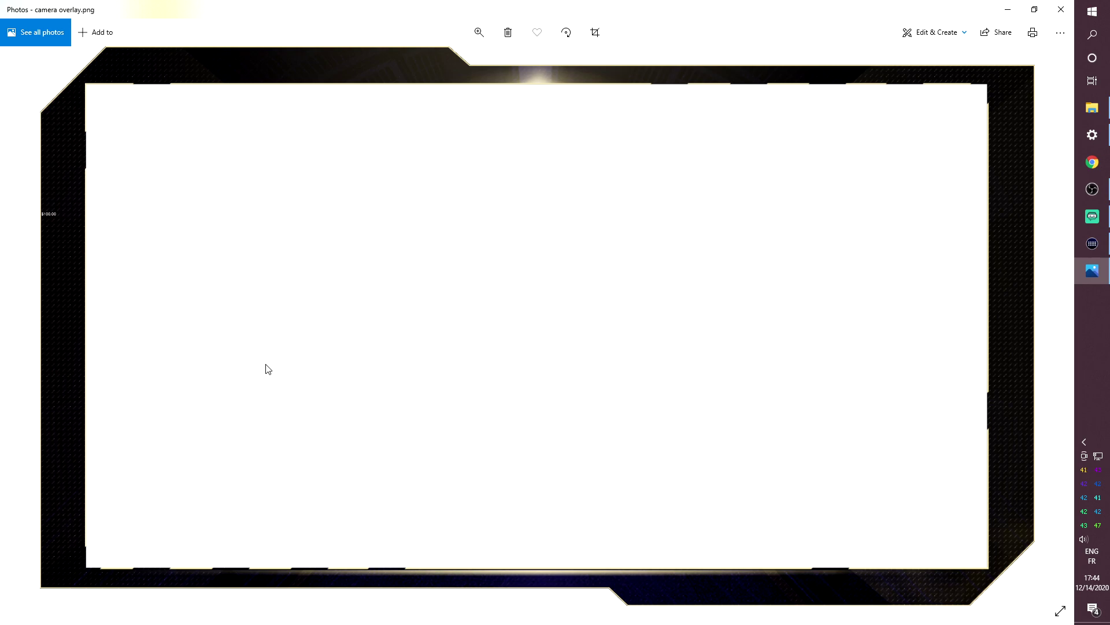
{"action": "key", "text": "Right"}
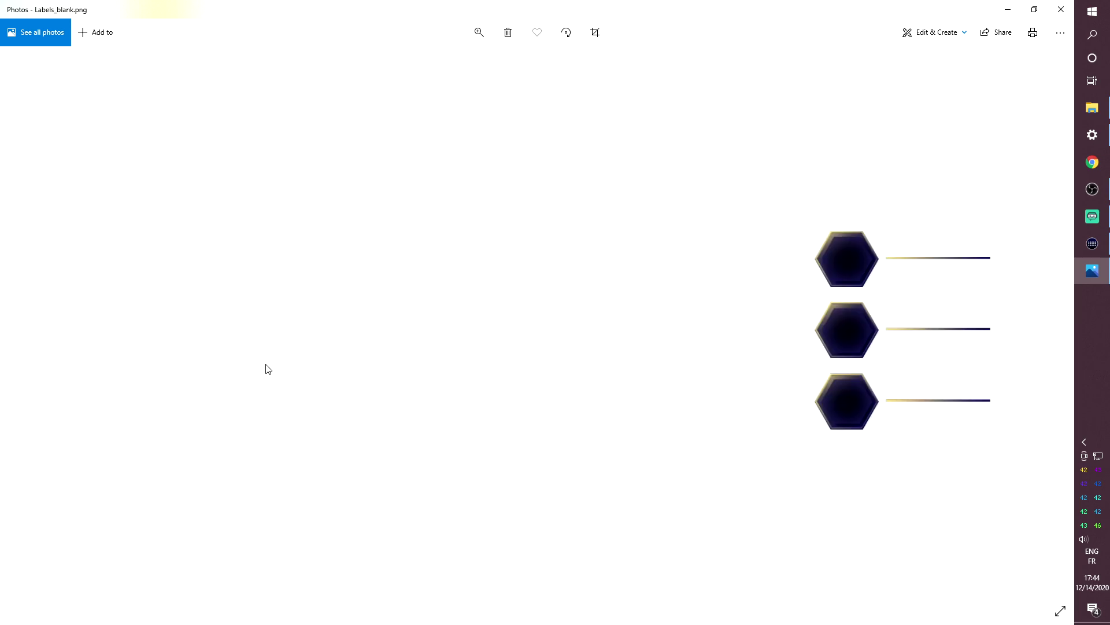
{"action": "key", "text": "Right"}
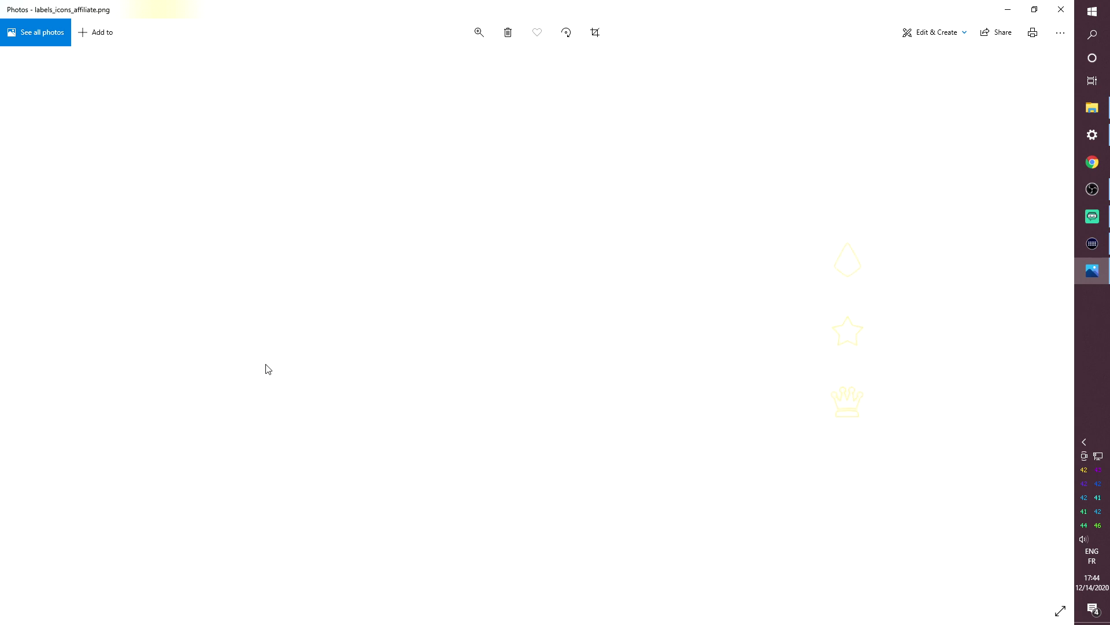
{"action": "key", "text": "Right"}
{"action": "key", "text": "Left"}
{"action": "key", "text": "Right"}
{"action": "key", "text": "Right"}
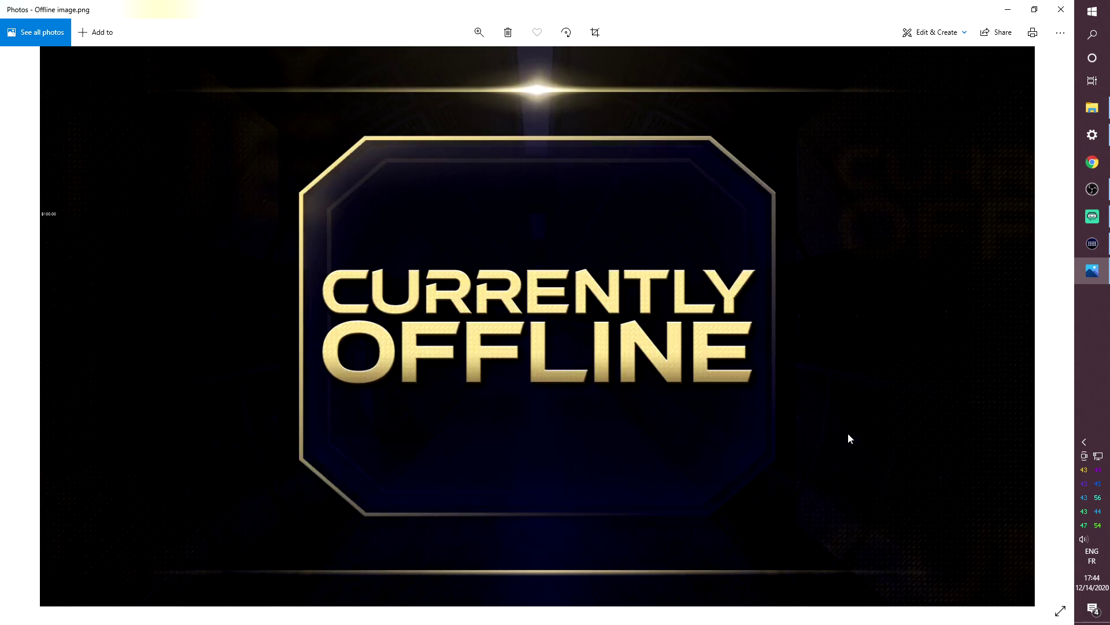
- View the stream screen images from Screen_Background.png to Screen_Starting Soon.png and close the image viewer
{"action": "key", "text": "Right"}
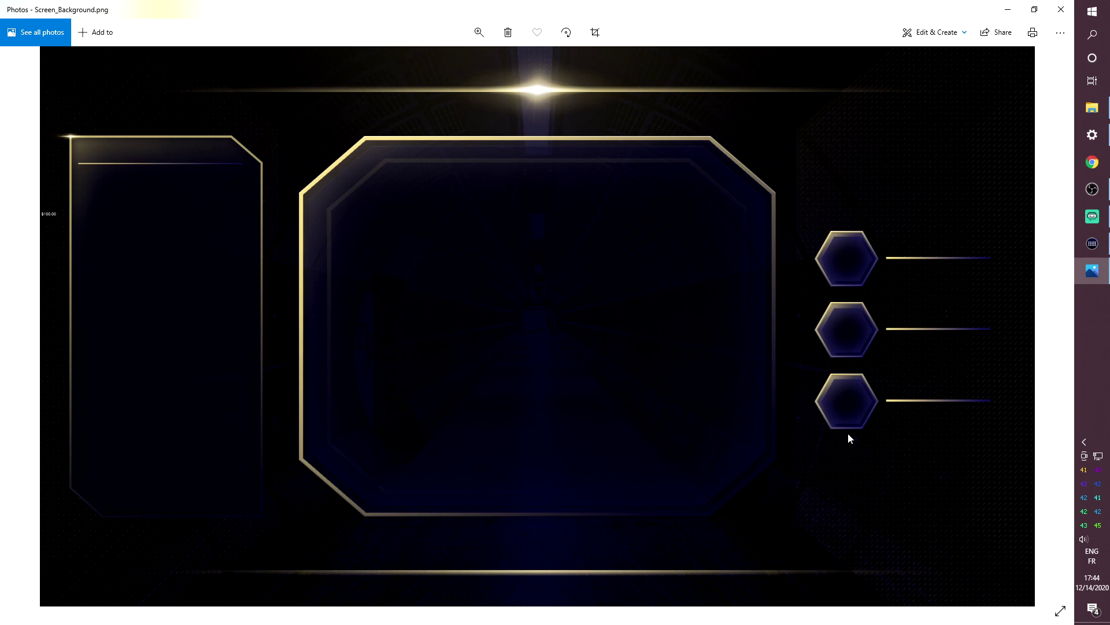
{"action": "key", "text": "Right"}
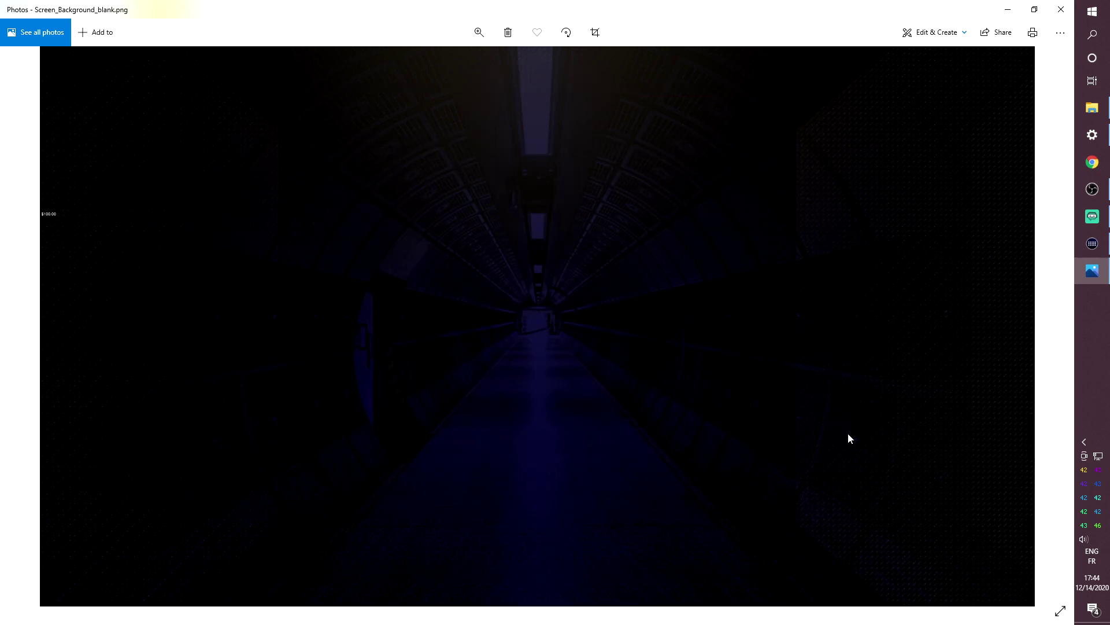
{"action": "key", "text": "Right"}
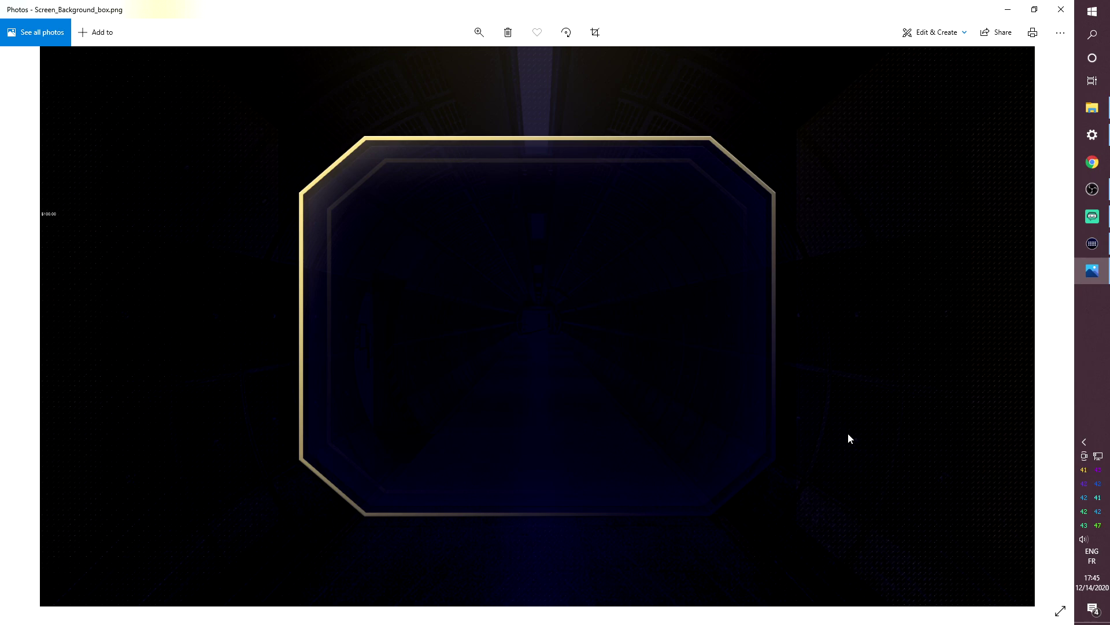
{"action": "key", "text": "Right"}
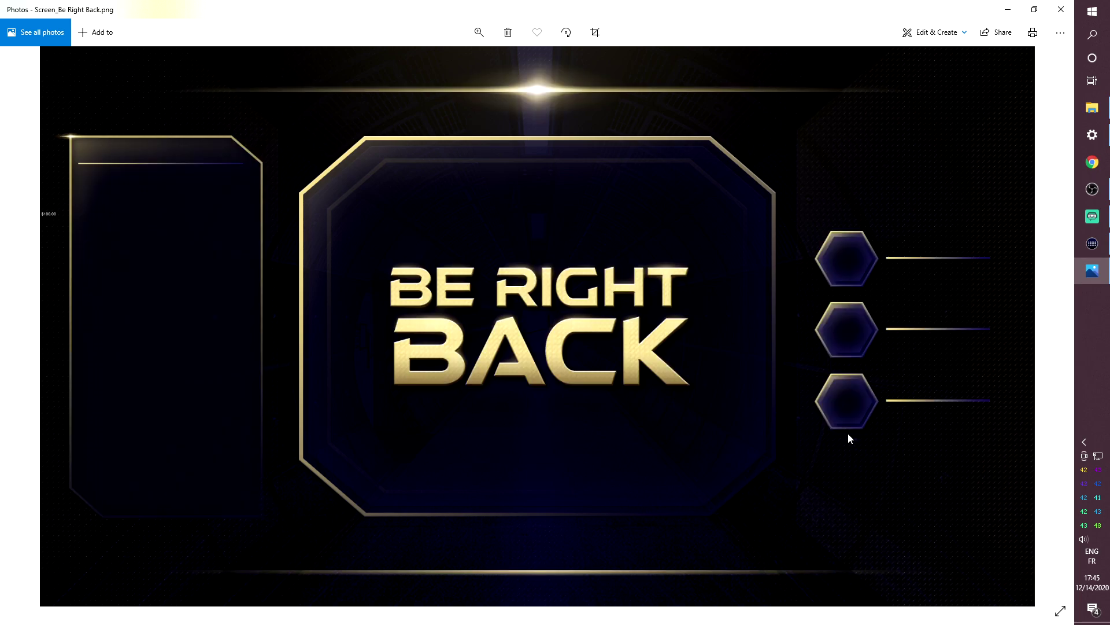
{"action": "key", "text": "Right"}
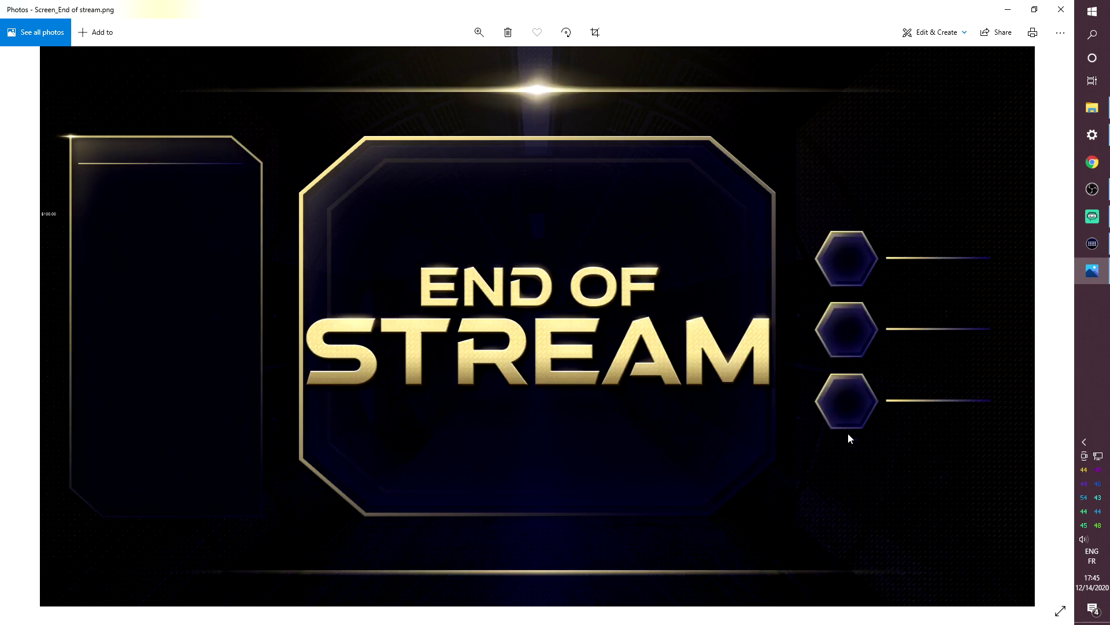
{"action": "key", "text": "Right"}
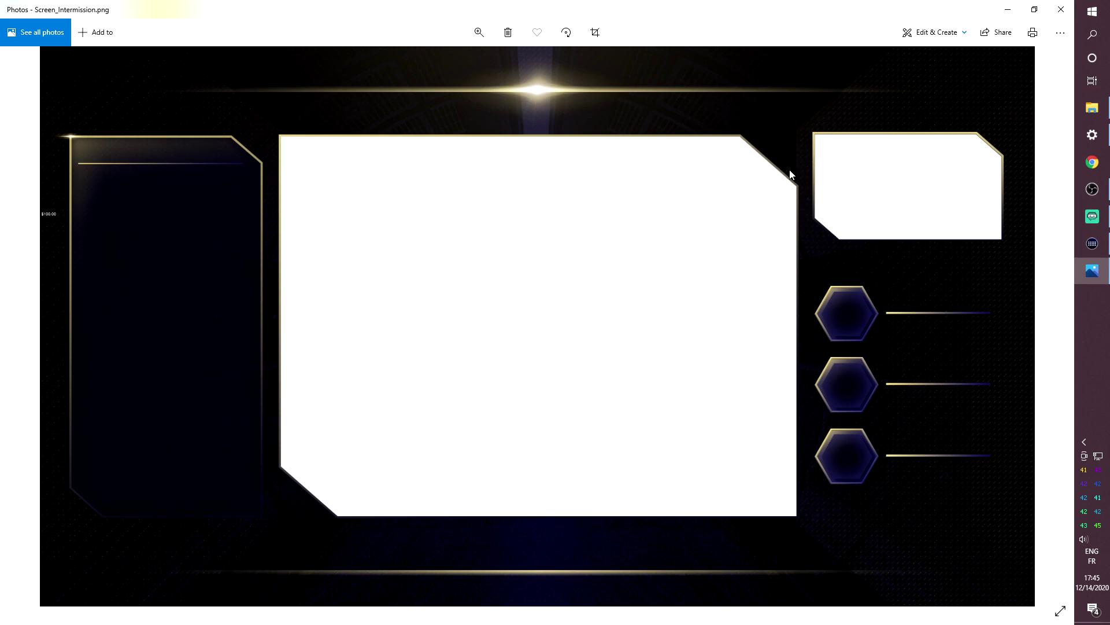
{"action": "key", "text": "Right"}
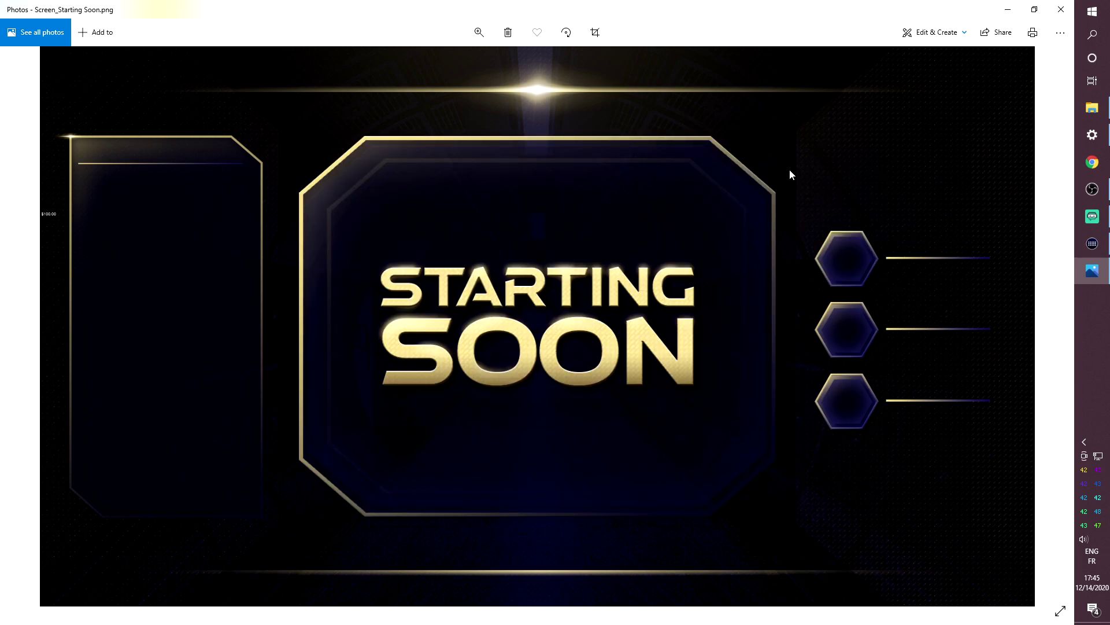
{"action": "left_click", "coordinate": [1061, 10]}
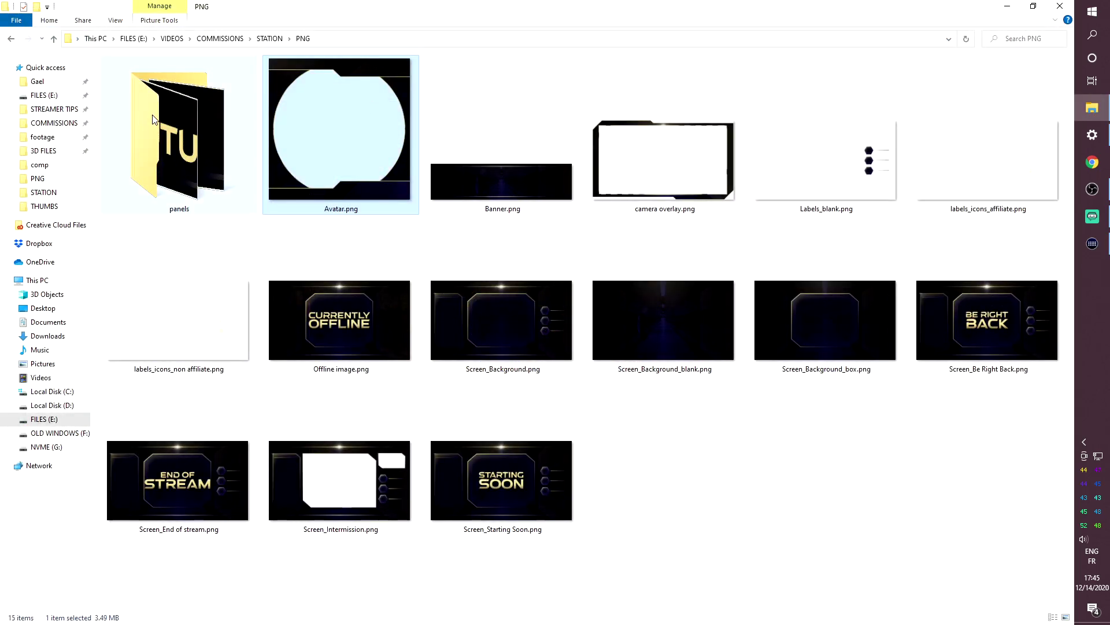
- Open the panels folder and look through its panel images from blank.png to panel_youtube.png
{"action": "double_click", "coordinate": [182, 117]}
{"action": "double_click", "coordinate": [128, 107]}
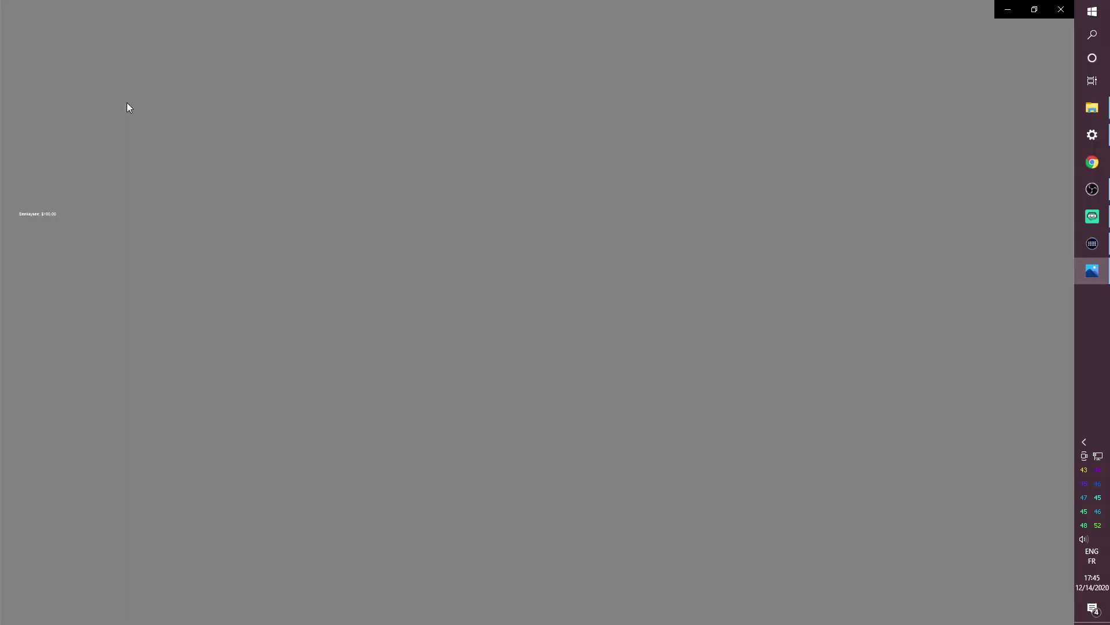
{"action": "key", "text": "Right"}
{"action": "key", "text": "Right"}
{"action": "key", "text": "Right"}
{"action": "key", "text": "Right"}
{"action": "key", "text": "Right"}
{"action": "key", "text": "Right"}
{"action": "key", "text": "Right"}
{"action": "key", "text": "Right"}
{"action": "key", "text": "Right"}
{"action": "key", "text": "Right"}
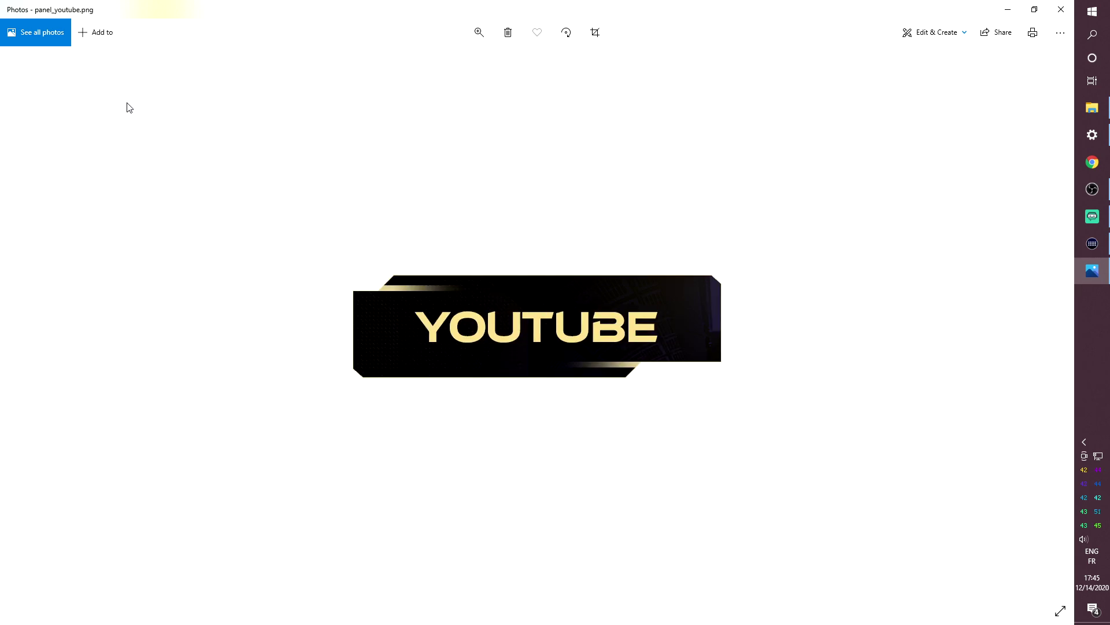
{"action": "left_click", "coordinate": [1054, 17]}
{"action": "left_click", "coordinate": [512, 302]}
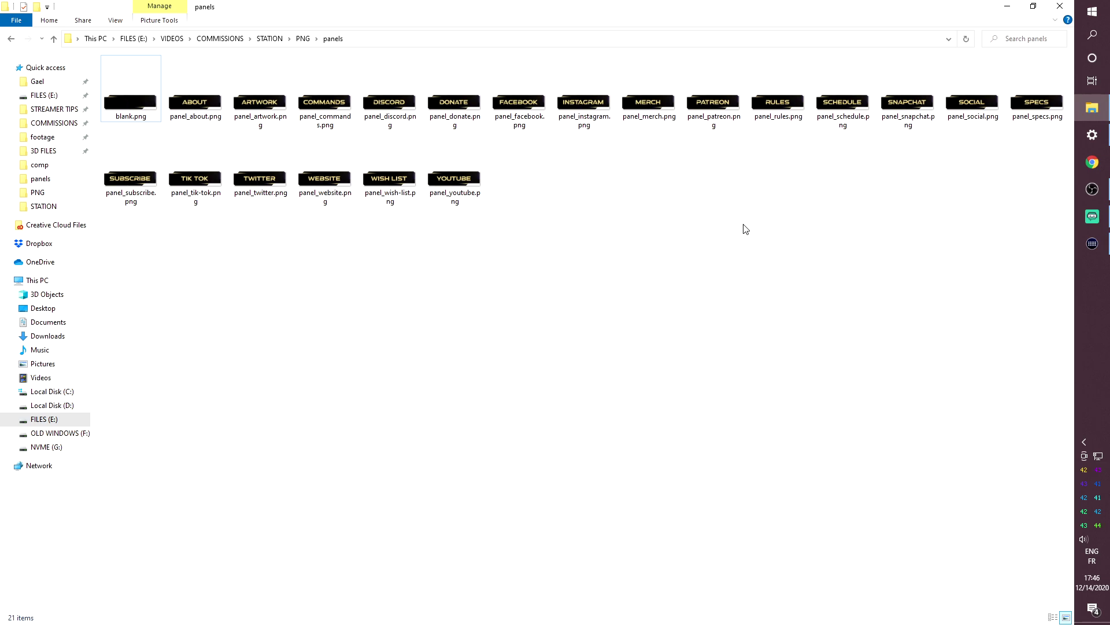
- Switch to Streamlabs OBS and remove the scenes New Scene (1) and Short Break
{"action": "key", "text": "alt+Tab"}
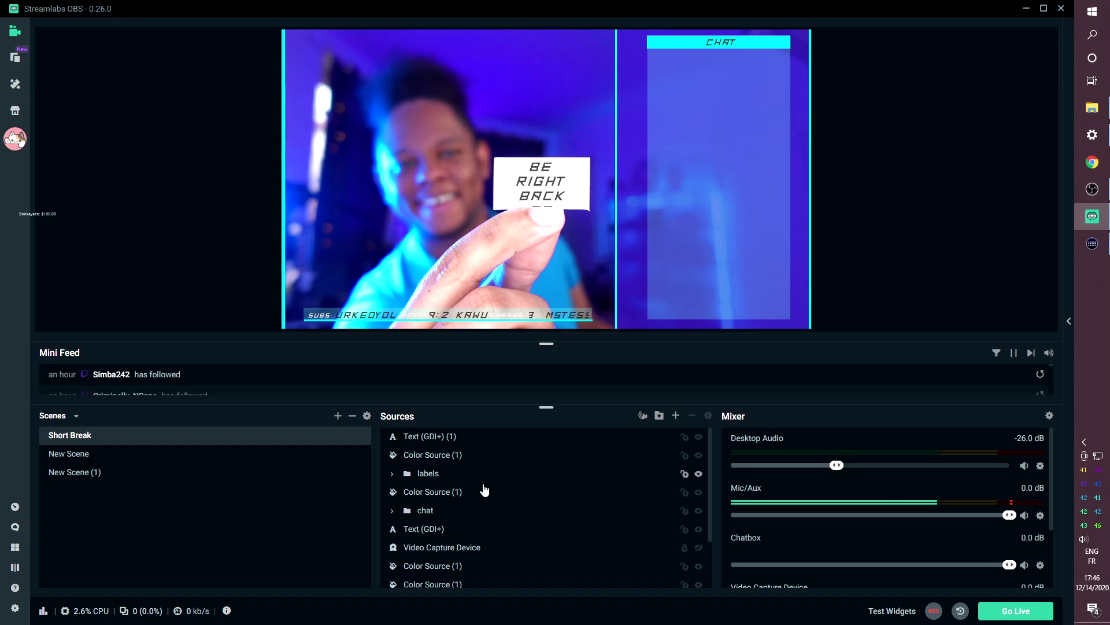
{"action": "left_click", "coordinate": [73, 474]}
{"action": "right_click", "coordinate": [72, 473]}
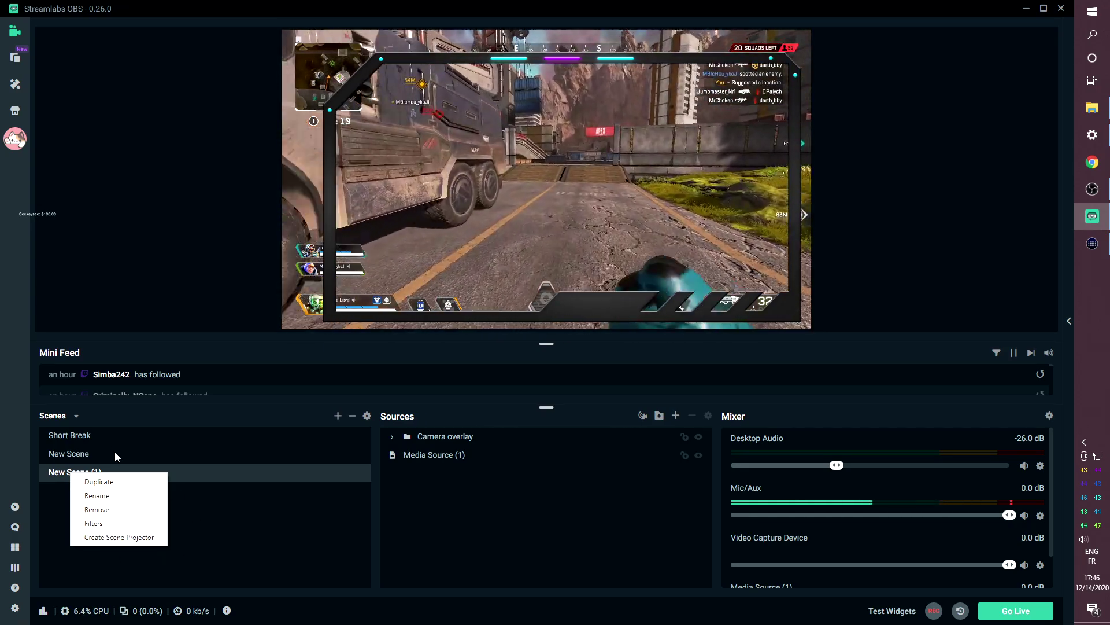
{"action": "left_click", "coordinate": [97, 509]}
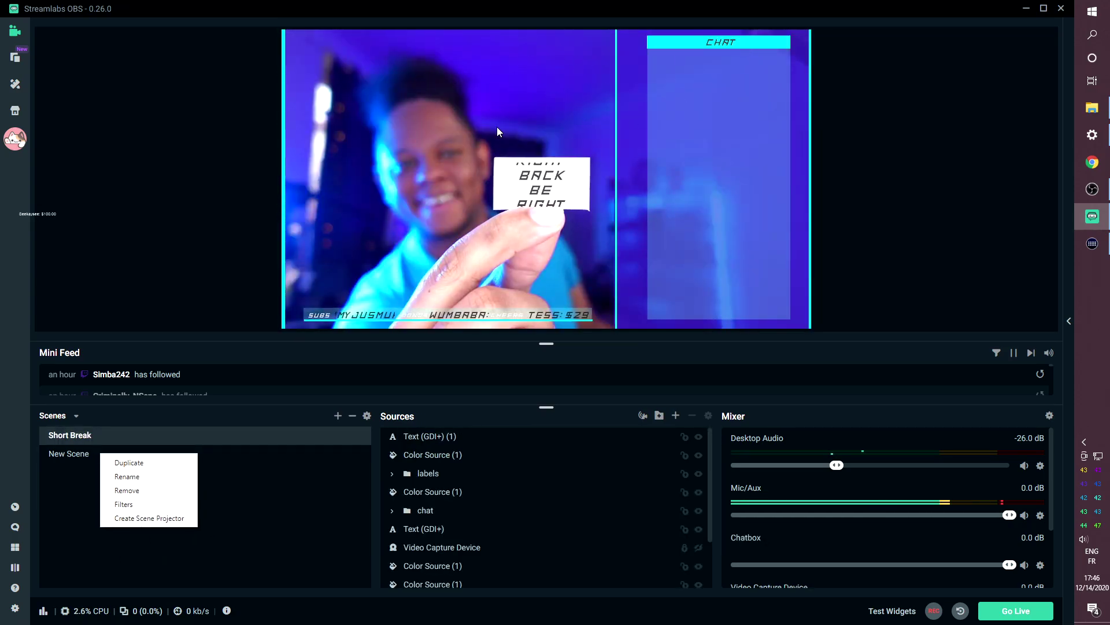
{"action": "left_click", "coordinate": [156, 481]}
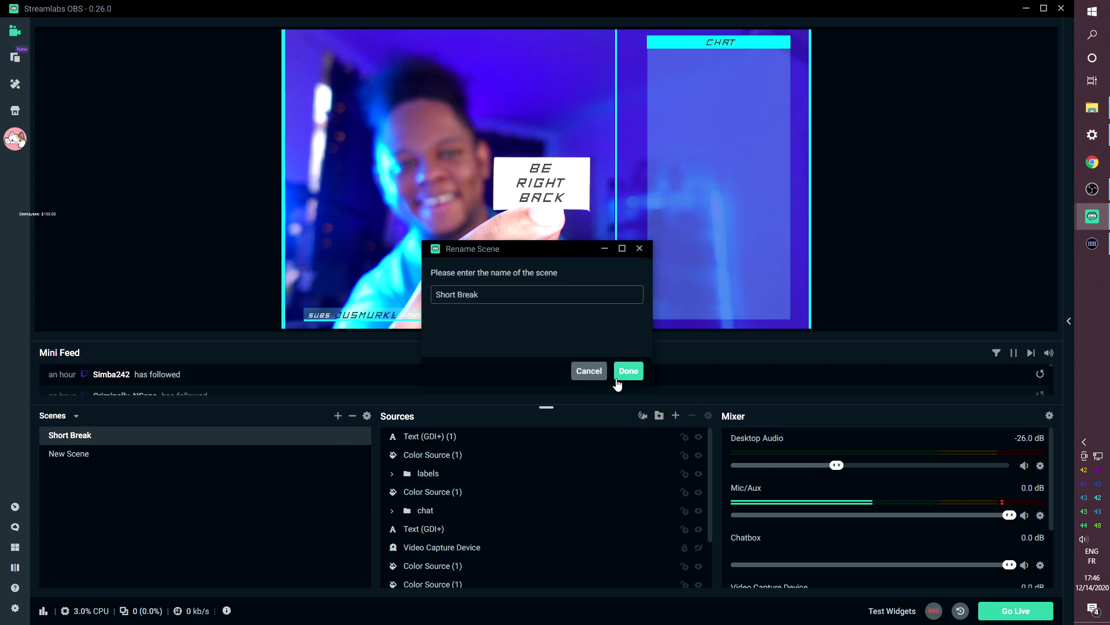
{"action": "left_click", "coordinate": [599, 373]}
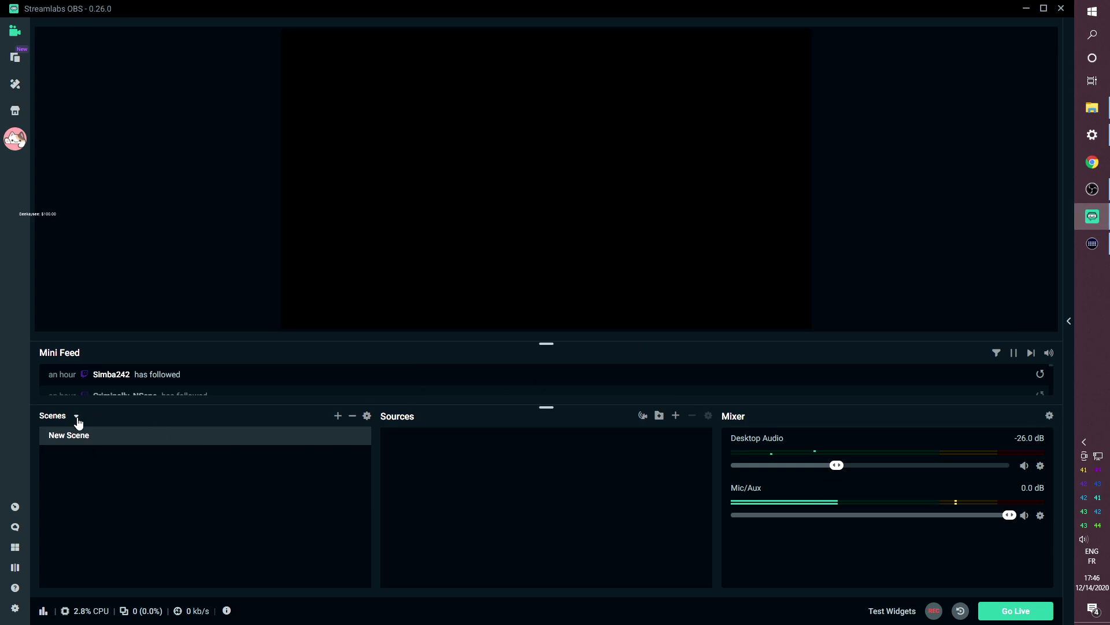
- Duplicate New Scene and name the copy "interrmission*"
{"action": "right_click", "coordinate": [98, 444]}
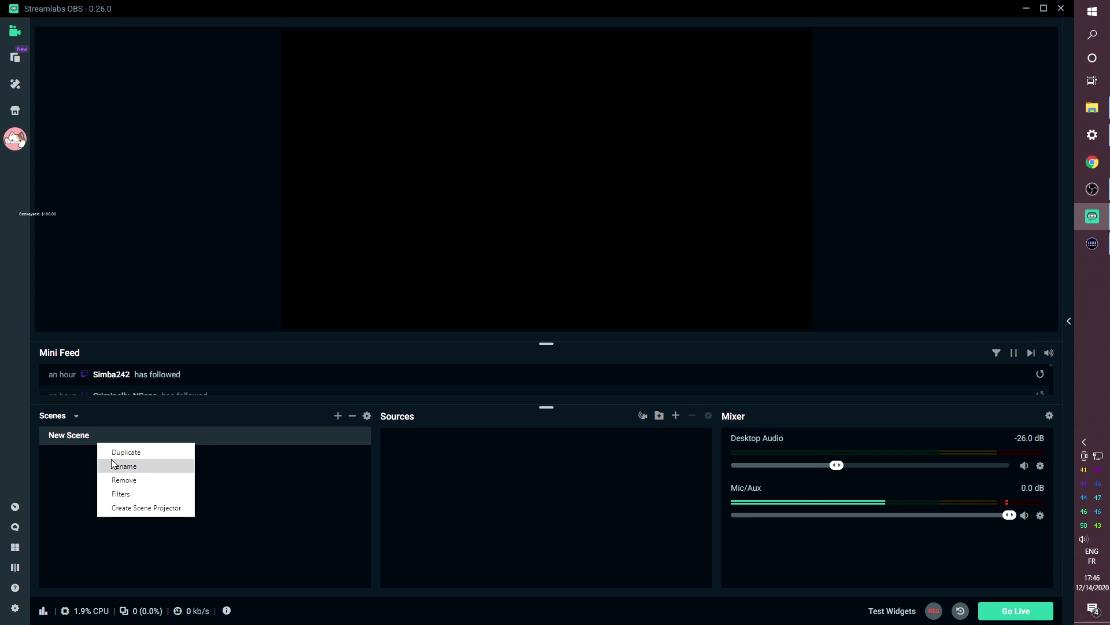
{"action": "left_click", "coordinate": [116, 452]}
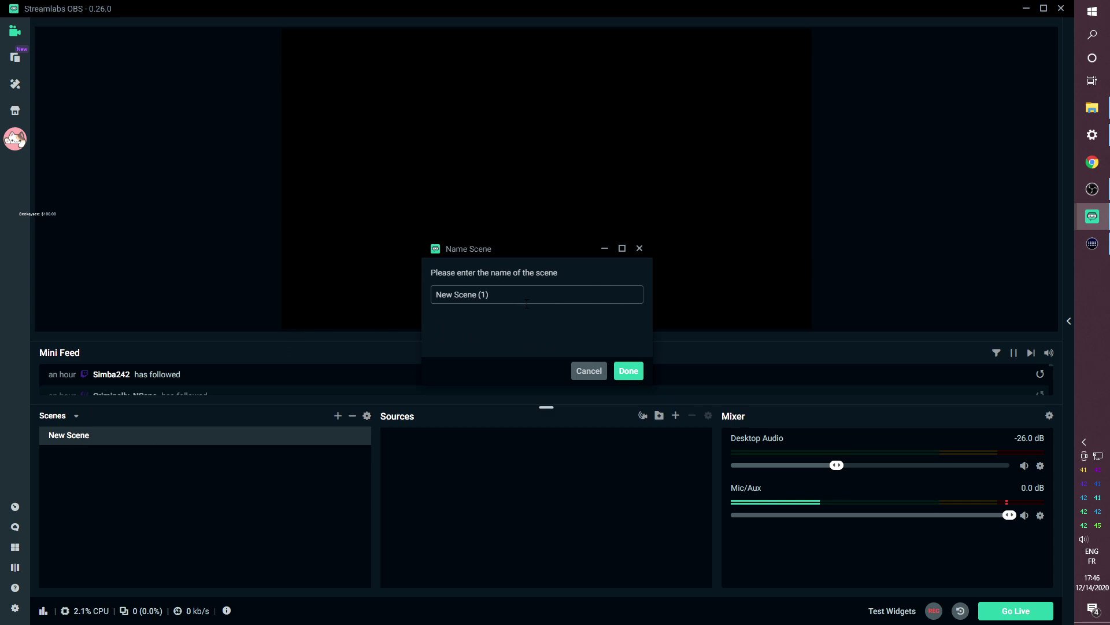
{"action": "type", "text": "interrmisso"}
{"action": "key", "text": "BackSpace"}
{"action": "type", "text": "ion*"}
{"action": "key", "text": "Return"}
{"action": "right_click", "coordinate": [94, 454]}
{"action": "left_click", "coordinate": [116, 463]}
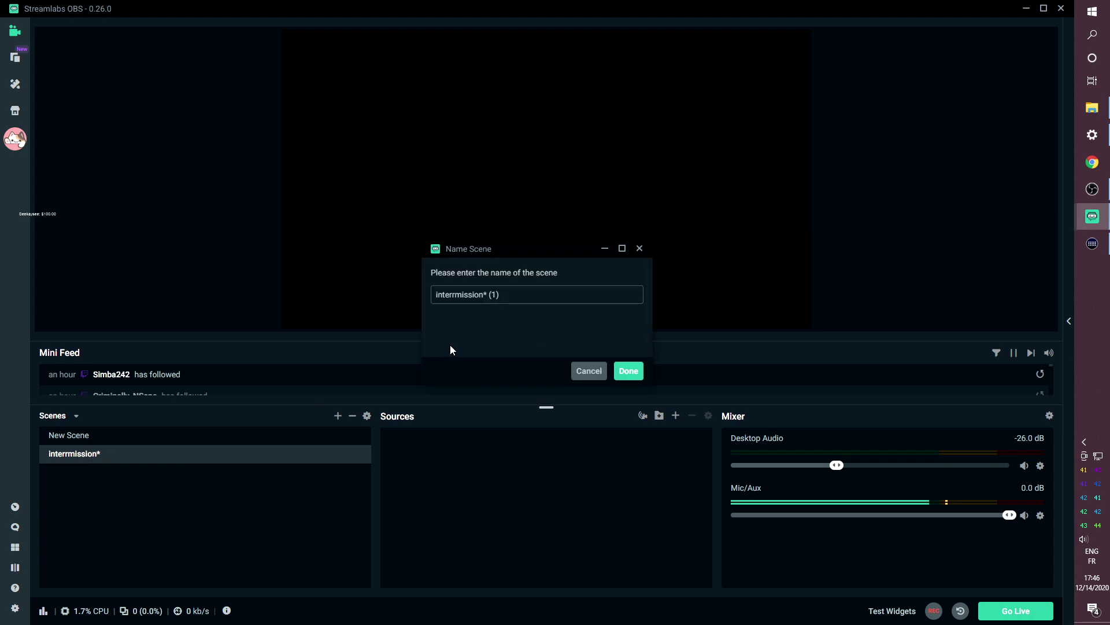
{"action": "left_click", "coordinate": [589, 370]}
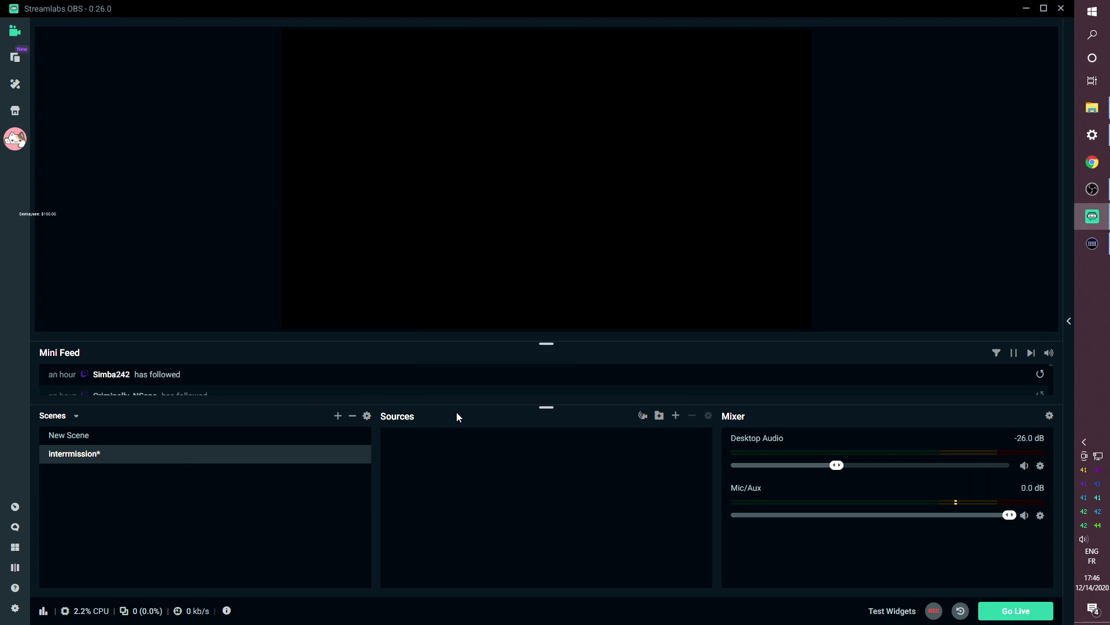
- Add a new scene named "game"
{"action": "left_click", "coordinate": [337, 416]}
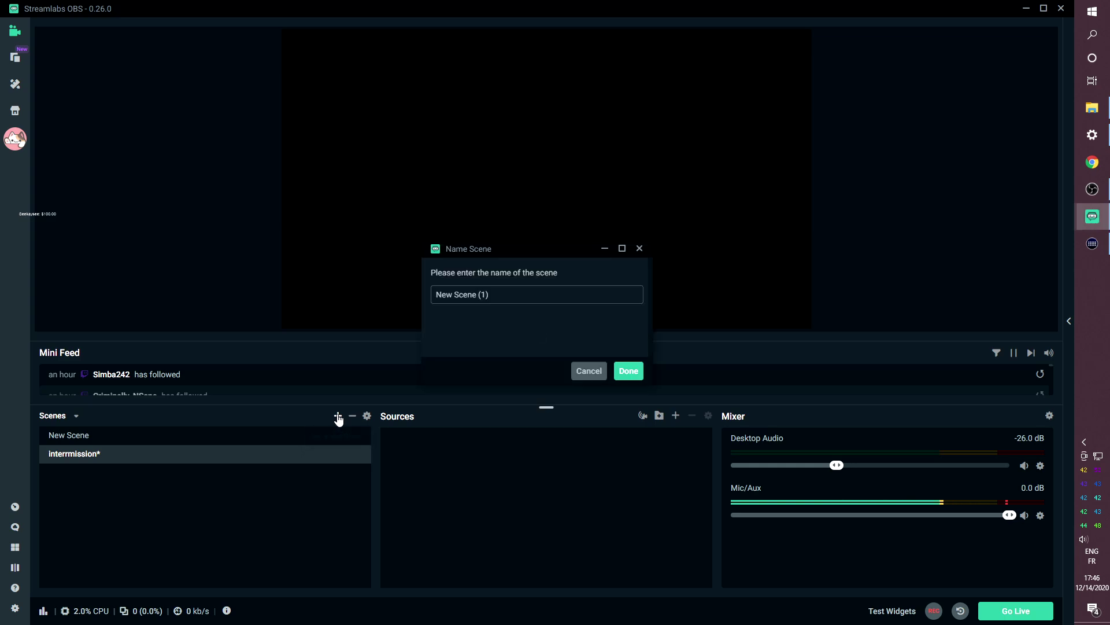
{"action": "left_click", "coordinate": [439, 296]}
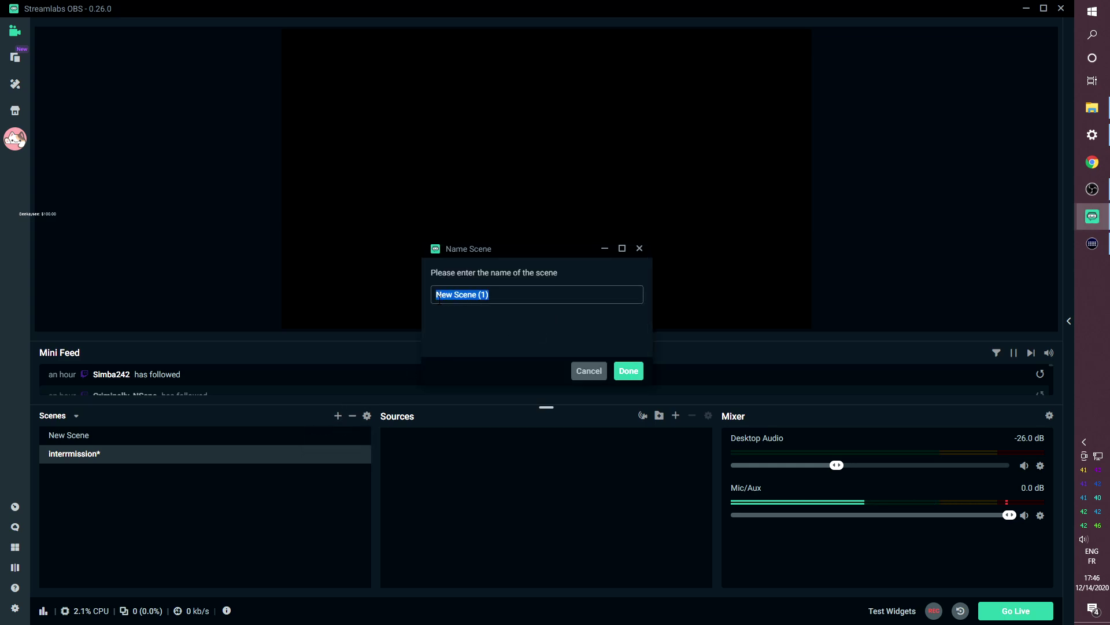
{"action": "type", "text": "game"}
{"action": "left_click", "coordinate": [631, 370]}
- Add a new scene named "brb"
{"action": "left_click", "coordinate": [338, 416]}
{"action": "left_click", "coordinate": [496, 295]}
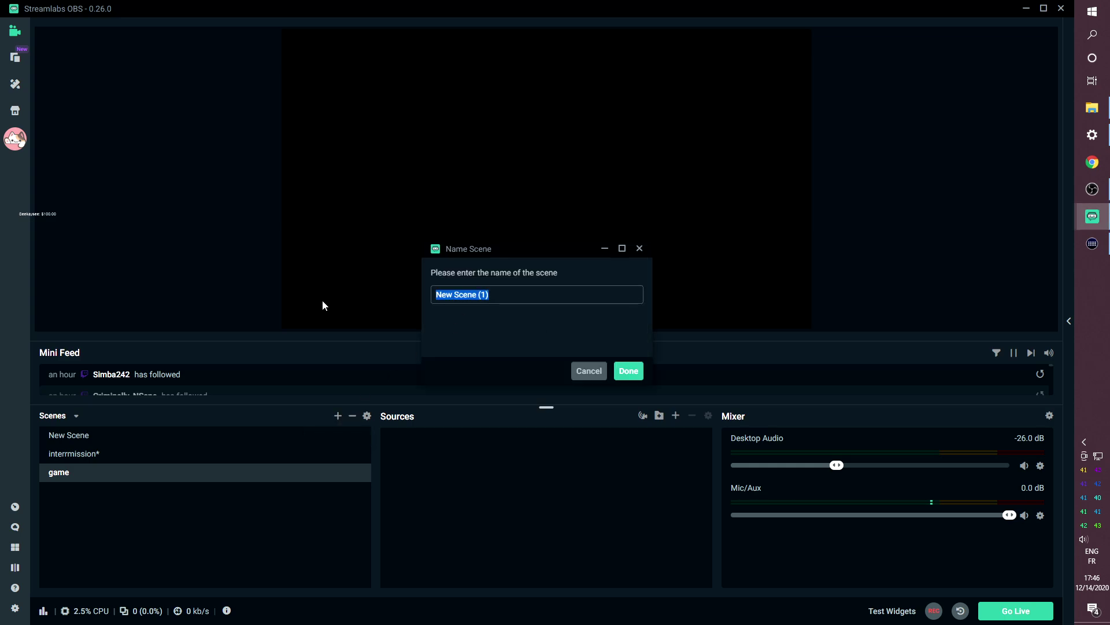
{"action": "type", "text": "brb"}
{"action": "left_click", "coordinate": [628, 371]}
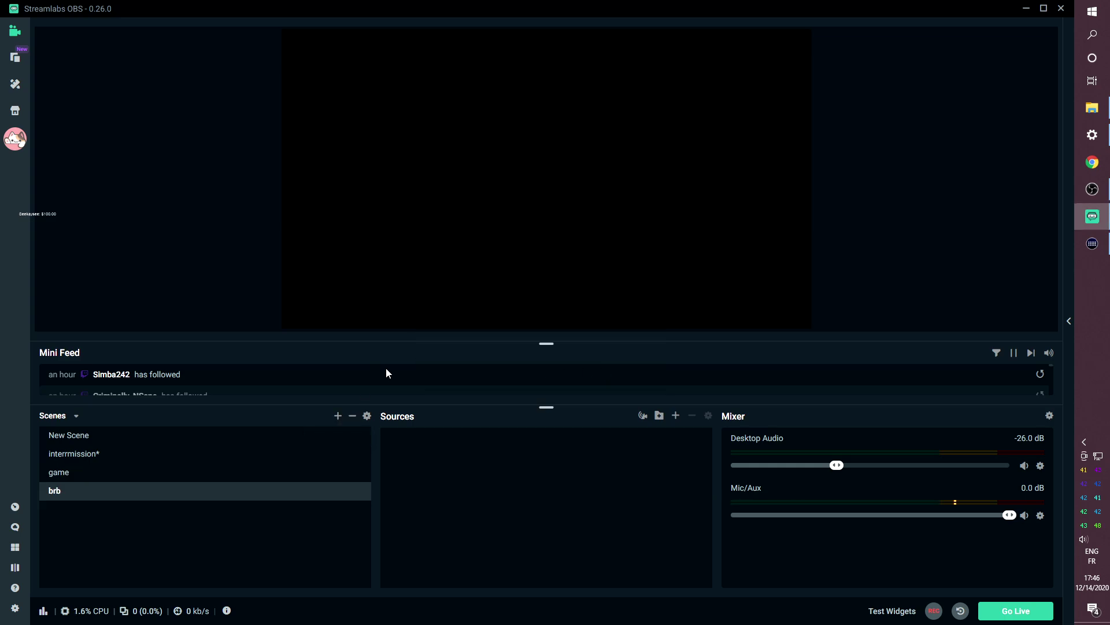
- Add a new scene named "ending"
{"action": "left_click", "coordinate": [337, 416]}
{"action": "left_click", "coordinate": [509, 295]}
{"action": "type", "text": "ening"}
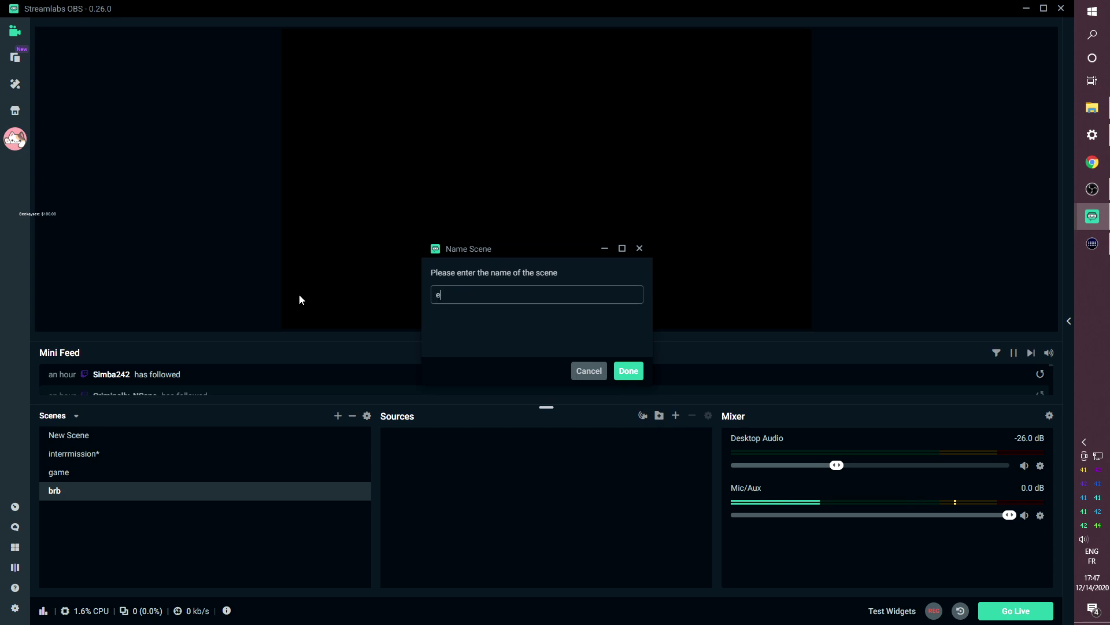
{"action": "type", "text": "ding"}
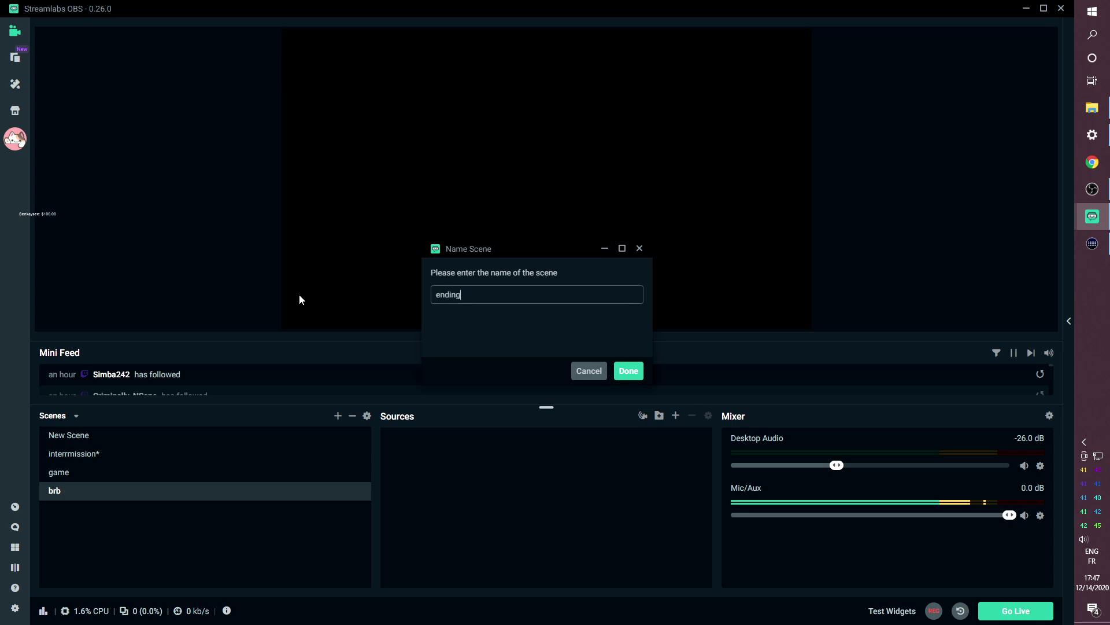
{"action": "left_click", "coordinate": [627, 371]}
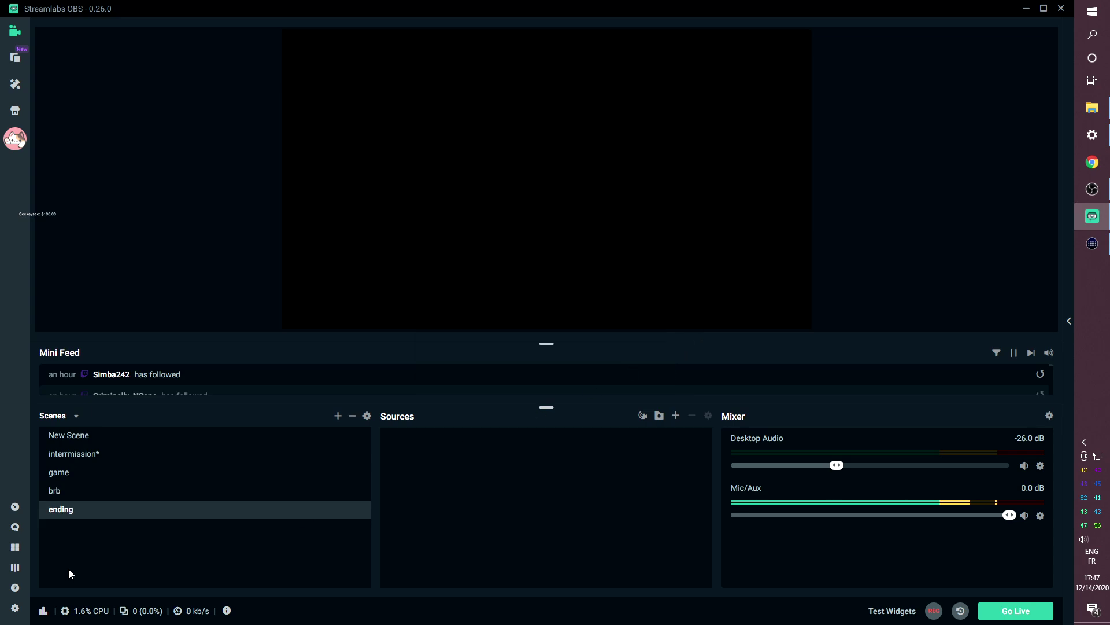
- Rename the "interrmission*" scene as "interrmission"
{"action": "right_click", "coordinate": [104, 456]}
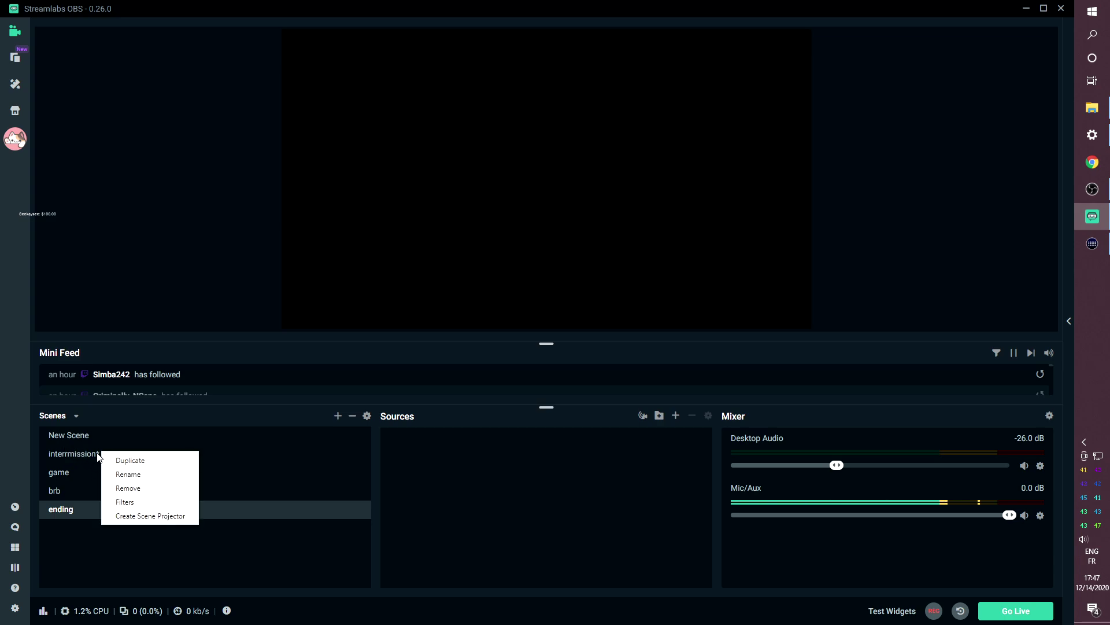
{"action": "left_click", "coordinate": [87, 457]}
{"action": "right_click", "coordinate": [87, 456]}
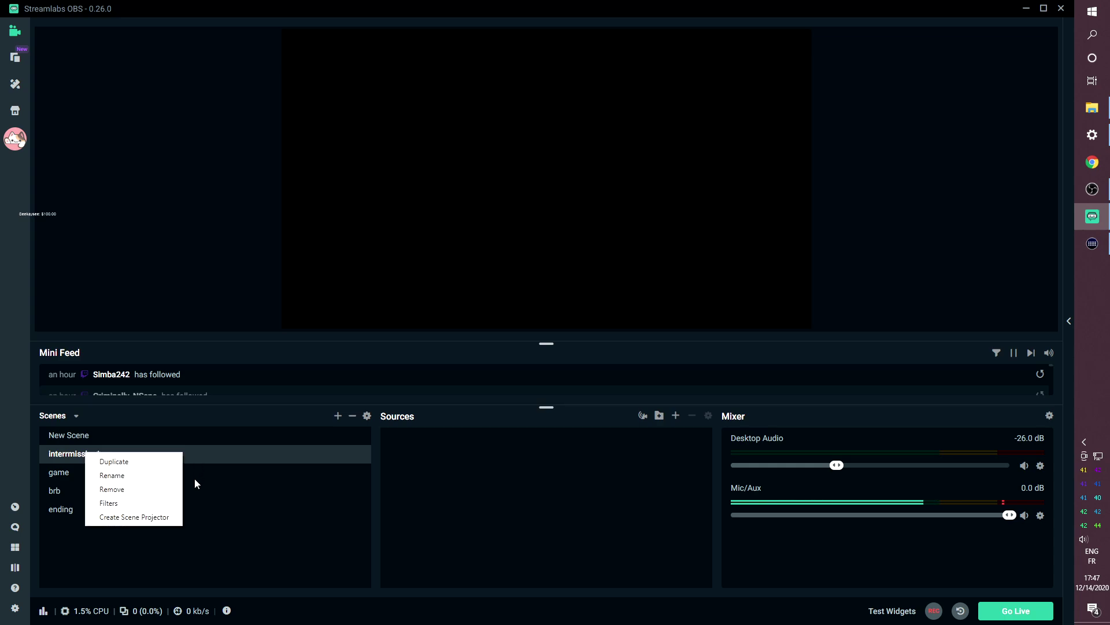
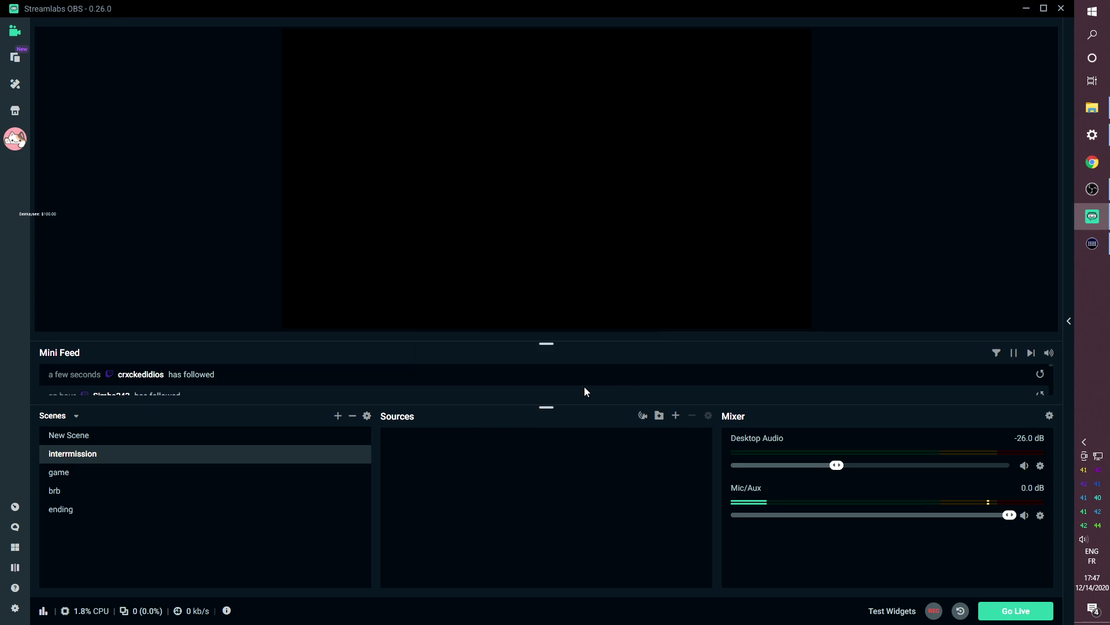
- Rename New Scene as "starting"
{"action": "left_click", "coordinate": [82, 490]}
{"action": "left_click", "coordinate": [81, 438]}
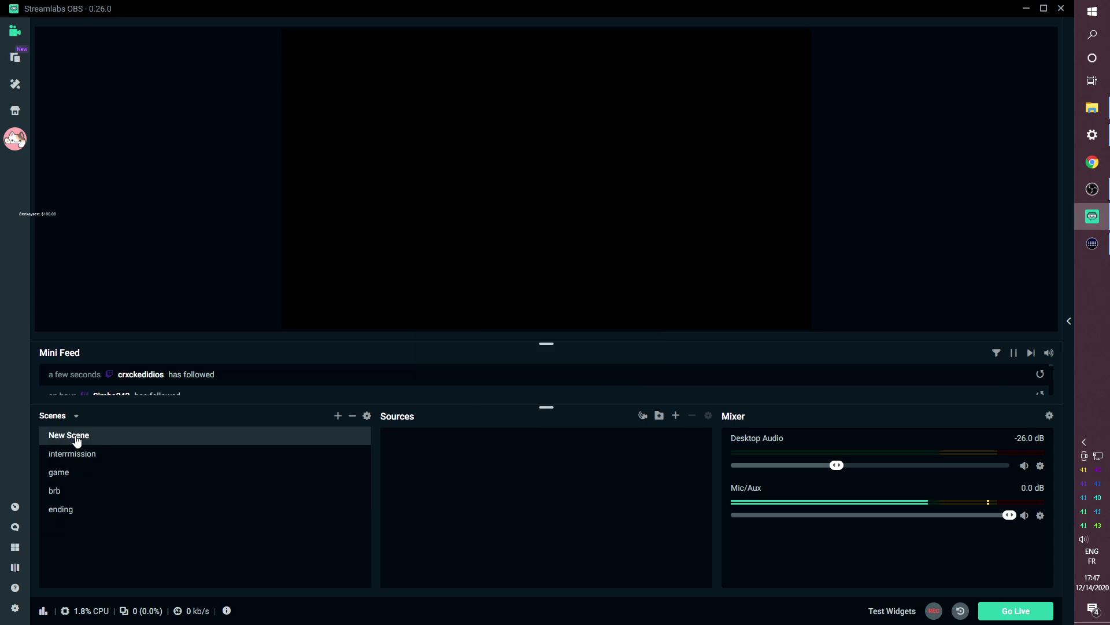
{"action": "right_click", "coordinate": [78, 440]}
{"action": "left_click", "coordinate": [96, 457]}
{"action": "triple_click", "coordinate": [486, 297]}
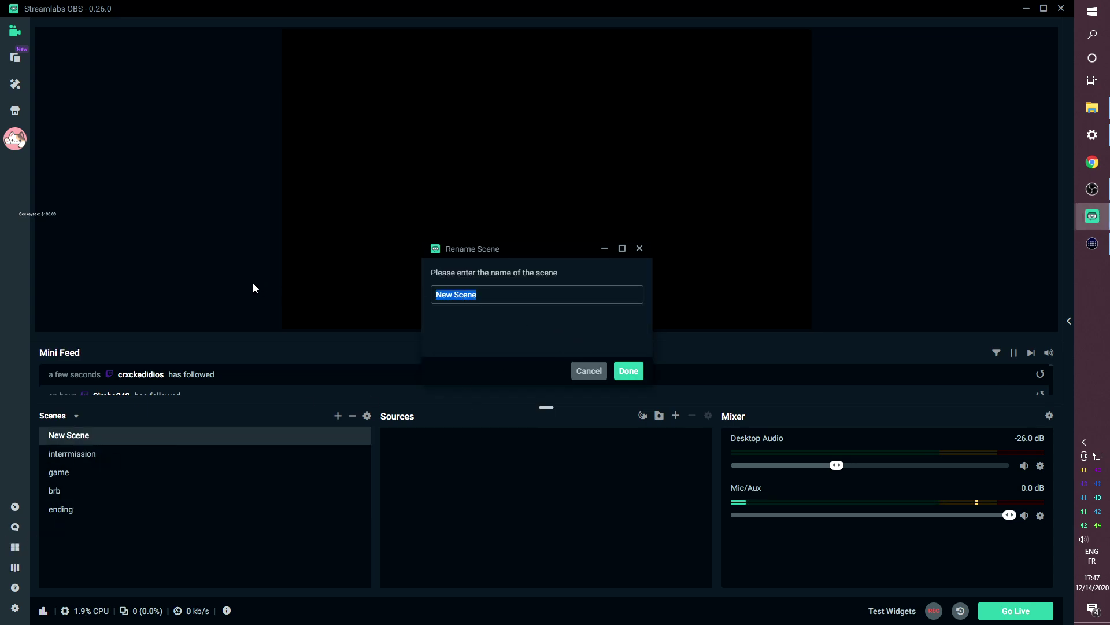
{"action": "type", "text": "starting"}
{"action": "key", "text": "Return"}
- Add Screen_Starting Soon.png from the STATION package's PNG folder as an image source in the game scene
{"action": "left_click", "coordinate": [182, 472]}
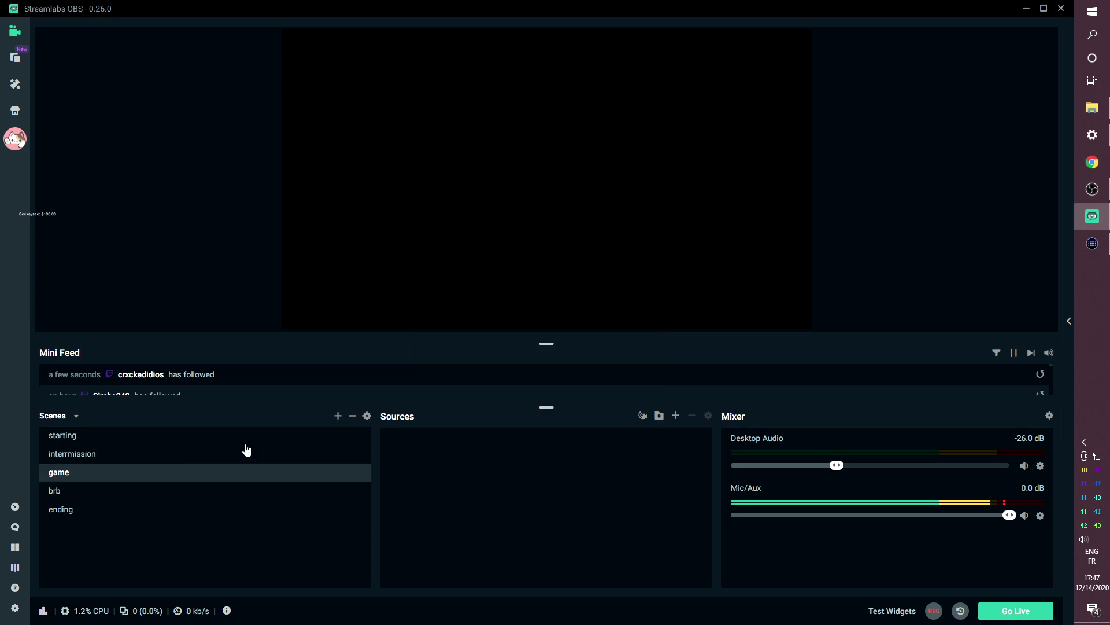
{"action": "left_click_drag", "start_coordinate": [891, 9], "coordinate": [1, 35]}
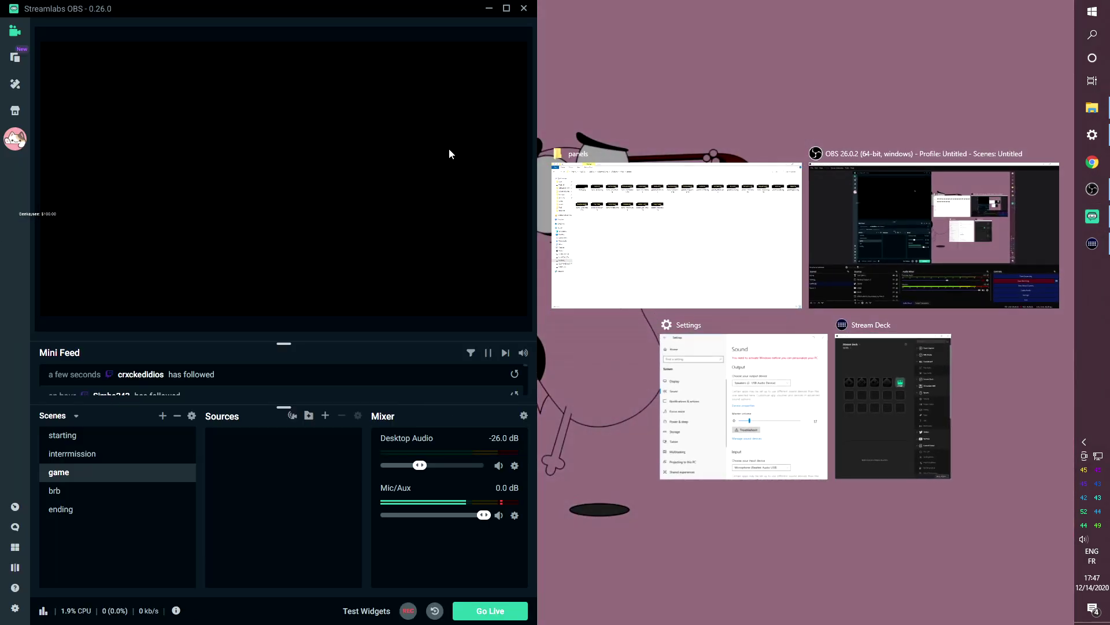
{"action": "left_click", "coordinate": [698, 245]}
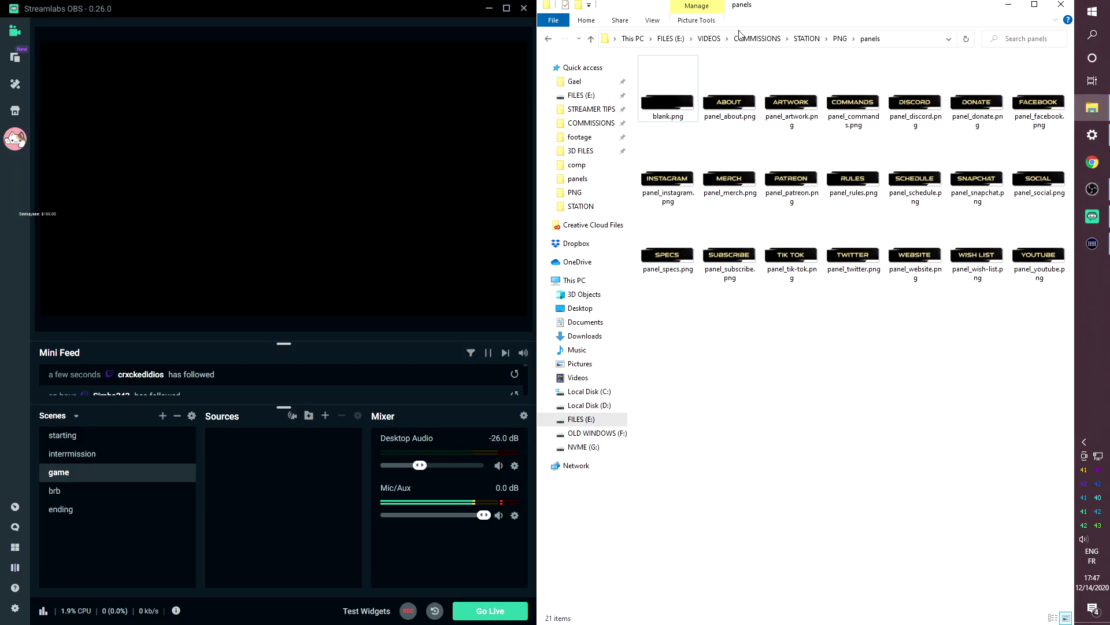
{"action": "left_click", "coordinate": [839, 39]}
{"action": "scroll", "coordinate": [1017, 266], "scroll_direction": "down", "scroll_amount": 5}
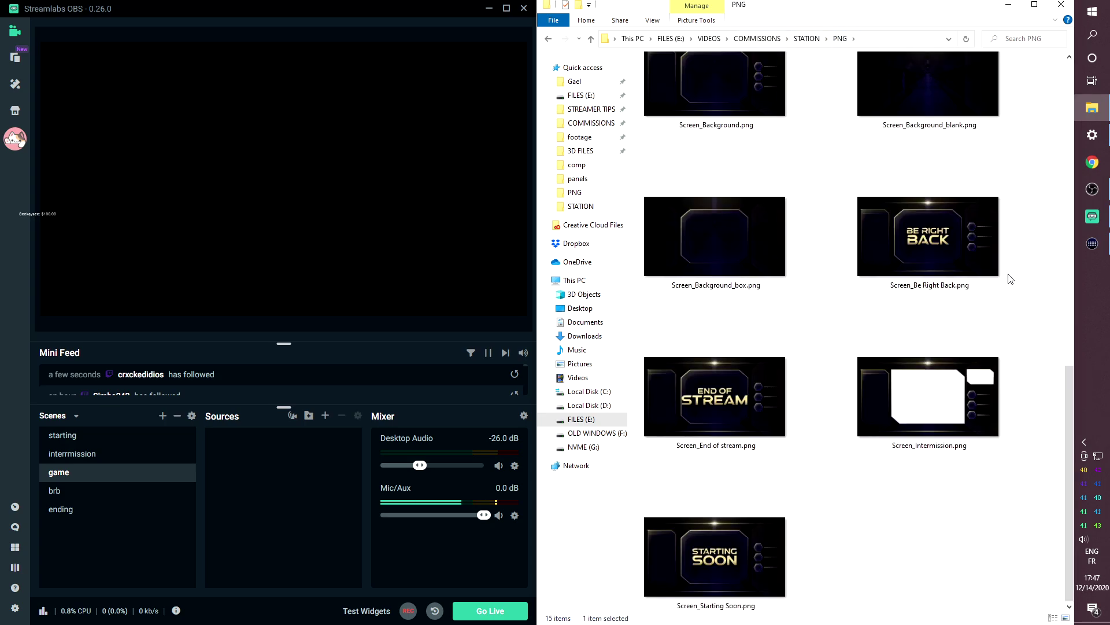
{"action": "left_click", "coordinate": [896, 520]}
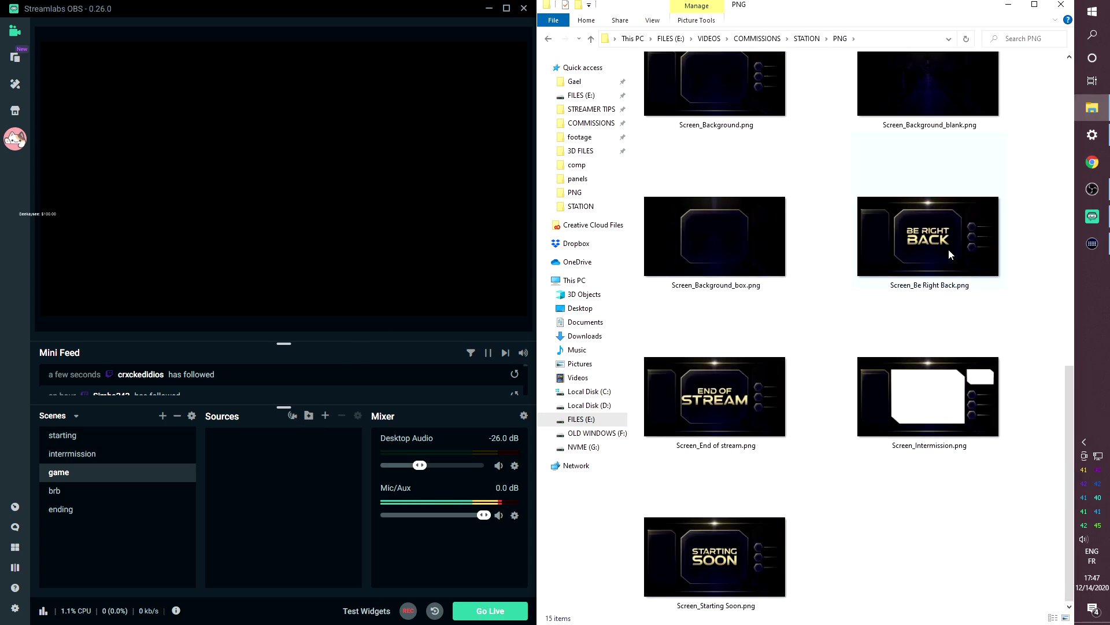
{"action": "left_click_drag", "start_coordinate": [715, 556], "coordinate": [246, 521]}
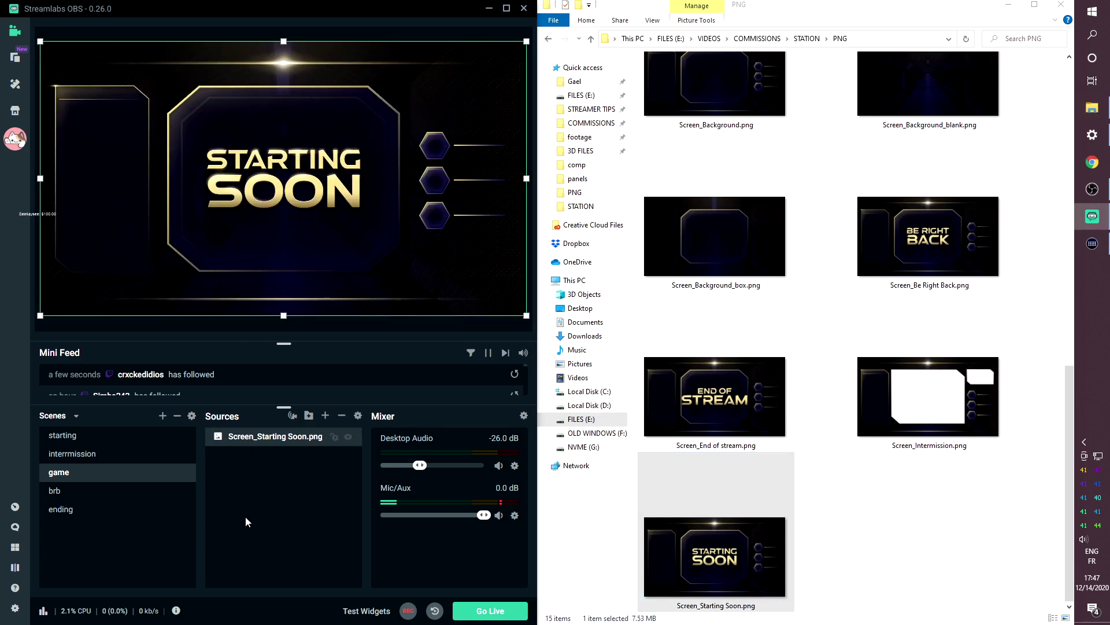
{"action": "left_click", "coordinate": [507, 8]}
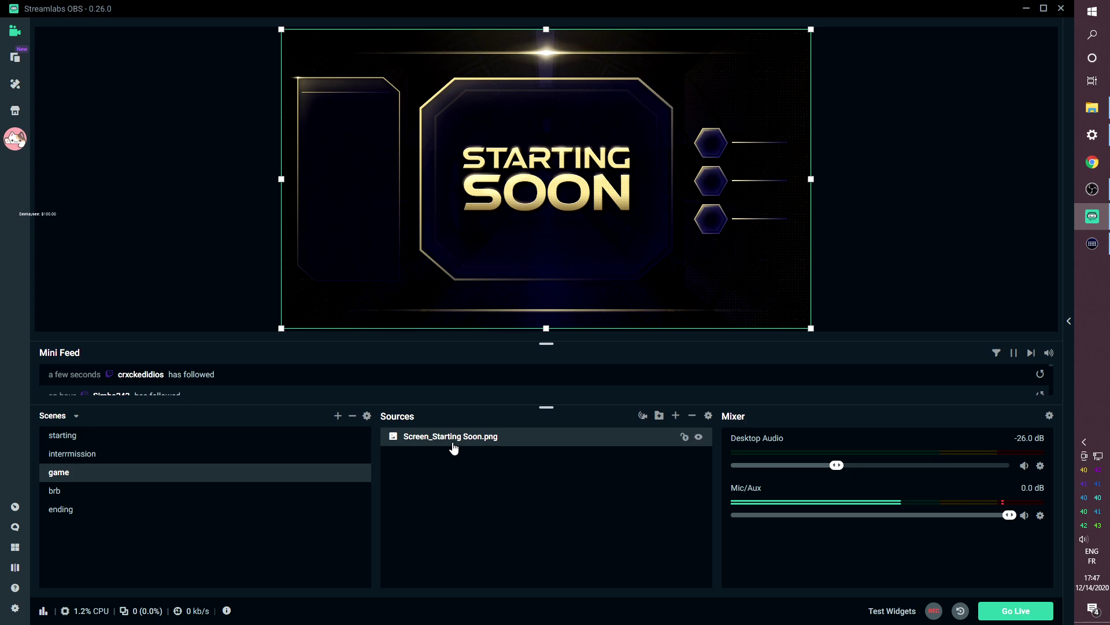
{"action": "left_click", "coordinate": [675, 415]}
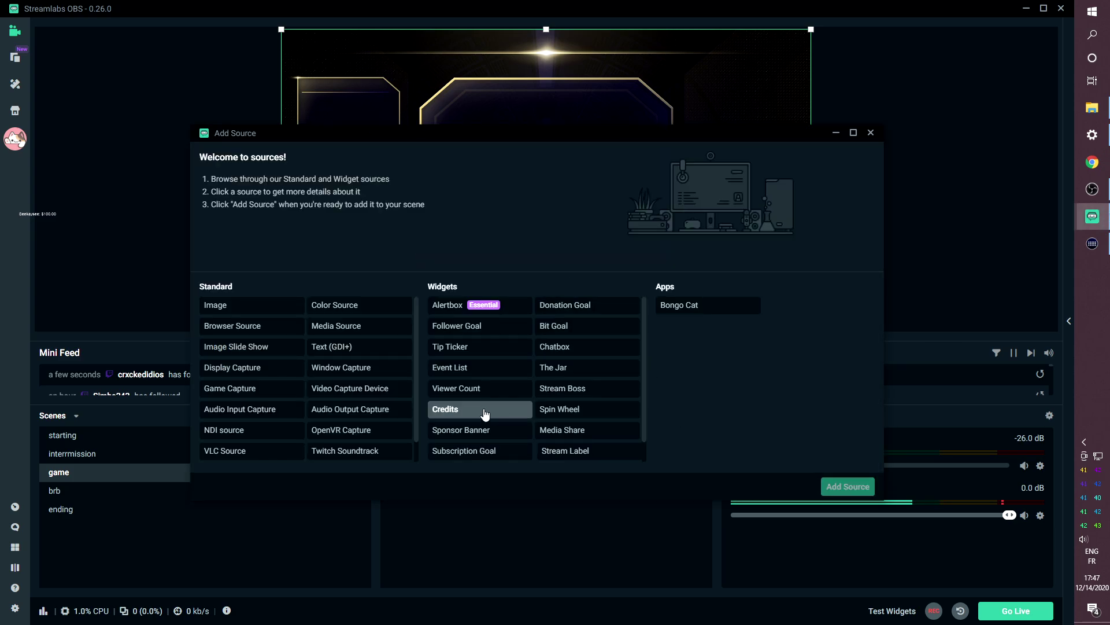
{"action": "left_click", "coordinate": [240, 311]}
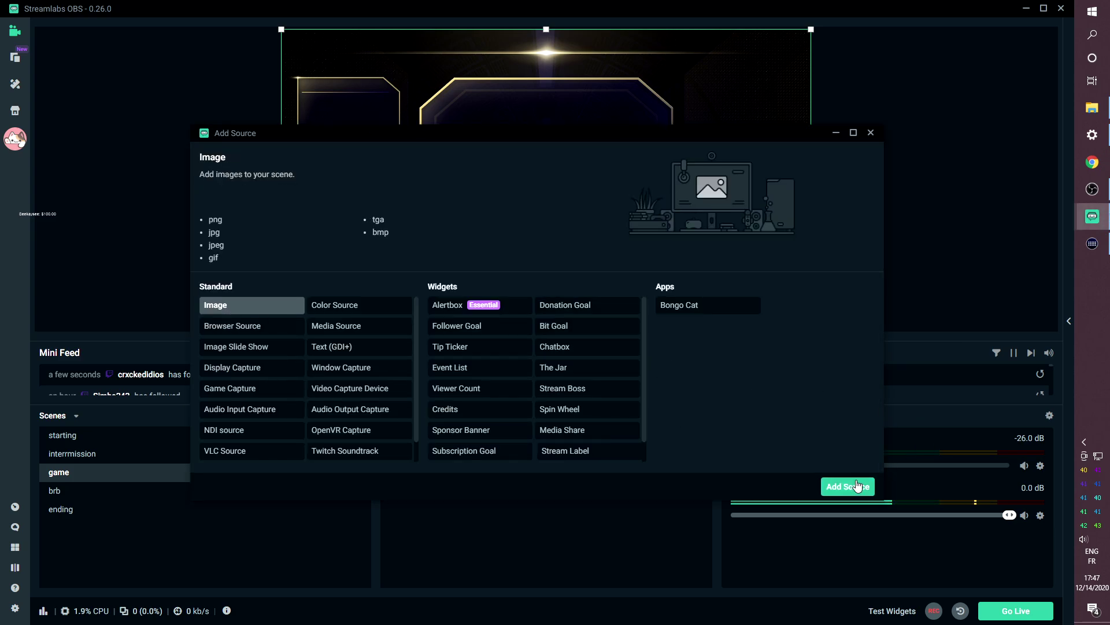
{"action": "left_click", "coordinate": [857, 486]}
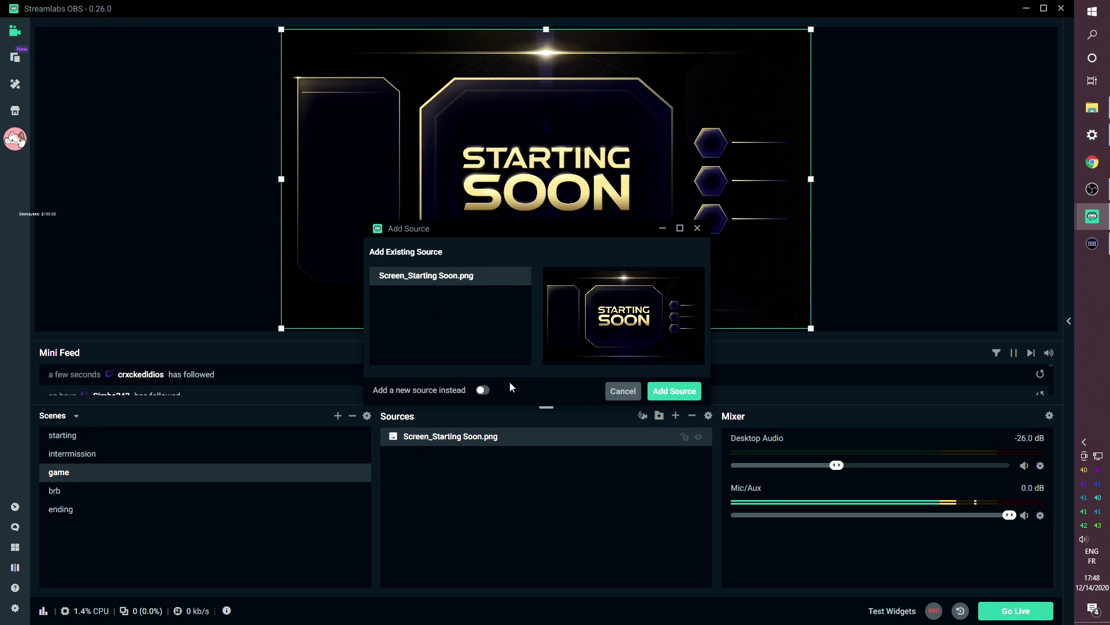
{"action": "left_click", "coordinate": [623, 391]}
- Add a new image source named "inter overlay" to the interrmission scene
{"action": "left_click", "coordinate": [88, 454]}
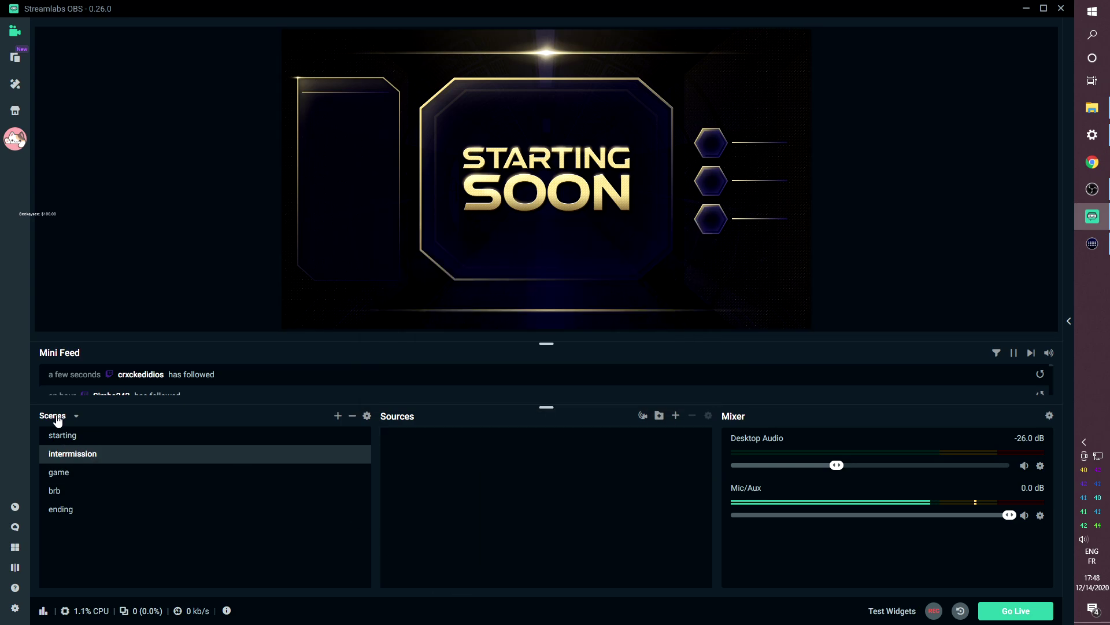
{"action": "left_click", "coordinate": [675, 415]}
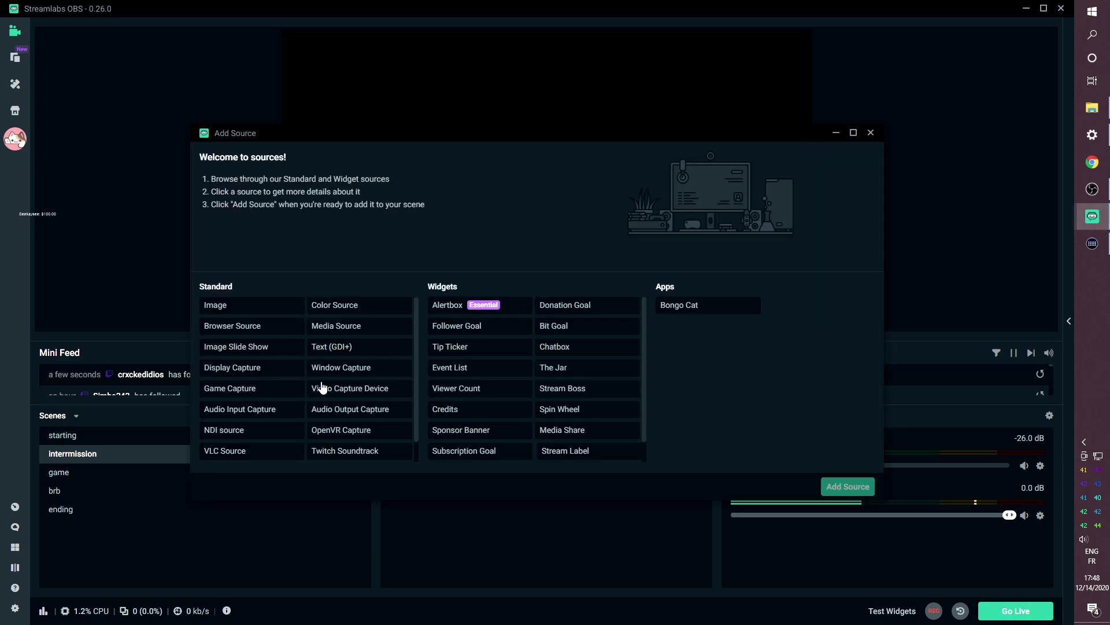
{"action": "left_click", "coordinate": [234, 306]}
{"action": "left_click", "coordinate": [847, 487]}
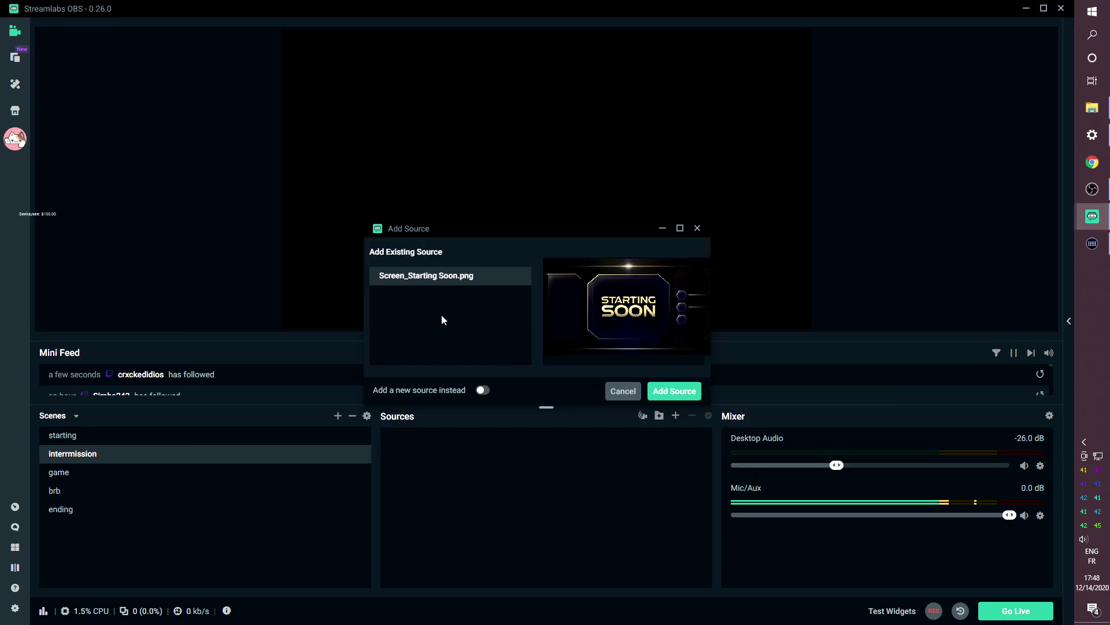
{"action": "left_click", "coordinate": [482, 390]}
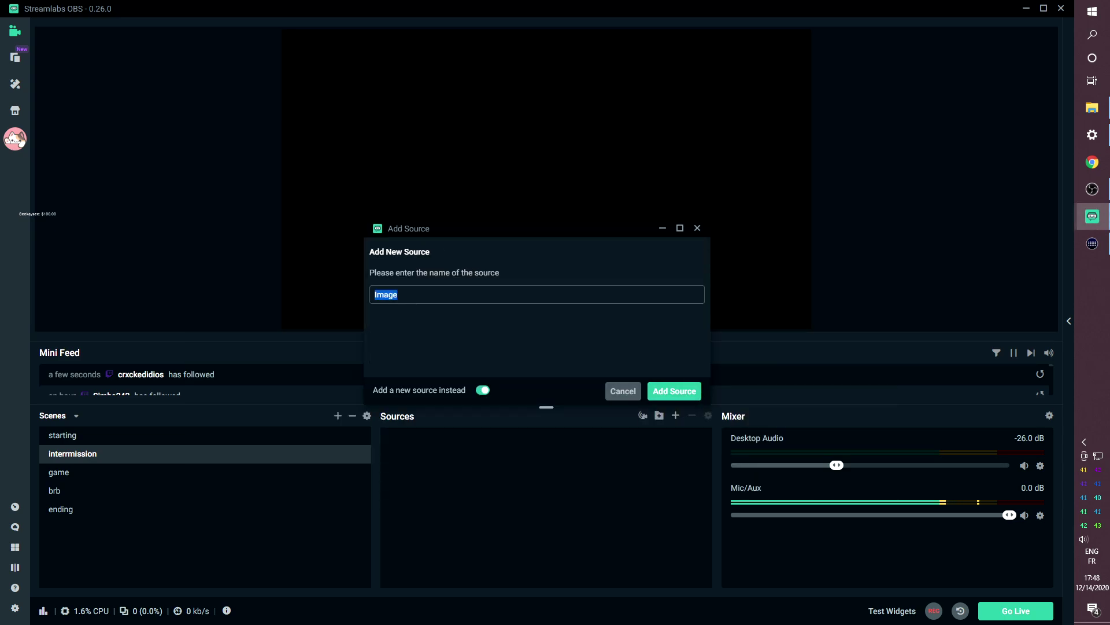
{"action": "type", "text": "inter overlay"}
{"action": "left_click", "coordinate": [681, 396]}
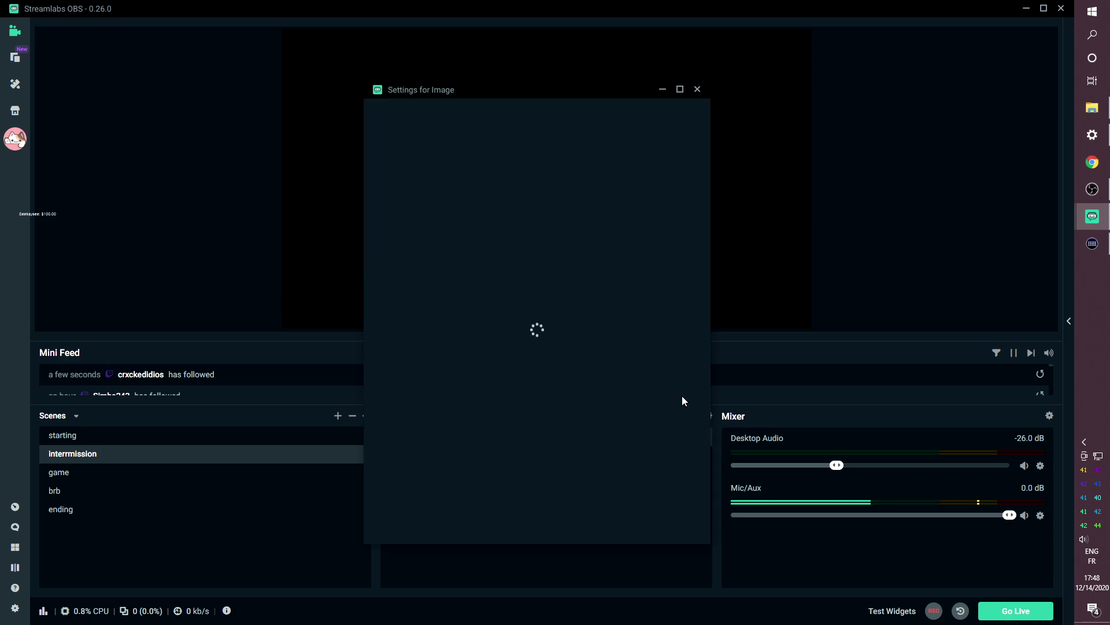
- Set Screen_Intermission.png from the PNG folder as the image file of the inter overlay source
{"action": "left_click", "coordinate": [682, 237]}
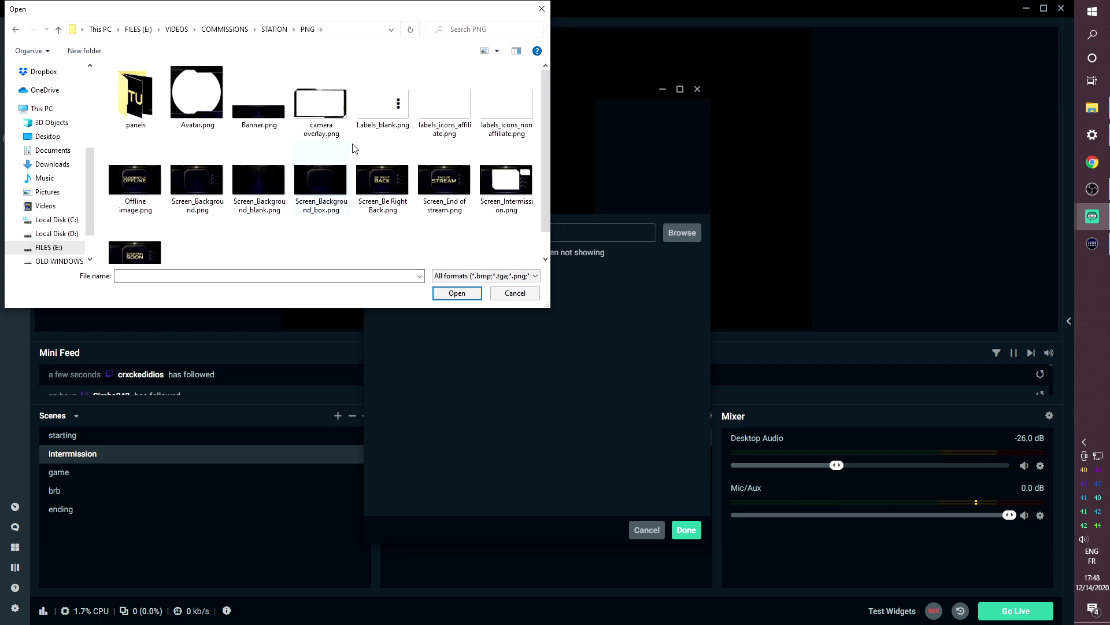
{"action": "scroll", "coordinate": [501, 162], "scroll_direction": "down", "scroll_amount": 1}
{"action": "double_click", "coordinate": [501, 157]}
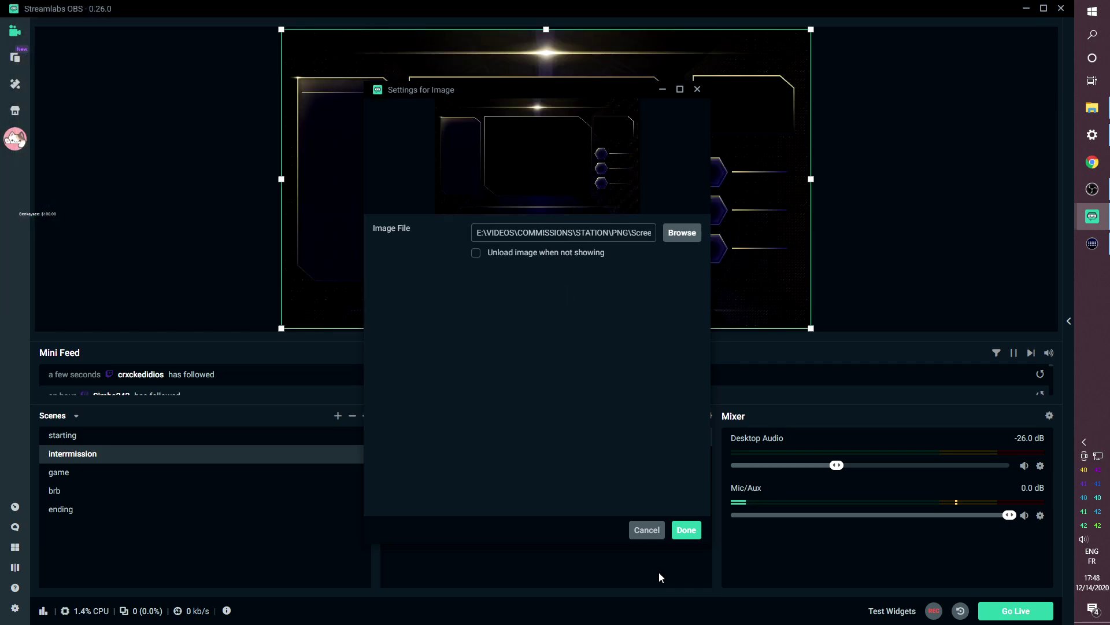
{"action": "left_click", "coordinate": [685, 529]}
- Add the existing Screen_Starting Soon.png image source to the starting scene
{"action": "left_click", "coordinate": [82, 474]}
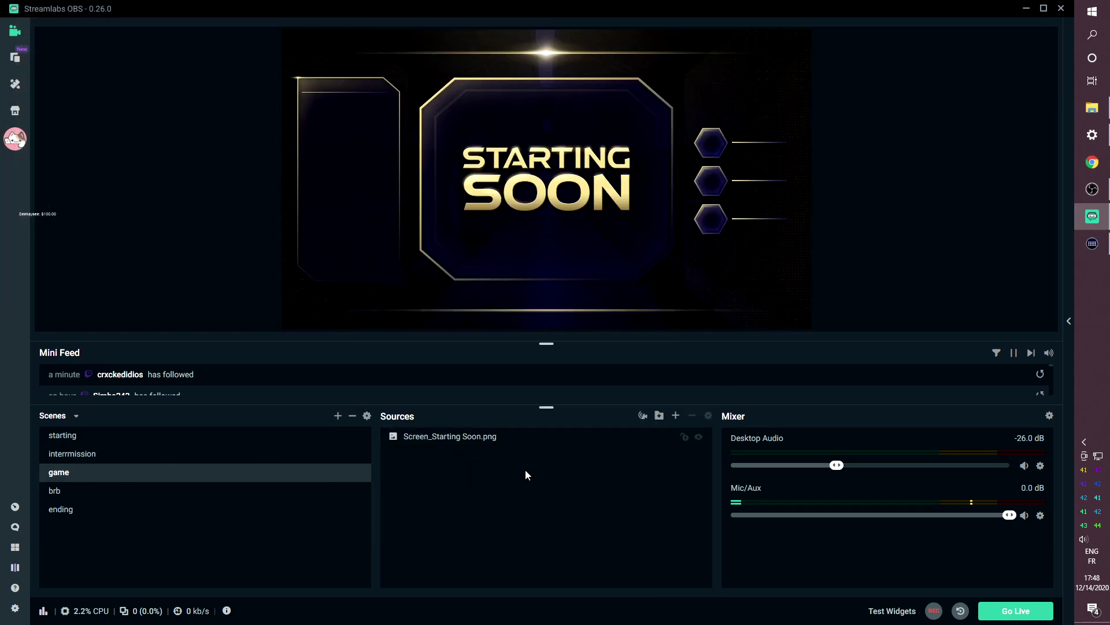
{"action": "left_click", "coordinate": [444, 438]}
{"action": "left_click", "coordinate": [116, 440]}
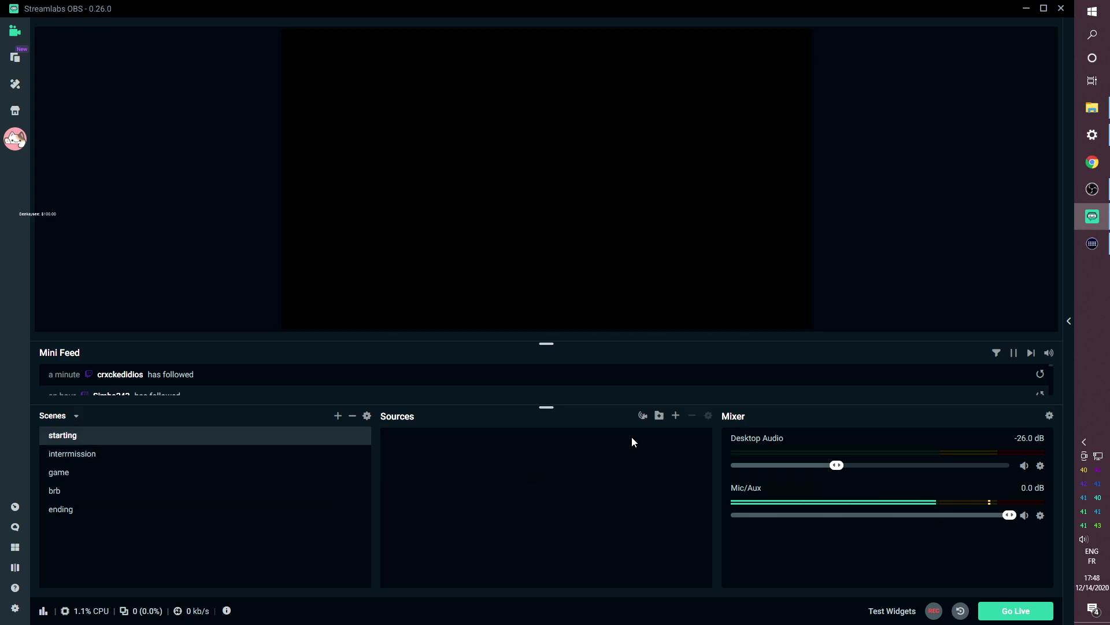
{"action": "left_click", "coordinate": [676, 415]}
{"action": "left_click", "coordinate": [225, 309]}
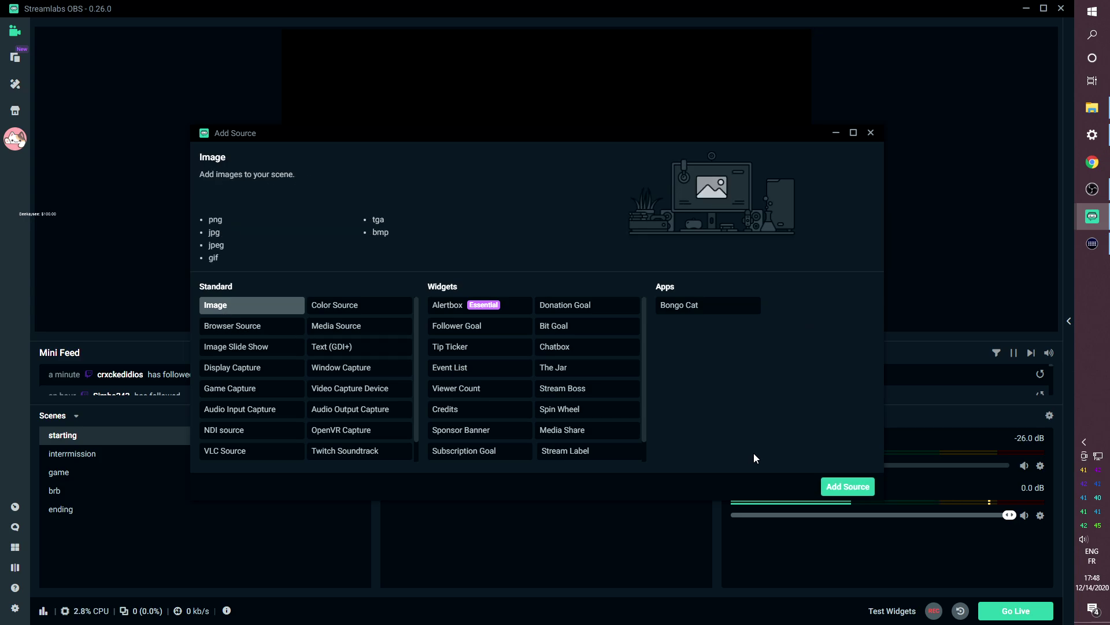
{"action": "left_click", "coordinate": [846, 486]}
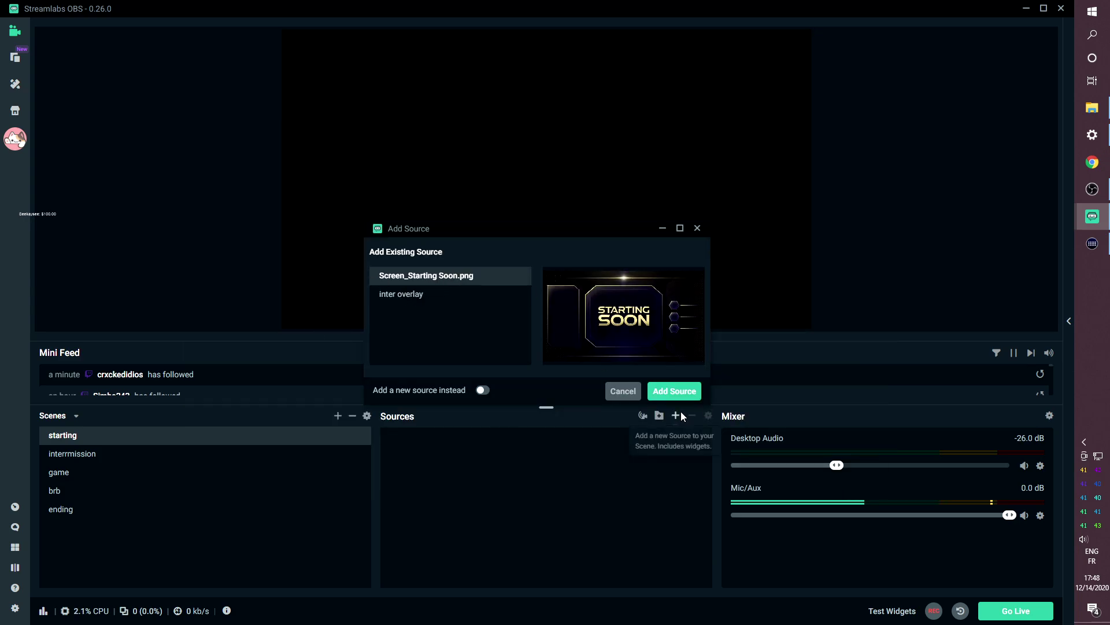
{"action": "left_click", "coordinate": [676, 391]}
- Remove the Screen_Starting Soon.png source from the game scene
{"action": "left_click", "coordinate": [104, 454]}
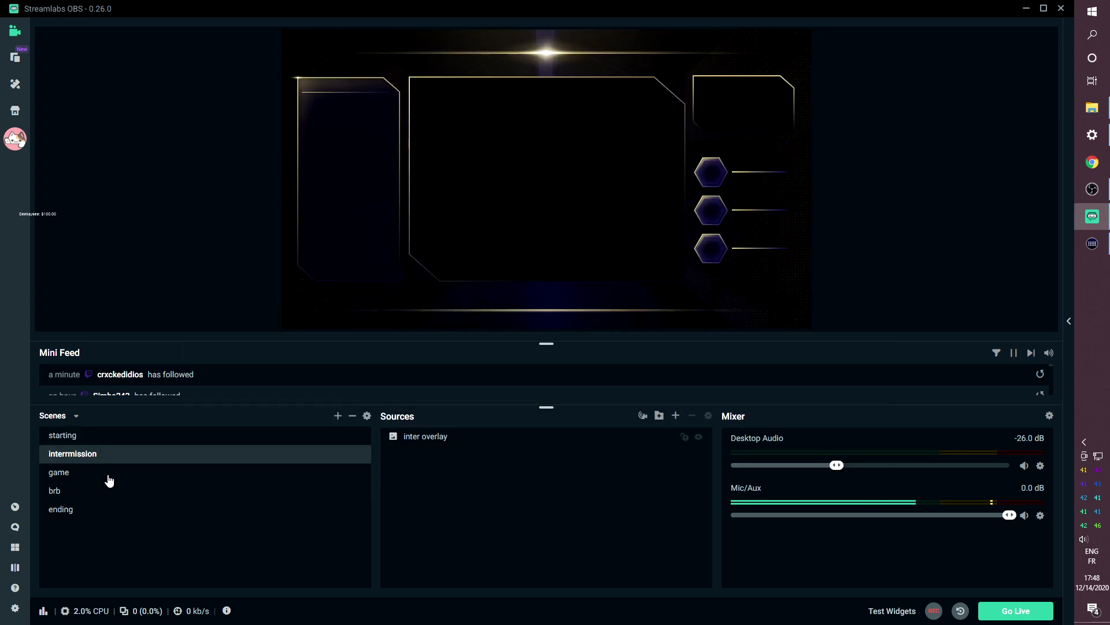
{"action": "left_click", "coordinate": [110, 480]}
{"action": "left_click", "coordinate": [476, 436]}
{"action": "key", "text": "Delete"}
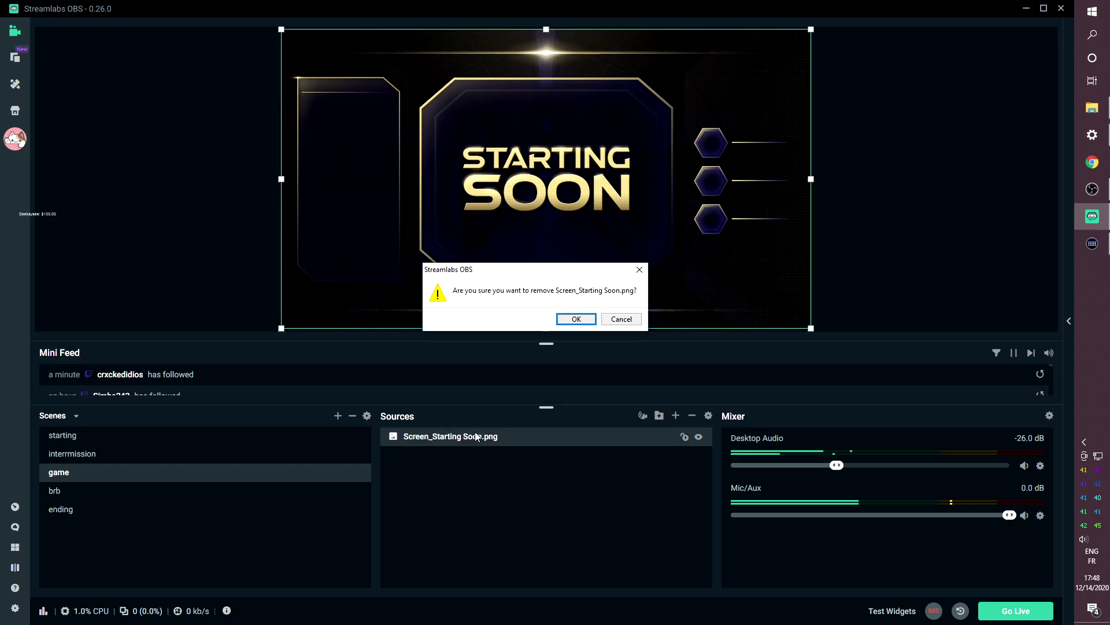
{"action": "key", "text": "Return"}
- Add camera overlay.png from the PNG folder to the game scene and close the stray browser window
{"action": "left_click", "coordinate": [1092, 107]}
{"action": "left_click_drag", "start_coordinate": [928, 261], "coordinate": [266, 181]}
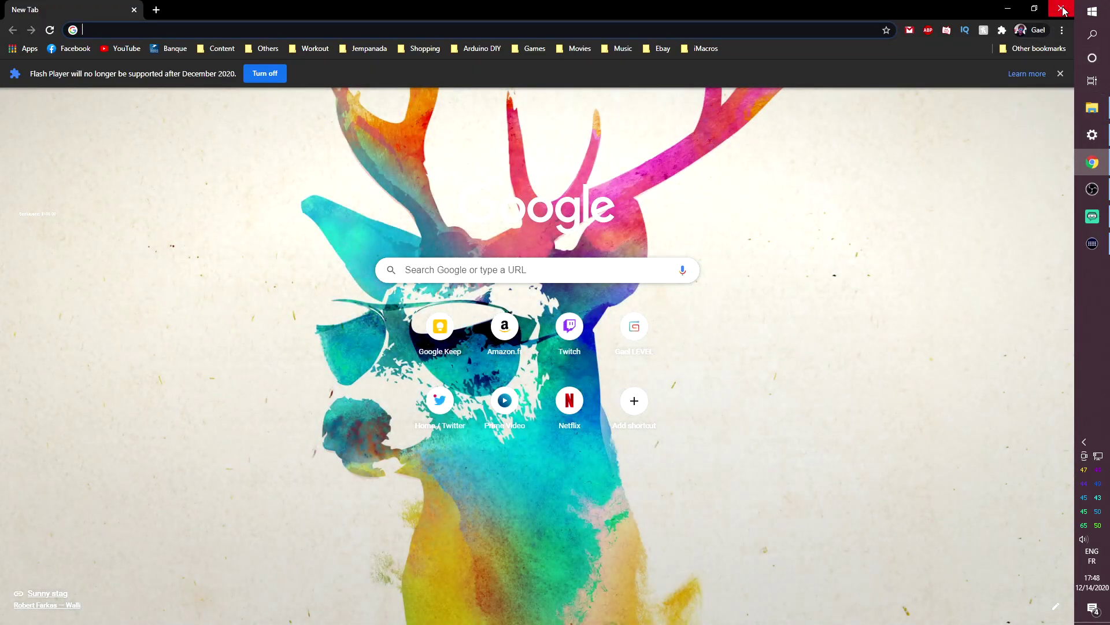
{"action": "left_click", "coordinate": [1061, 7]}
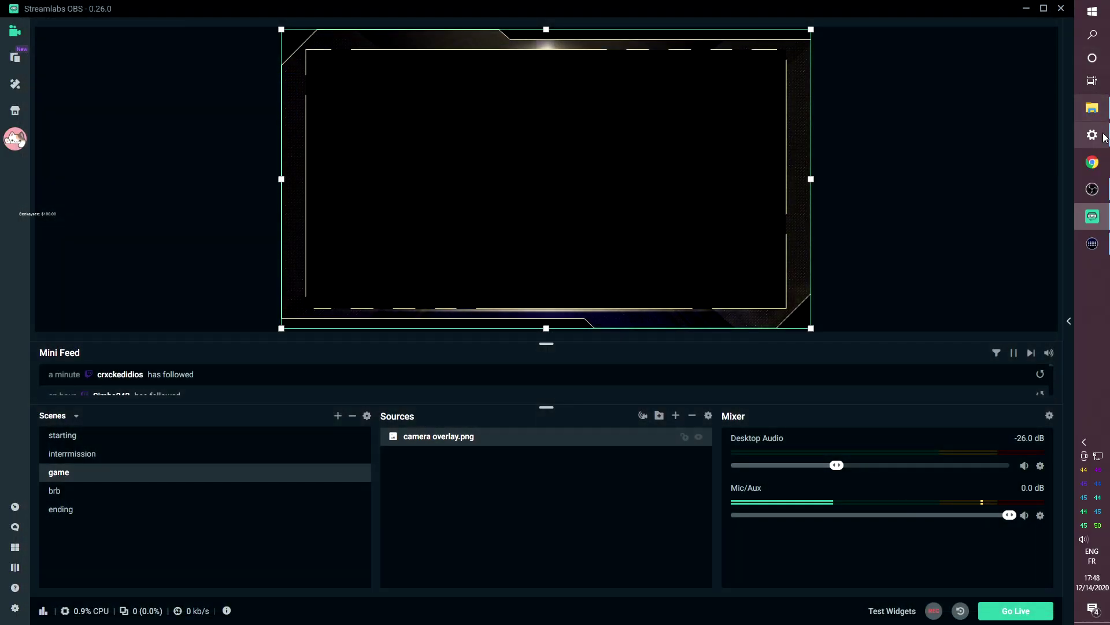
- Add Labels_blank.png and labels_icons_affiliate.png from the PNG folder to the game scene above the camera overlay
{"action": "left_click", "coordinate": [1092, 108]}
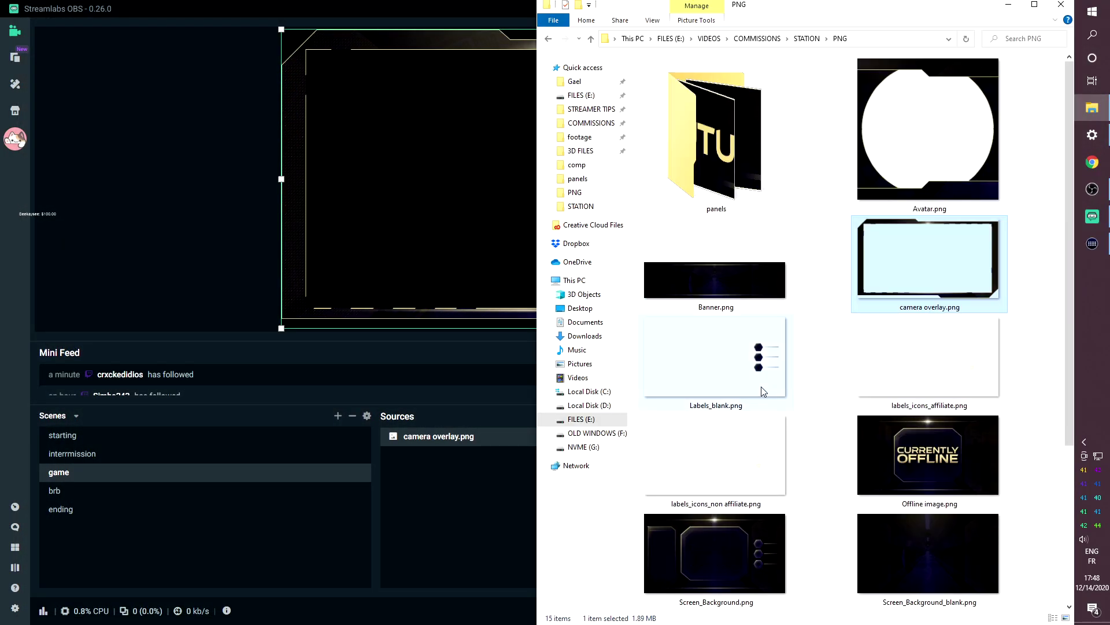
{"action": "left_click_drag", "start_coordinate": [764, 392], "coordinate": [439, 203]}
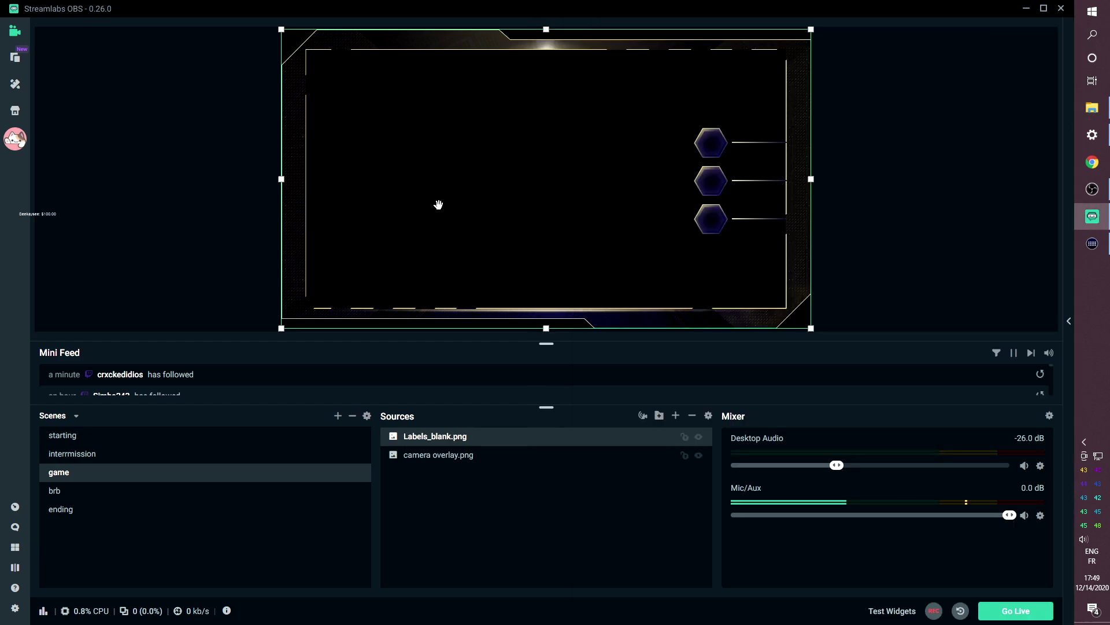
{"action": "left_click", "coordinate": [1091, 116]}
{"action": "scroll", "coordinate": [795, 261], "scroll_direction": "down", "scroll_amount": 5}
{"action": "scroll", "coordinate": [784, 354], "scroll_direction": "up", "scroll_amount": 5}
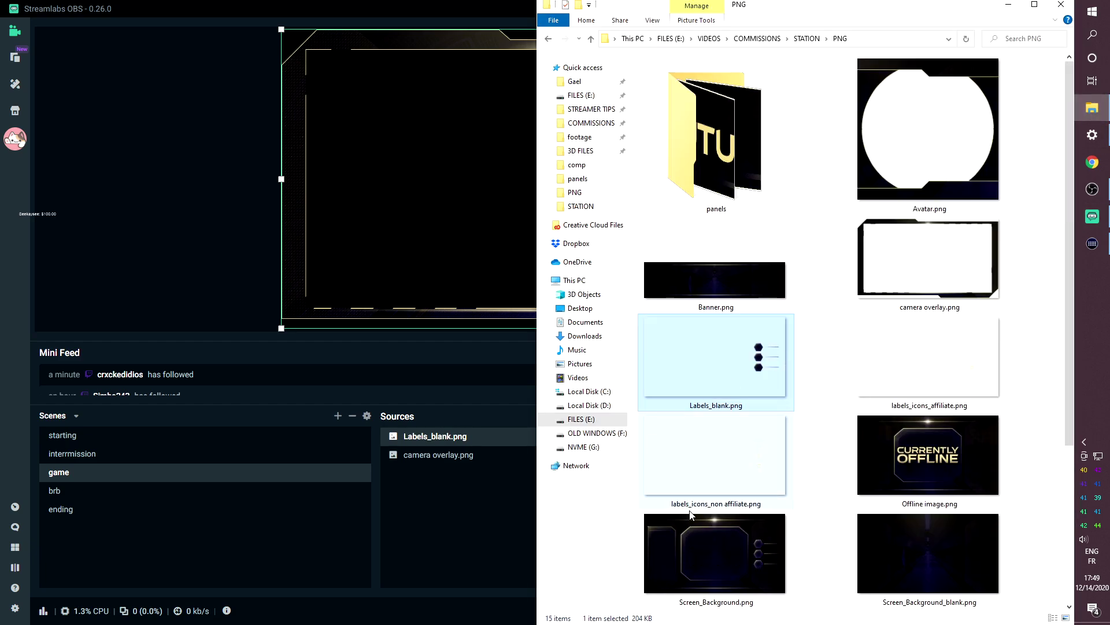
{"action": "left_click", "coordinate": [722, 467]}
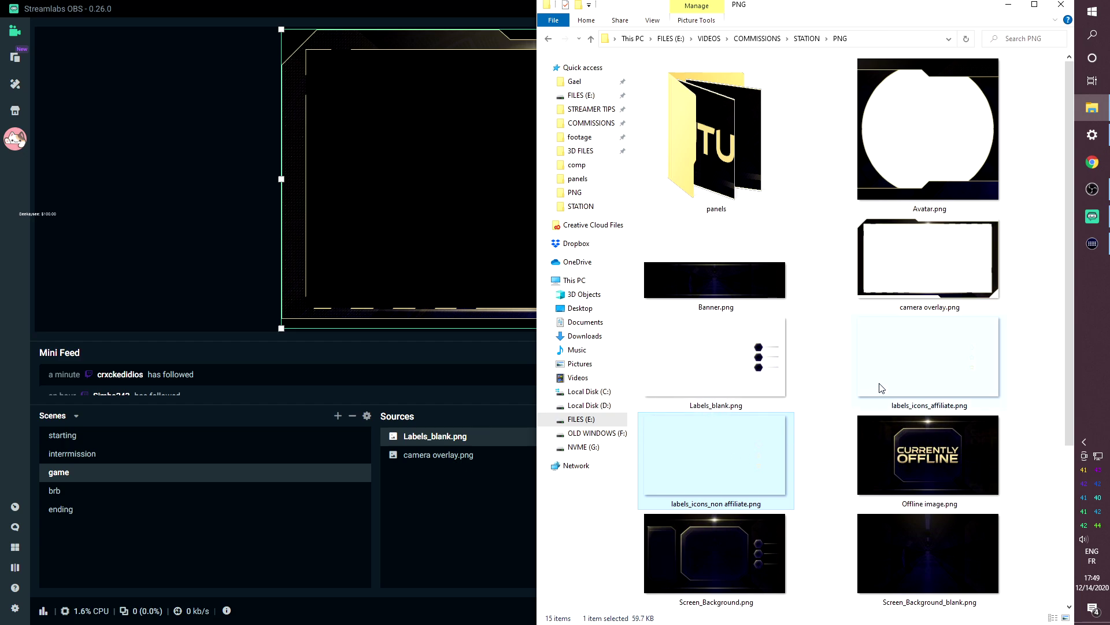
{"action": "left_click_drag", "start_coordinate": [880, 384], "coordinate": [362, 176]}
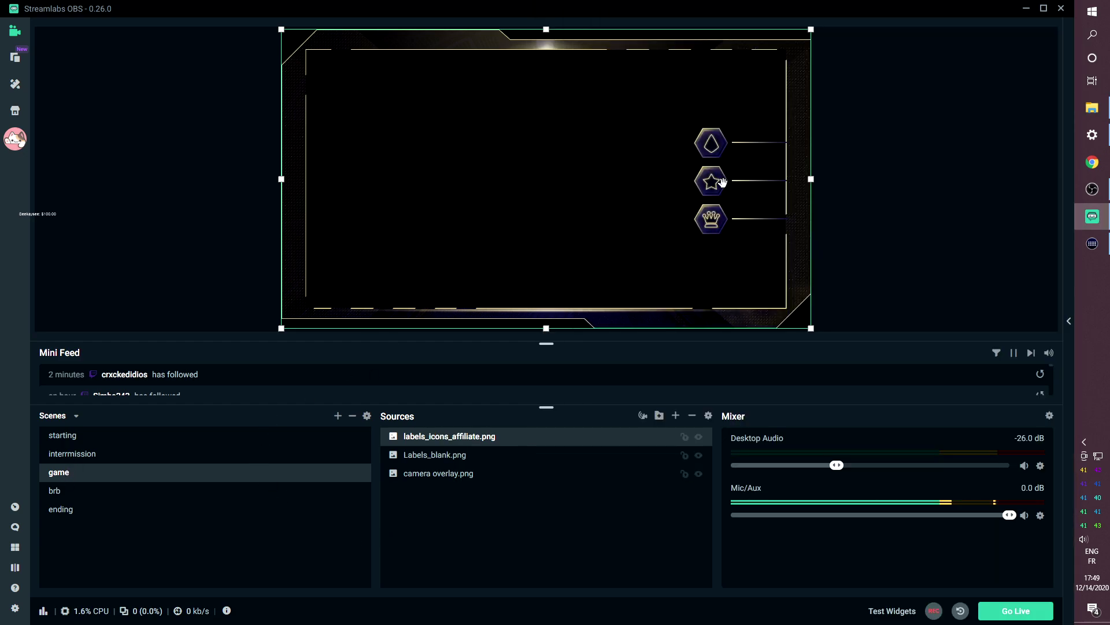
- Hide and show labels_icons_affiliate.png in the game scene to compare the labels with and without icons
{"action": "left_click", "coordinate": [699, 437]}
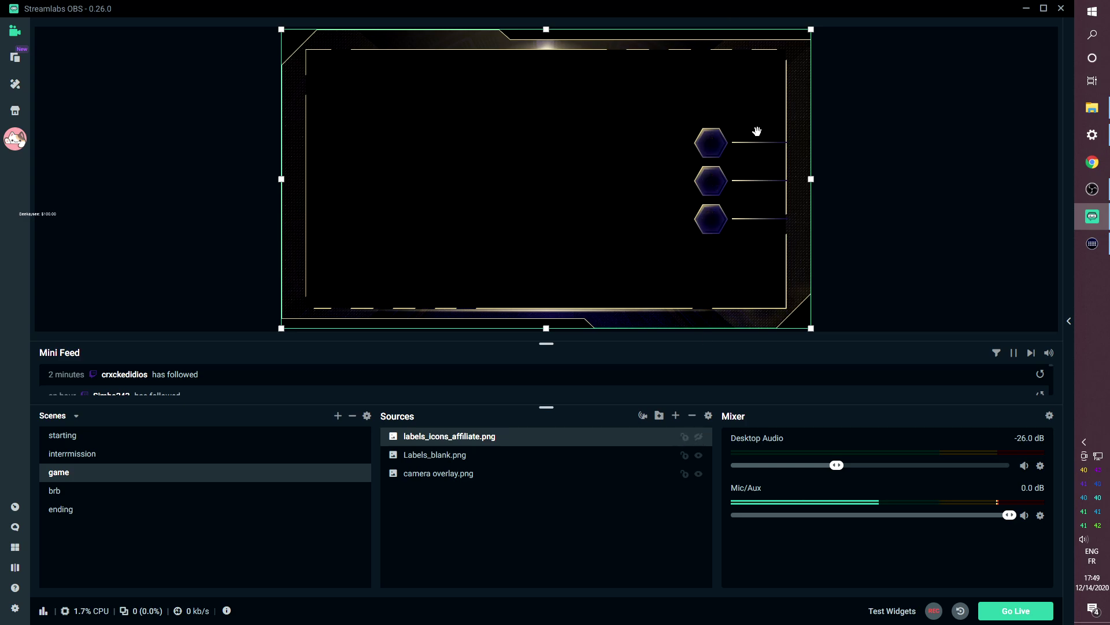
{"action": "left_click", "coordinate": [699, 438]}
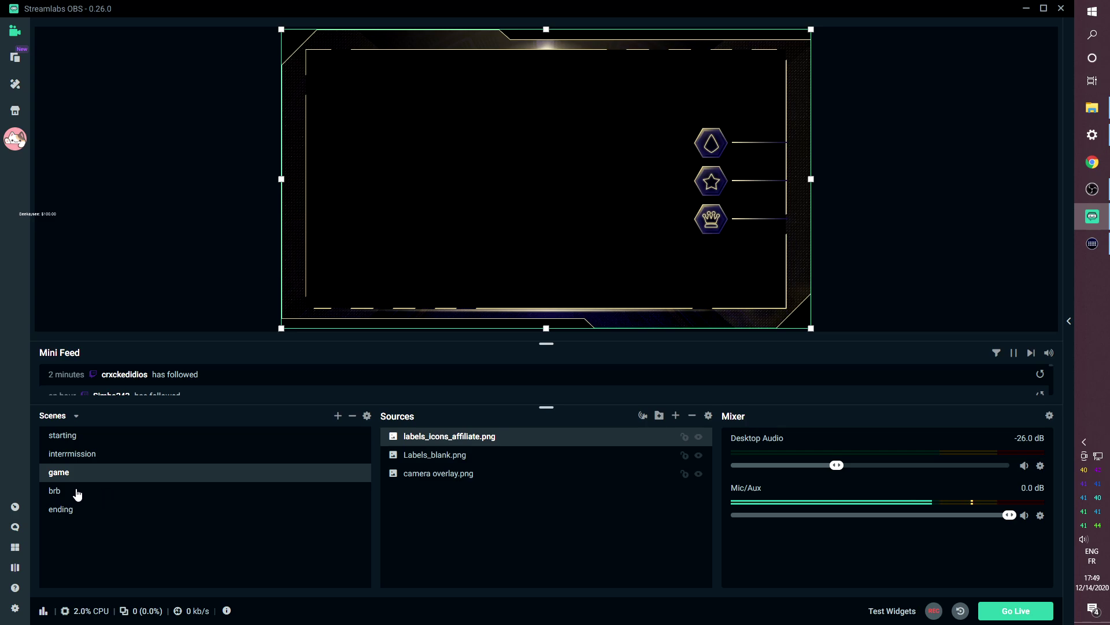
- Add Screen_Be Right Back.png to the brb scene and Screen_End of stream.png to the ending scene from the PNG folder
{"action": "left_click", "coordinate": [58, 491]}
{"action": "left_click", "coordinate": [1092, 107]}
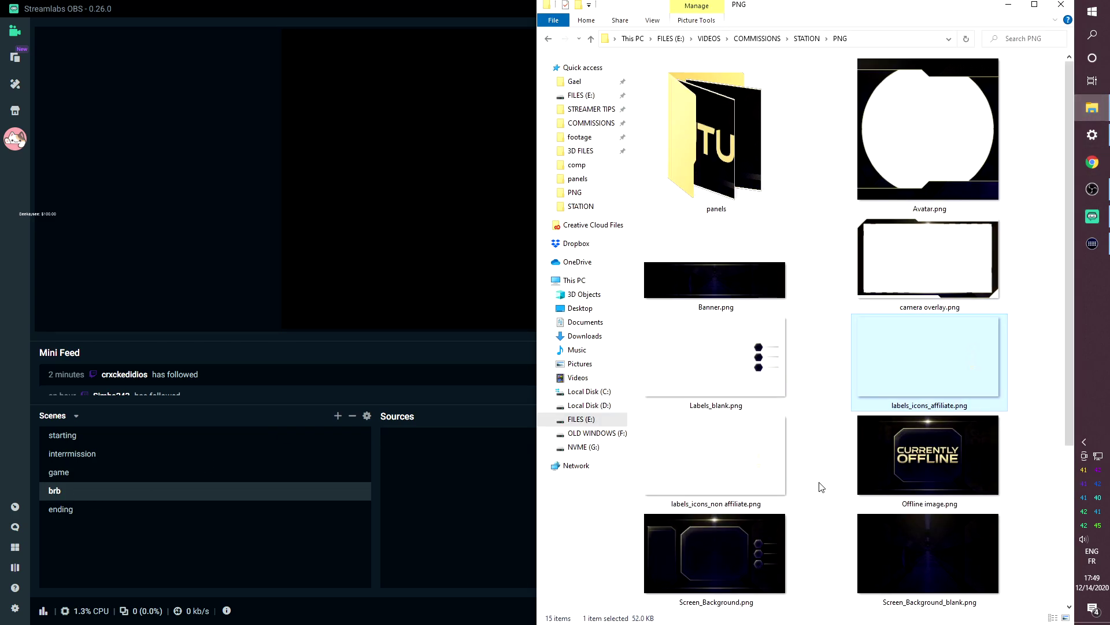
{"action": "left_click_drag", "start_coordinate": [929, 360], "coordinate": [277, 146]}
{"action": "left_click", "coordinate": [92, 510]}
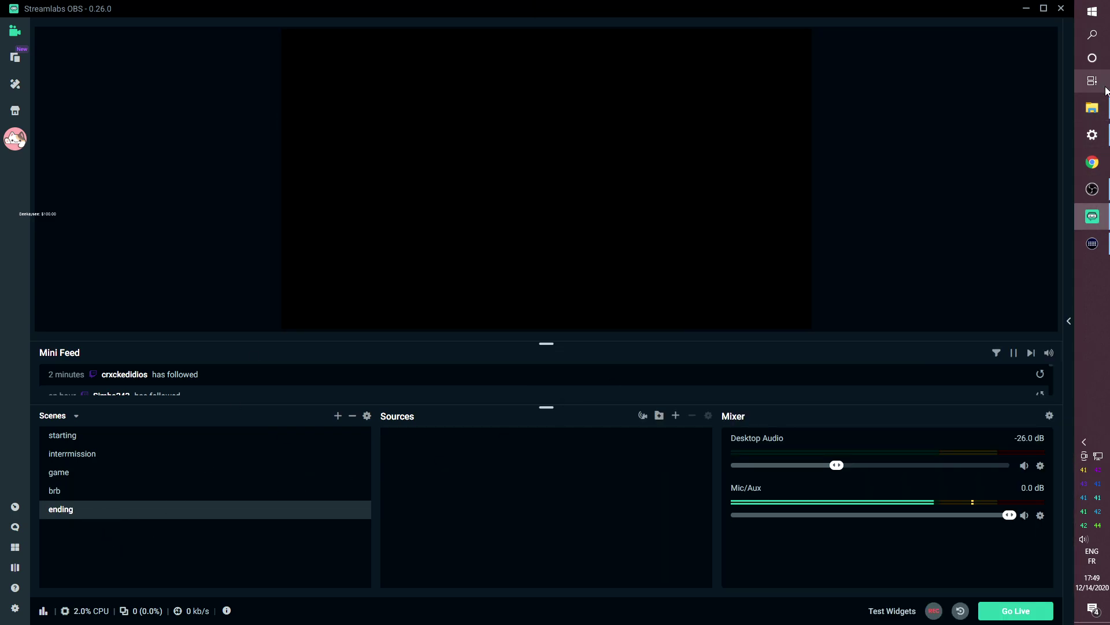
{"action": "left_click", "coordinate": [1093, 107]}
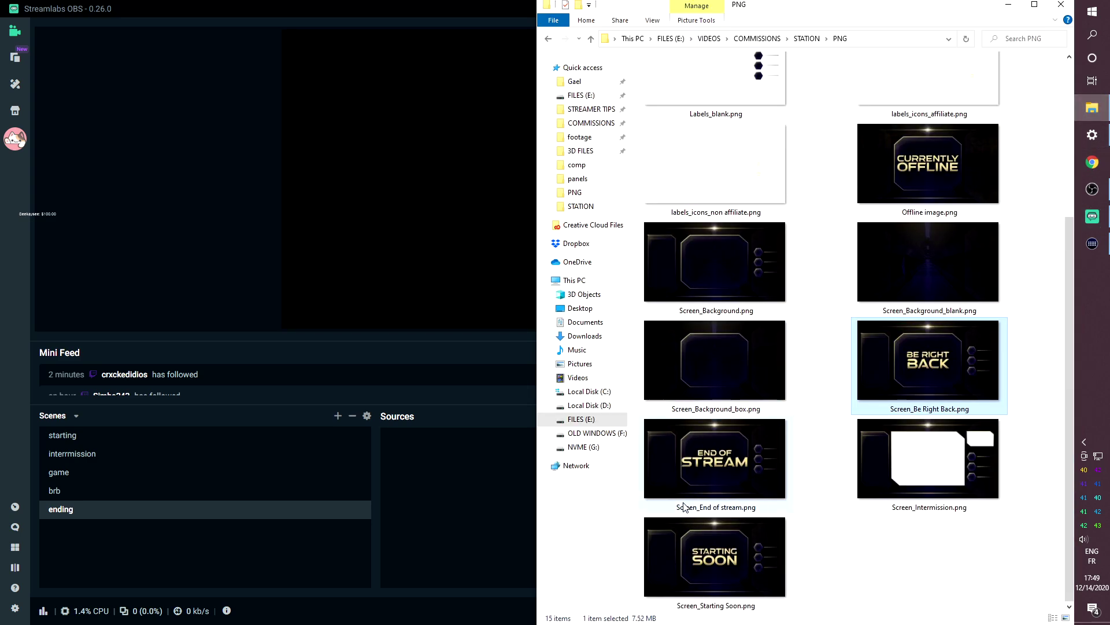
{"action": "left_click_drag", "start_coordinate": [713, 463], "coordinate": [366, 496]}
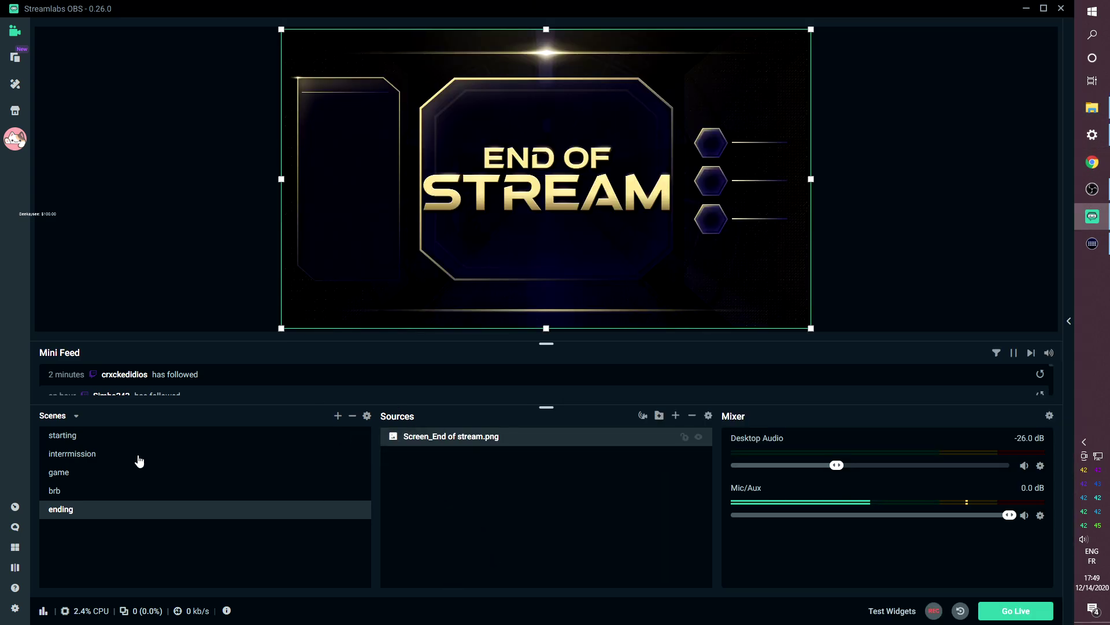
- Return to the starting scene and enlarge the preview area above the mini feed
{"action": "left_click", "coordinate": [73, 435]}
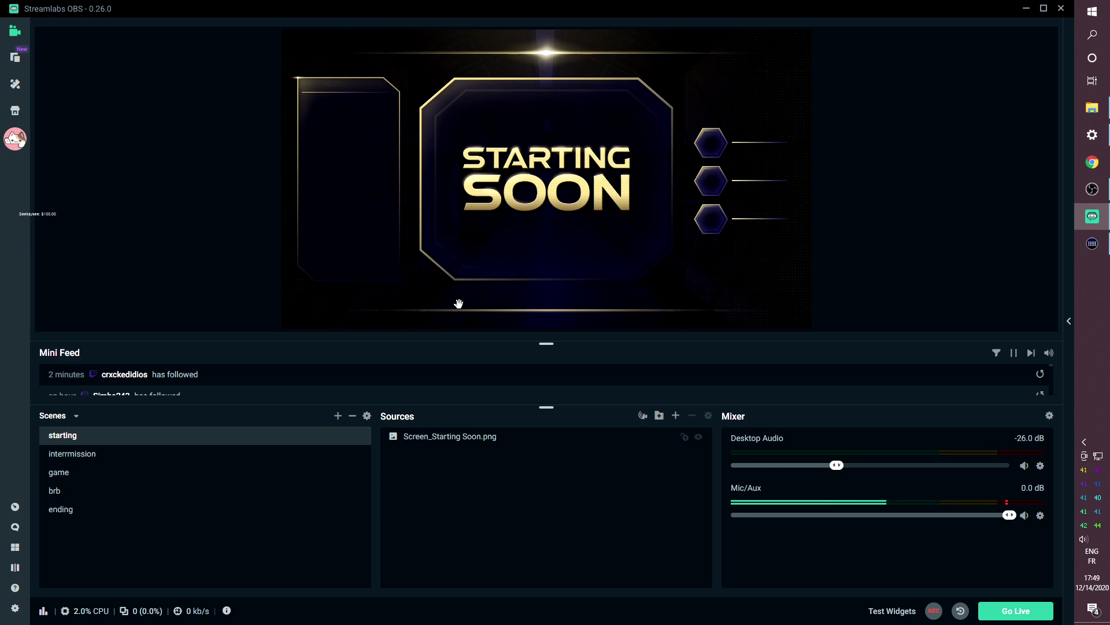
{"action": "left_click_drag", "start_coordinate": [538, 408], "coordinate": [516, 449]}
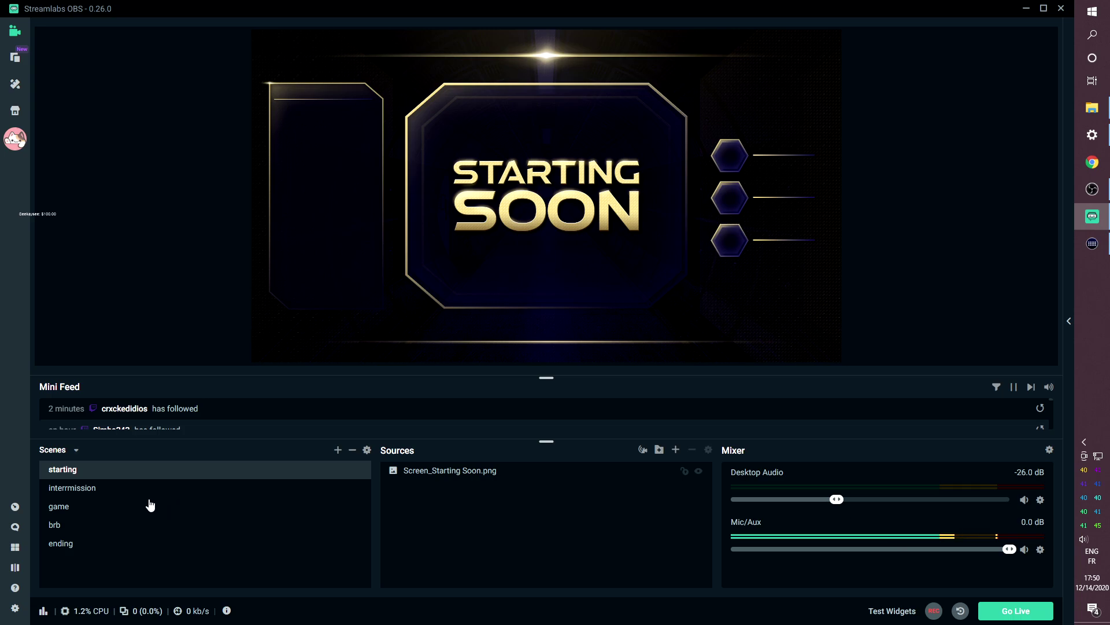
{"action": "left_click", "coordinate": [101, 487]}
{"action": "left_click", "coordinate": [99, 471]}
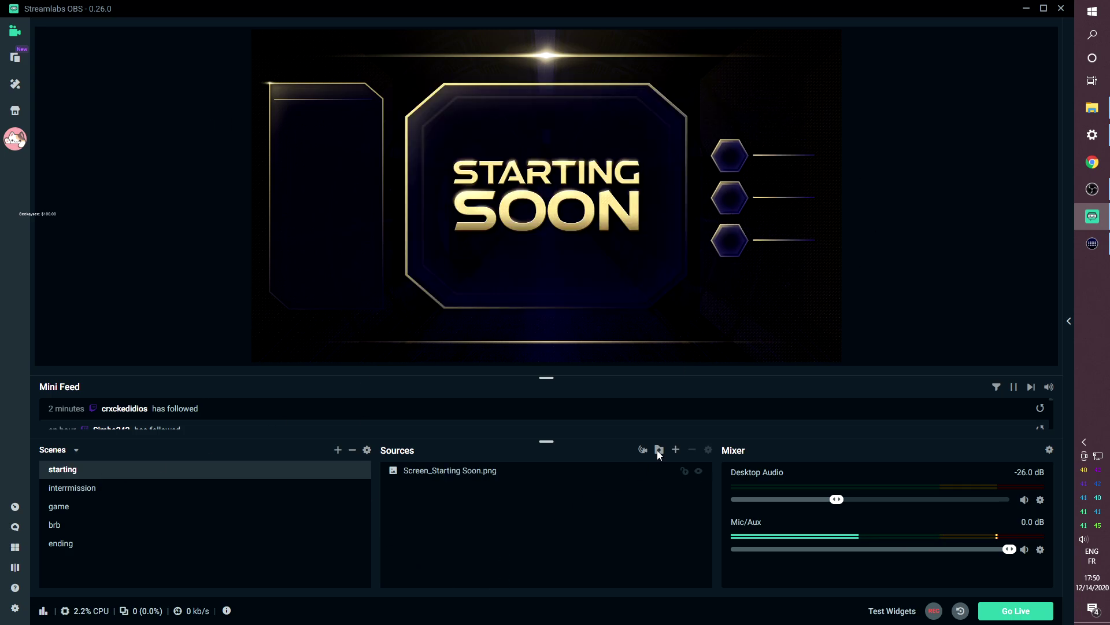
- Add a new Chatbox widget source named Chatbox to the starting scene
{"action": "left_click", "coordinate": [676, 449]}
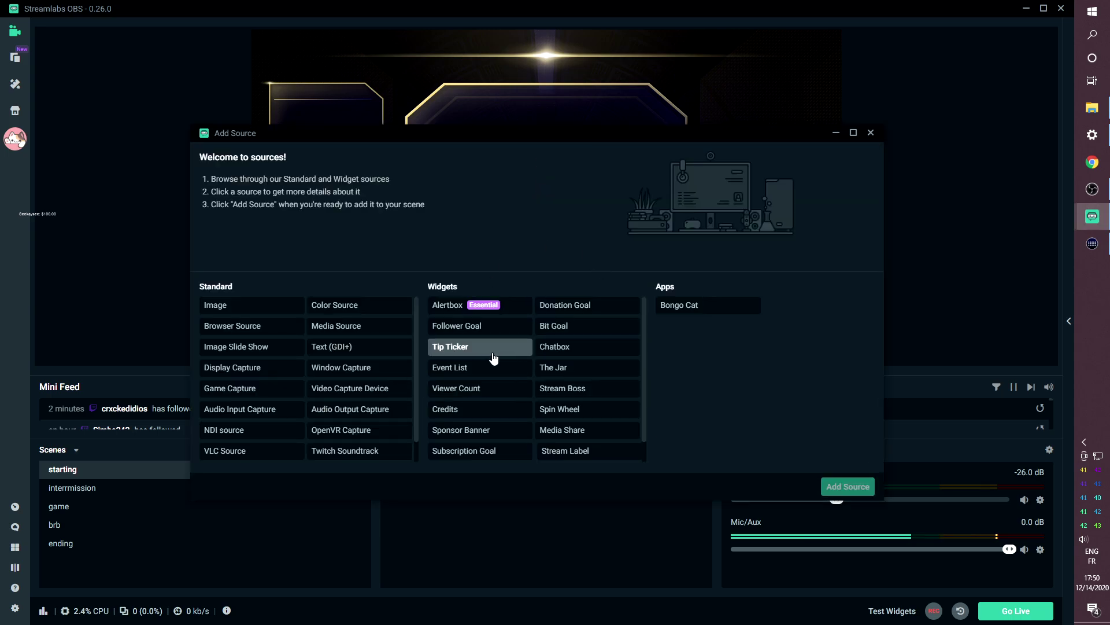
{"action": "left_click", "coordinate": [556, 347]}
{"action": "left_click", "coordinate": [845, 486]}
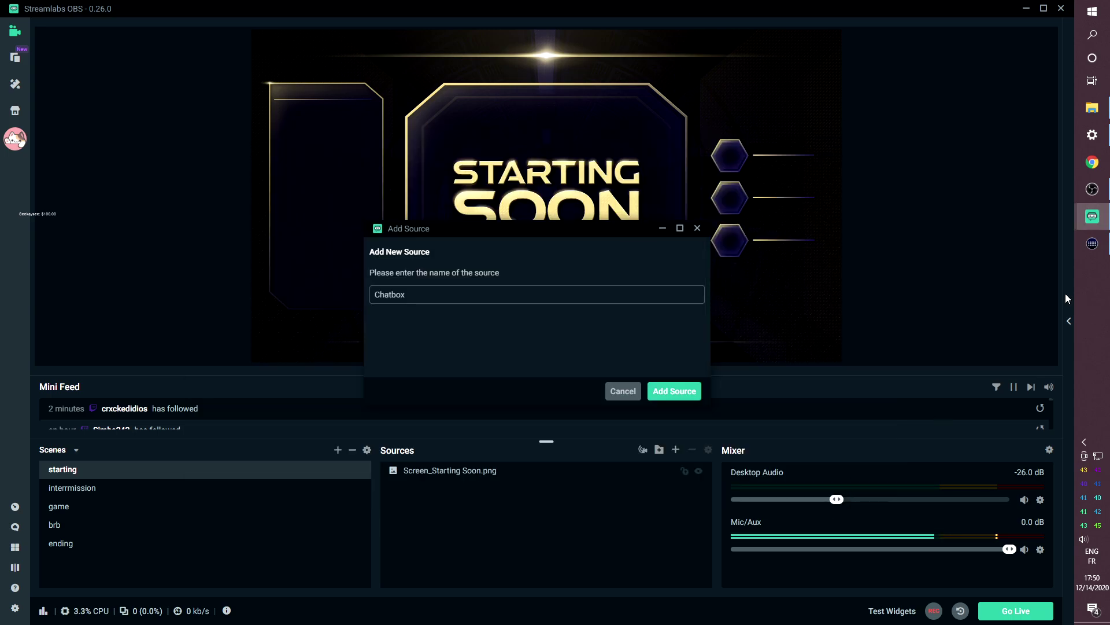
{"action": "left_click", "coordinate": [674, 391]}
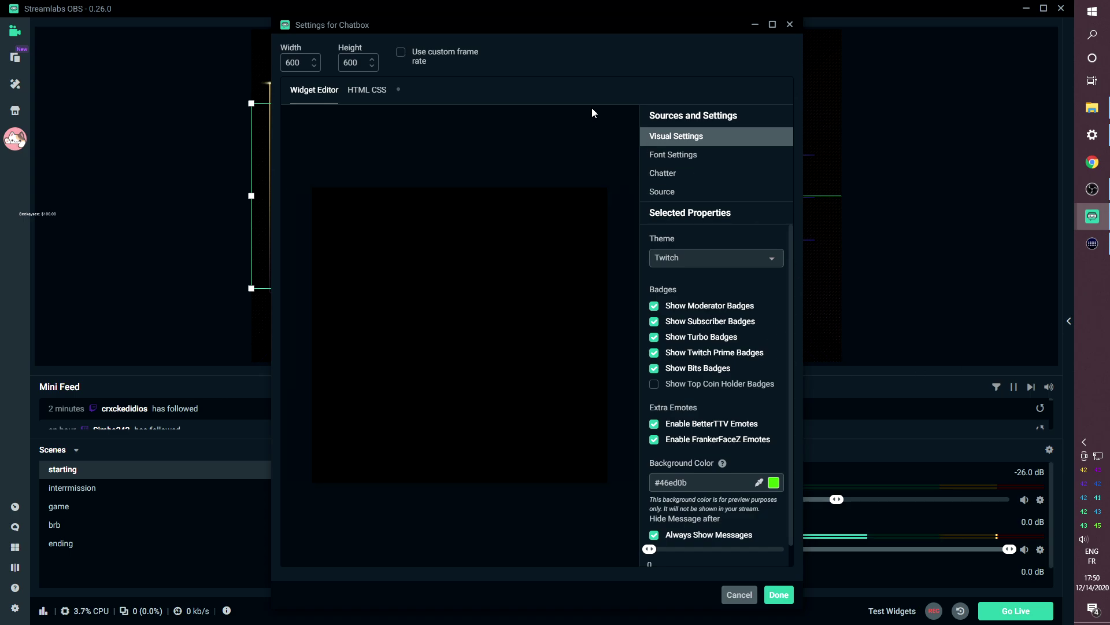
- Expand the stream chat and send the messages hi, !social and !reviewme to fill the chatbox
{"action": "left_click", "coordinate": [1070, 321]}
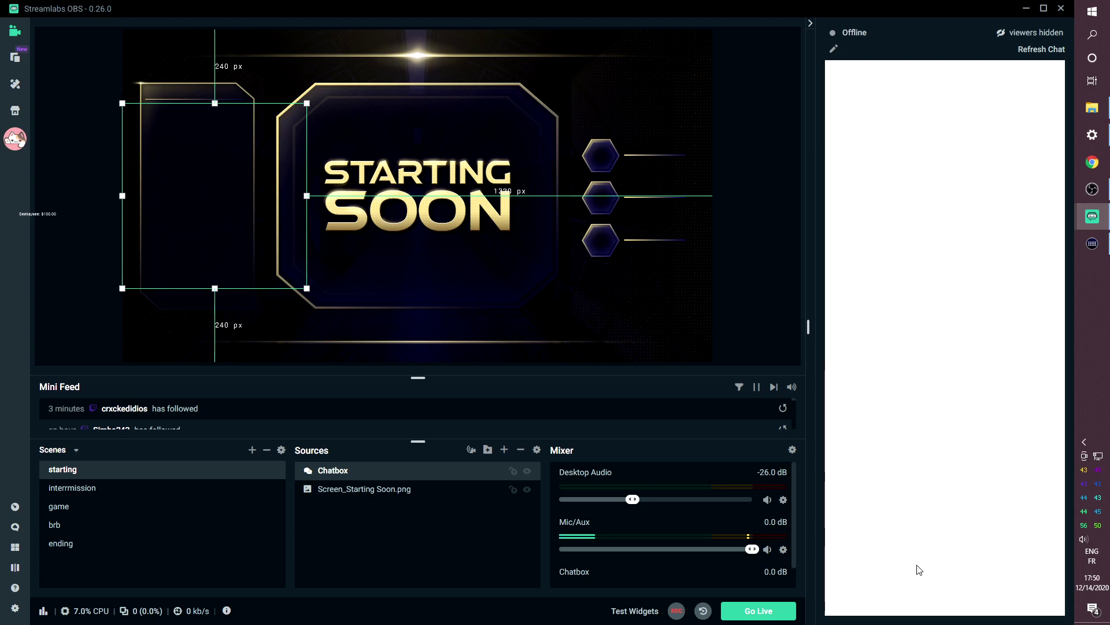
{"action": "type", "text": "!social"}
{"action": "key", "text": "Return"}
{"action": "type", "text": "!revie"}
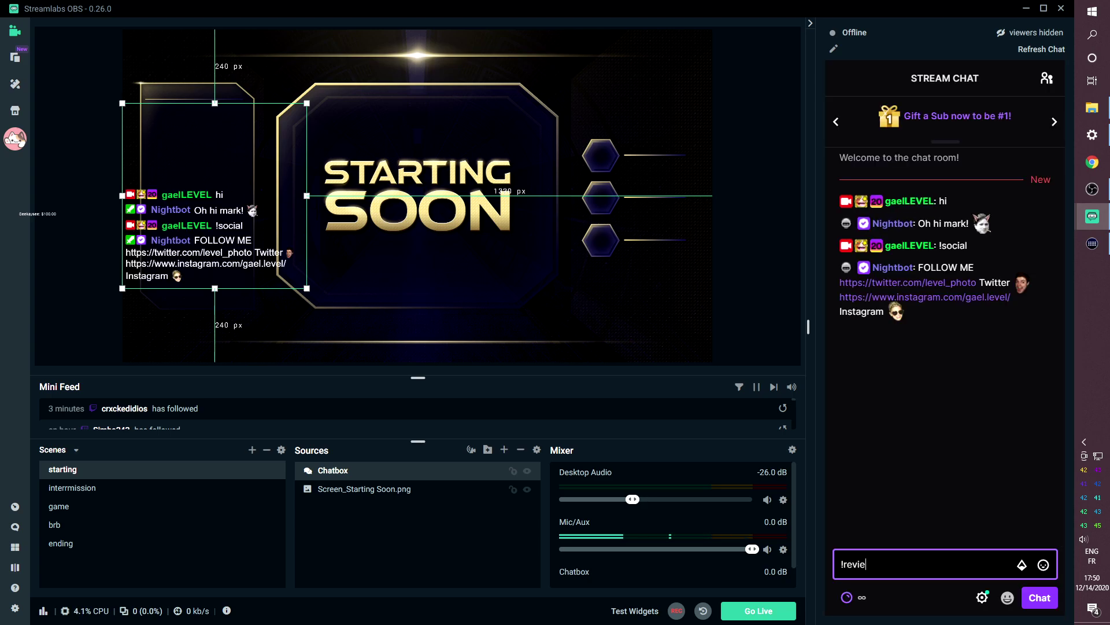
{"action": "type", "text": "wme"}
{"action": "key", "text": "Return"}
- Shrink the chatbox, move it inside the tall frame beside the Starting Soon text and set its height to 1100
{"action": "left_click_drag", "start_coordinate": [307, 105], "coordinate": [207, 184]}
{"action": "left_click_drag", "start_coordinate": [162, 254], "coordinate": [183, 173]}
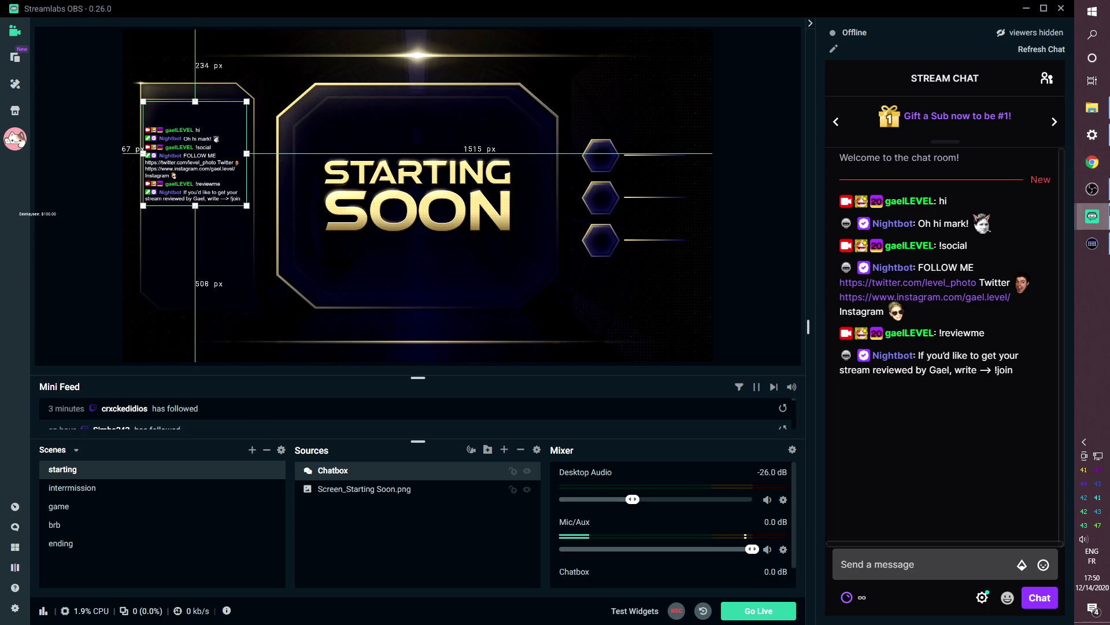
{"action": "mouse_move", "coordinate": [1092, 216]}
{"action": "left_click", "coordinate": [996, 279]}
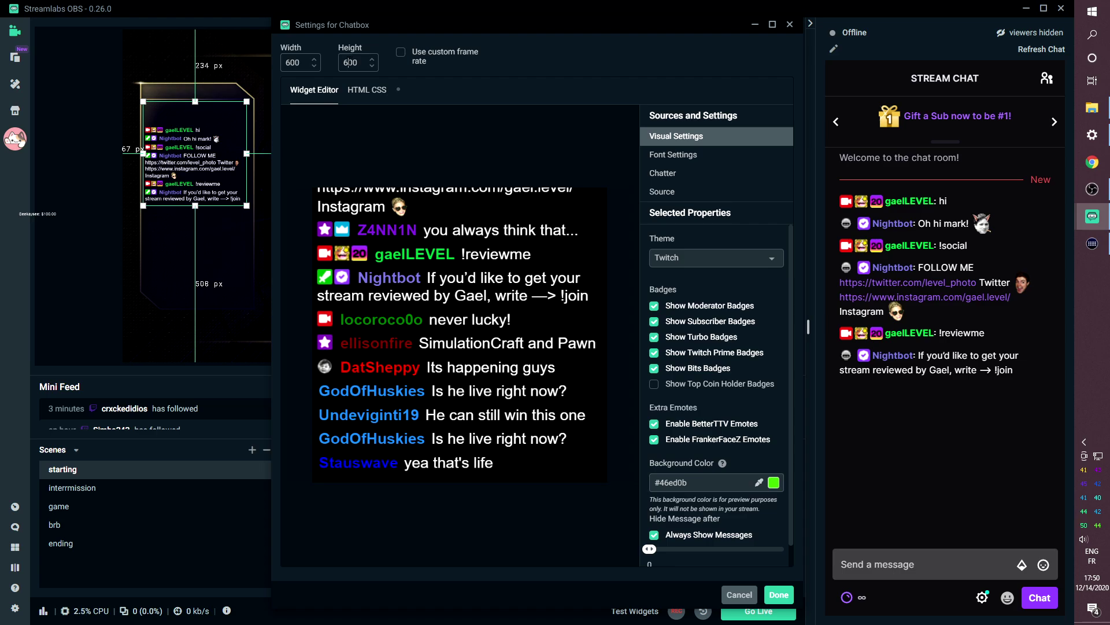
{"action": "type", "text": "10"}
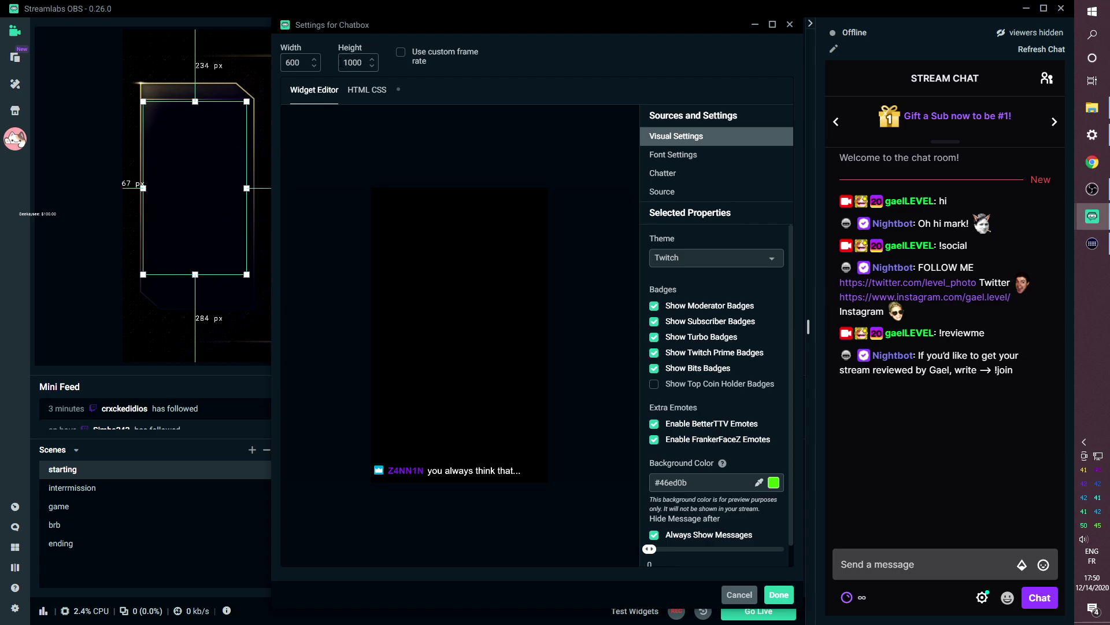
{"action": "type", "text": "2"}
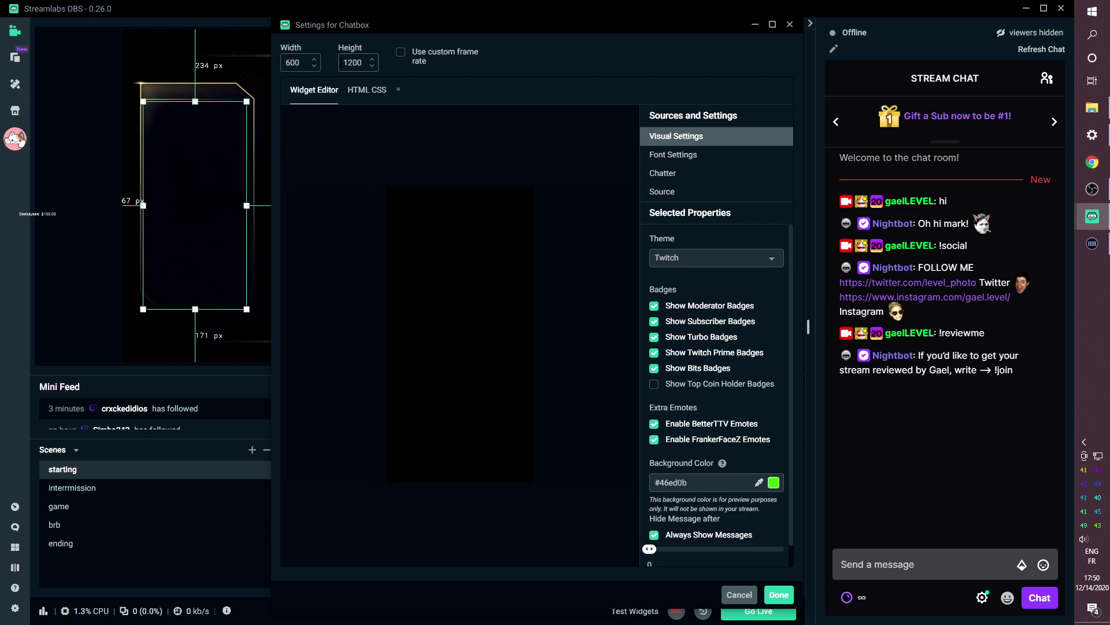
{"action": "key", "text": "BackSpace"}
{"action": "type", "text": "1"}
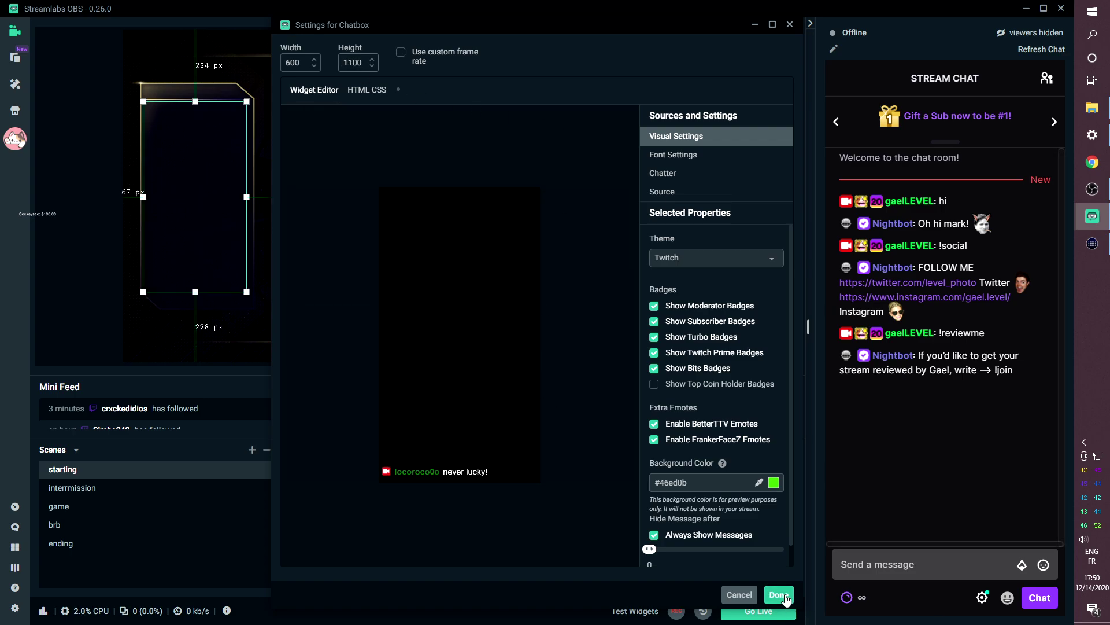
- Turn off Shutdown source when not visible in the chatbox's source settings and apply the settings
{"action": "left_click", "coordinate": [684, 195]}
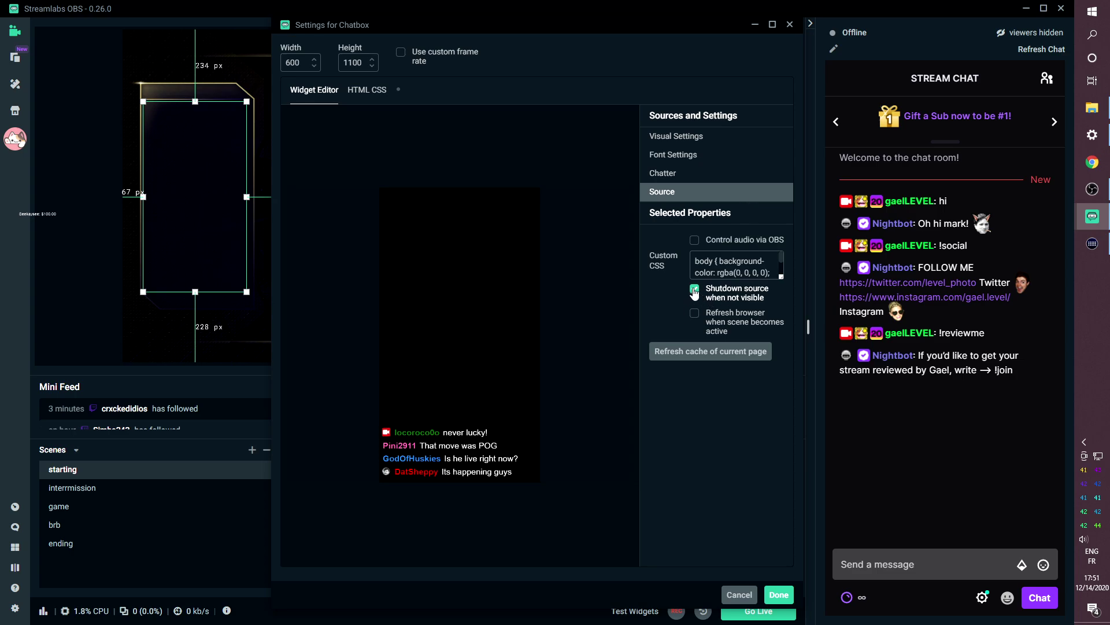
{"action": "left_click", "coordinate": [695, 290]}
{"action": "left_click", "coordinate": [779, 595]}
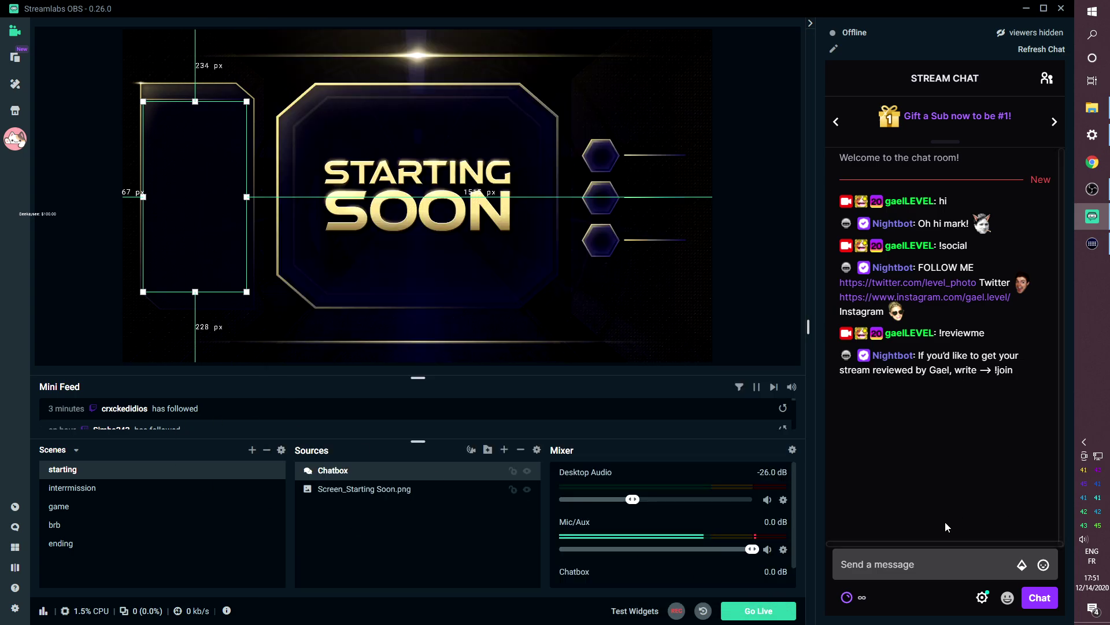
- Send !reviewme in the chat, then switch to the intermission scene and back to starting to check the chatbox keeps its messages
{"action": "left_click", "coordinate": [879, 564]}
{"action": "type", "text": "!reviewme"}
{"action": "key", "text": "Return"}
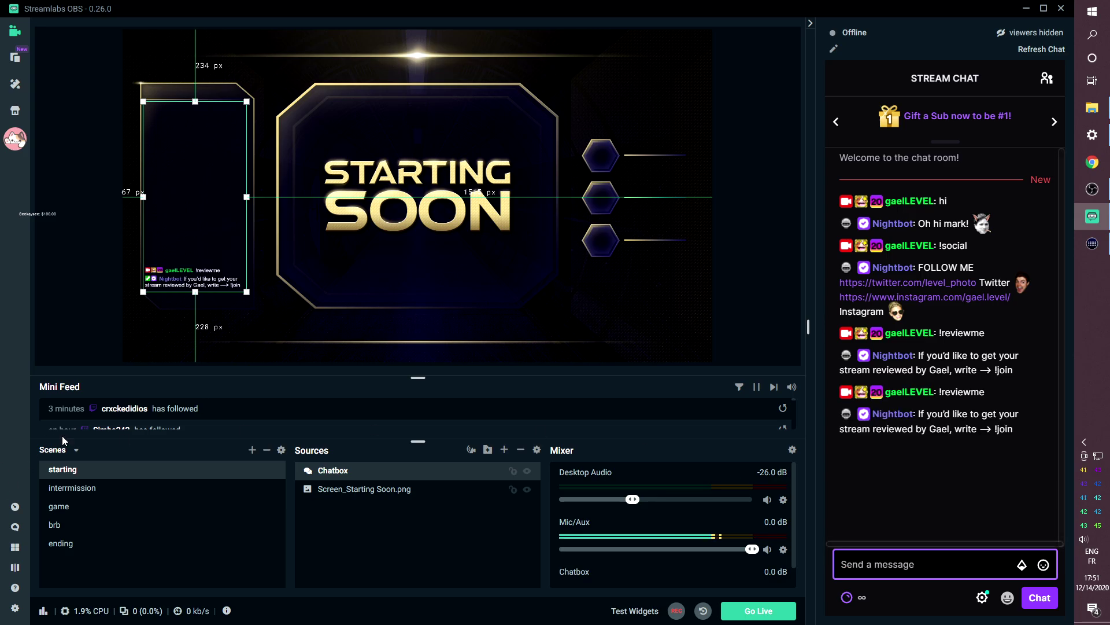
{"action": "left_click", "coordinate": [73, 488]}
{"action": "left_click", "coordinate": [65, 470]}
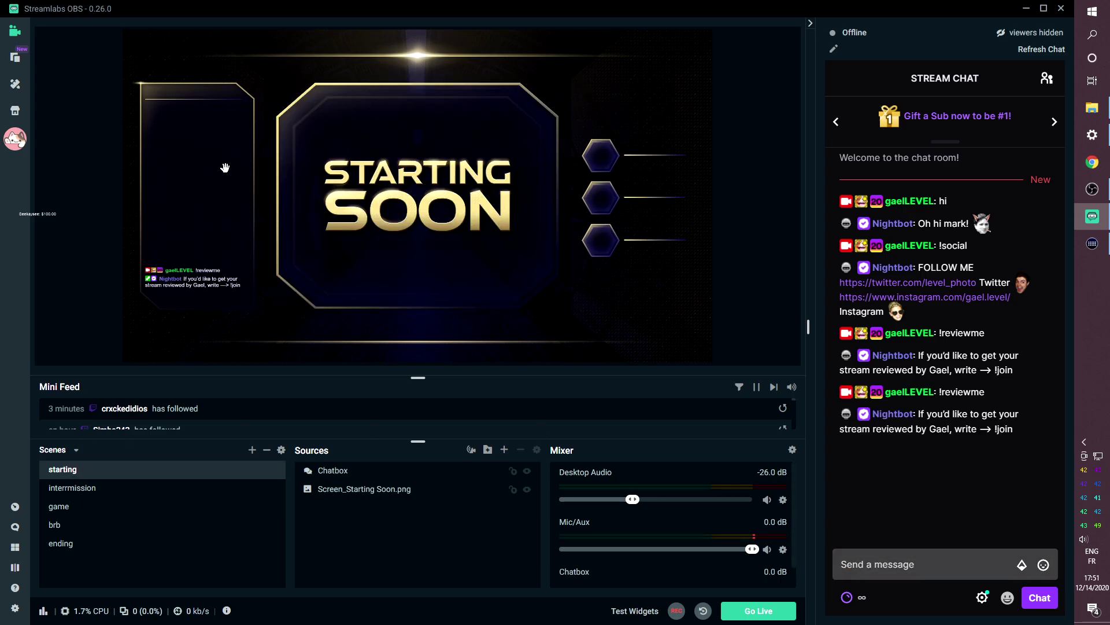
- Send the further test messages hi, !reviewme, !social and hello in the stream chat
{"action": "left_click", "coordinate": [903, 564]}
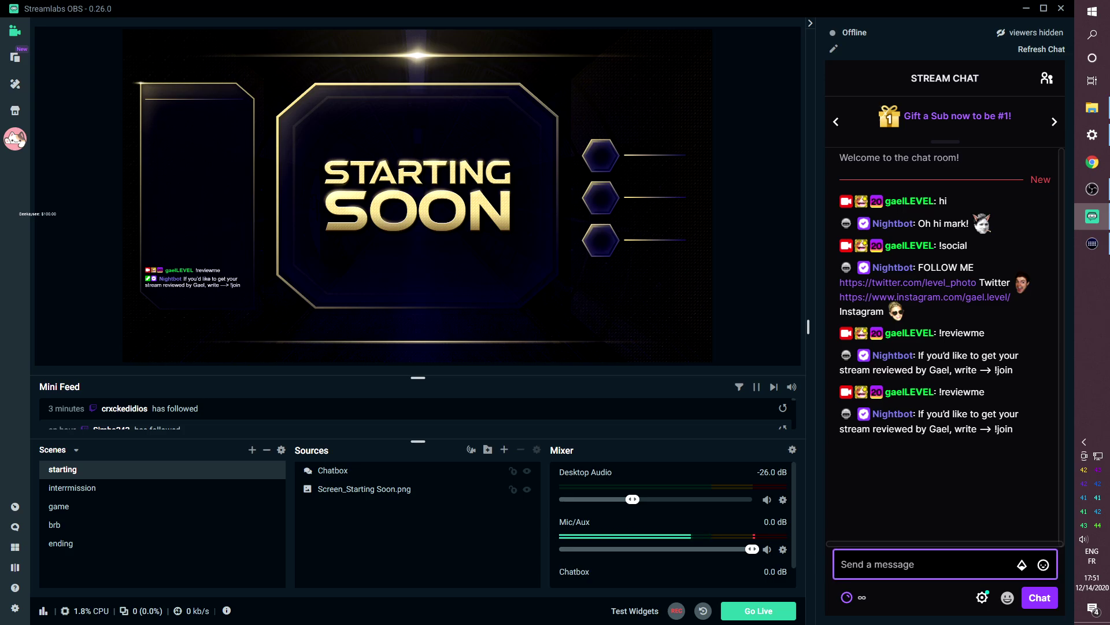
{"action": "type", "text": "hi"}
{"action": "key", "text": "Return"}
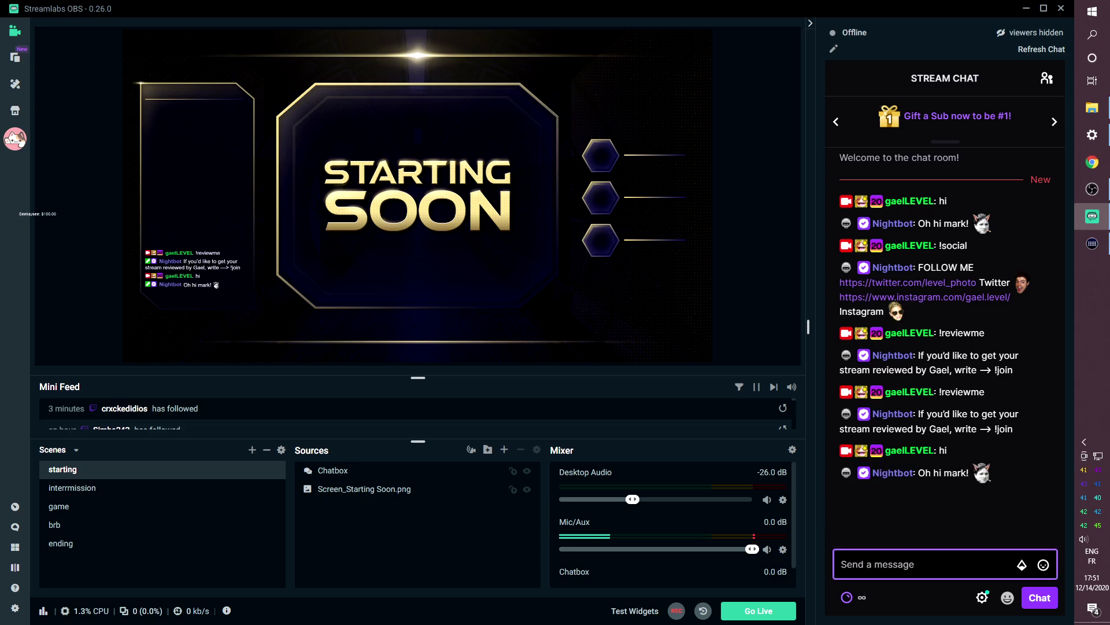
{"action": "type", "text": "!reviewme"}
{"action": "key", "text": "Return"}
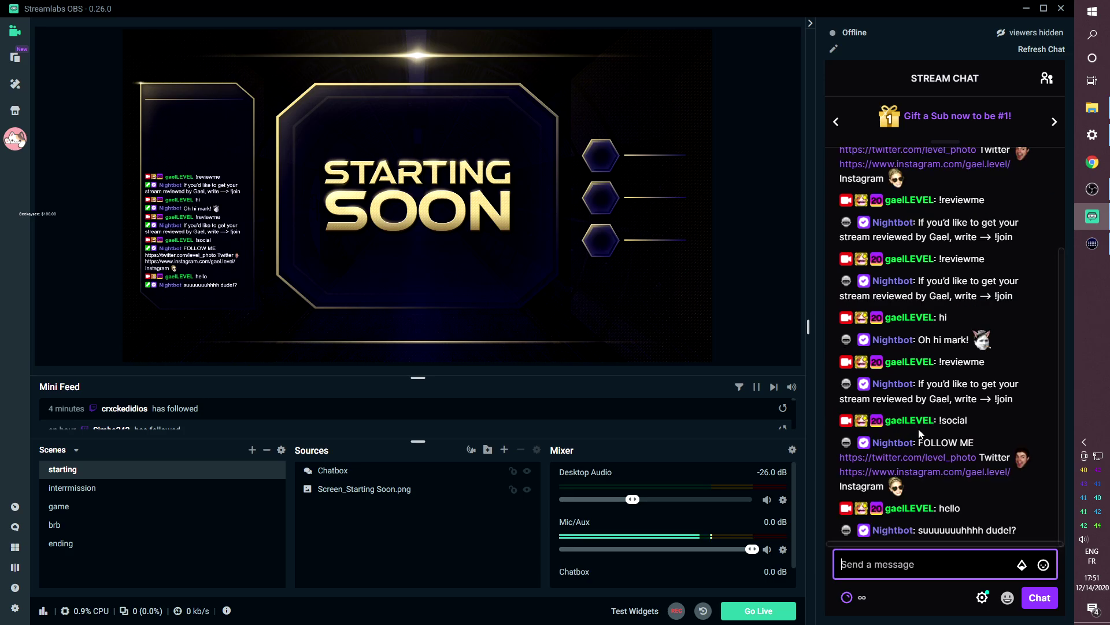
- Enlarge the chatbox slightly and nudge it down until its upper and lower distances are both 222 px
{"action": "left_click", "coordinate": [167, 207]}
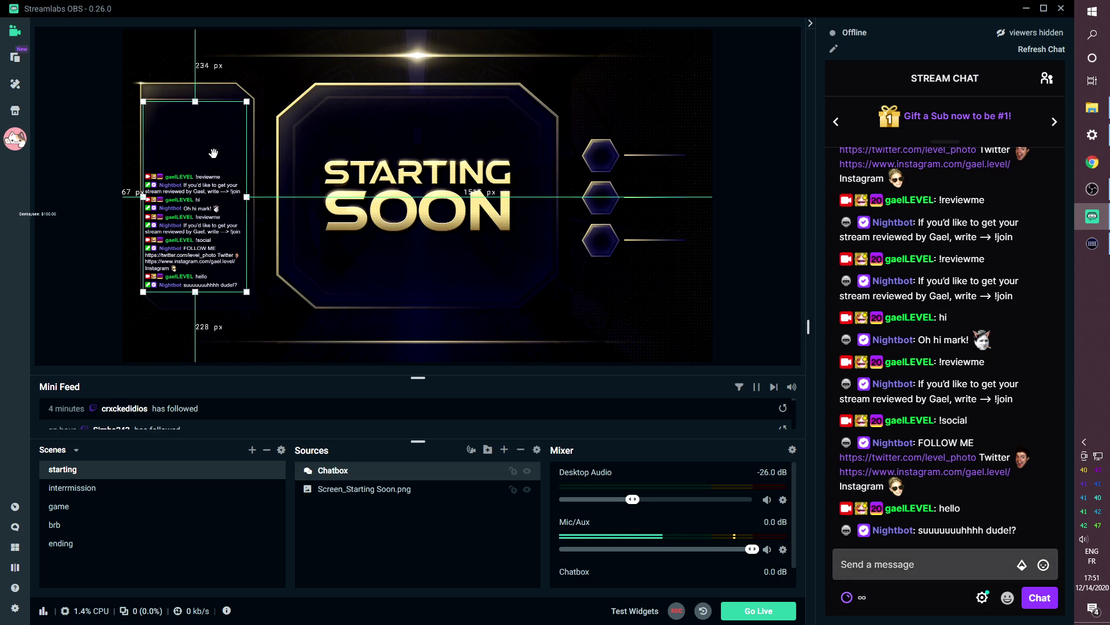
{"action": "left_click_drag", "start_coordinate": [247, 103], "coordinate": [250, 100]}
{"action": "key", "text": "Down"}
{"action": "key", "text": "Down"}
{"action": "key", "text": "Down"}
{"action": "key", "text": "Down"}
{"action": "key", "text": "Down"}
{"action": "key", "text": "Down"}
{"action": "key", "text": "Down"}
{"action": "key", "text": "Down"}
{"action": "key", "text": "Down"}
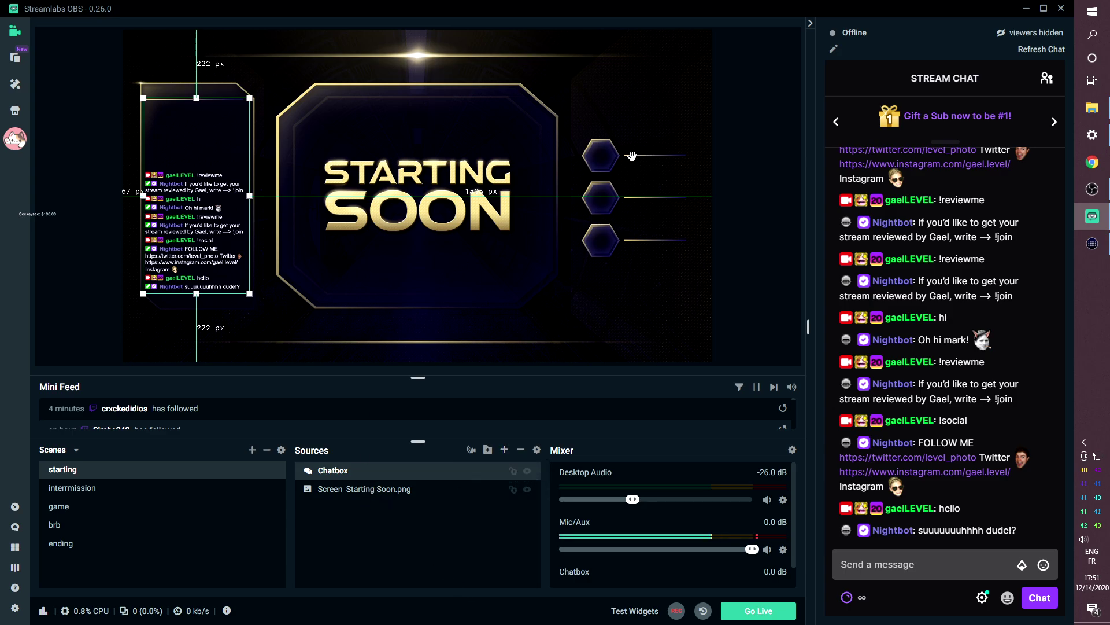
- Add the existing labels_icons_affiliate.png image source to the starting scene
{"action": "left_click", "coordinate": [504, 449]}
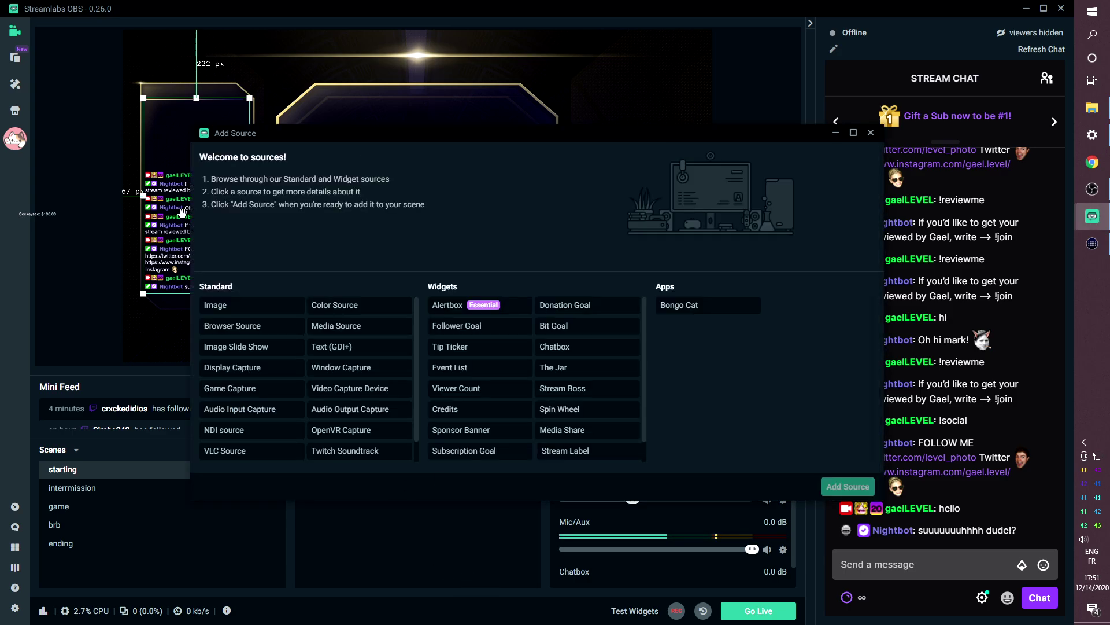
{"action": "left_click", "coordinate": [233, 311]}
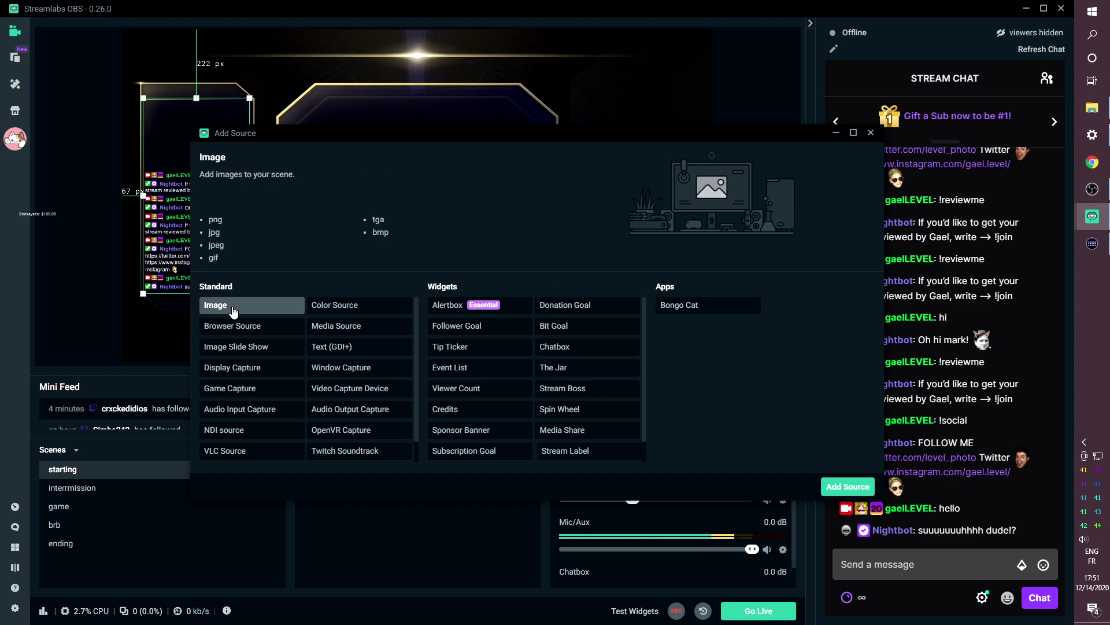
{"action": "left_click", "coordinate": [847, 487]}
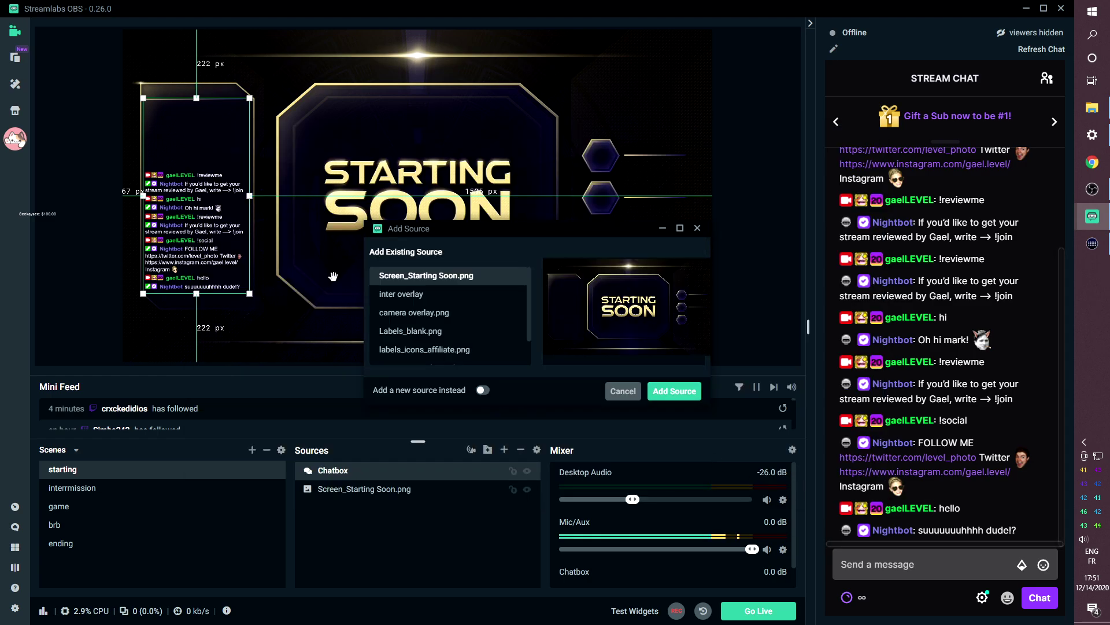
{"action": "left_click", "coordinate": [424, 347]}
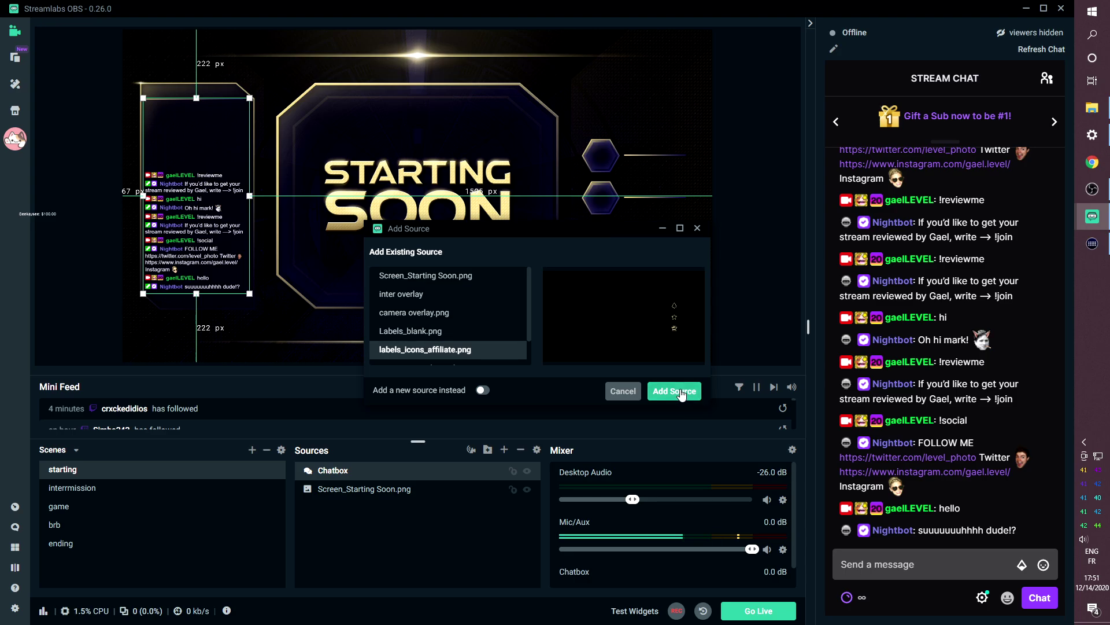
{"action": "left_click", "coordinate": [680, 392]}
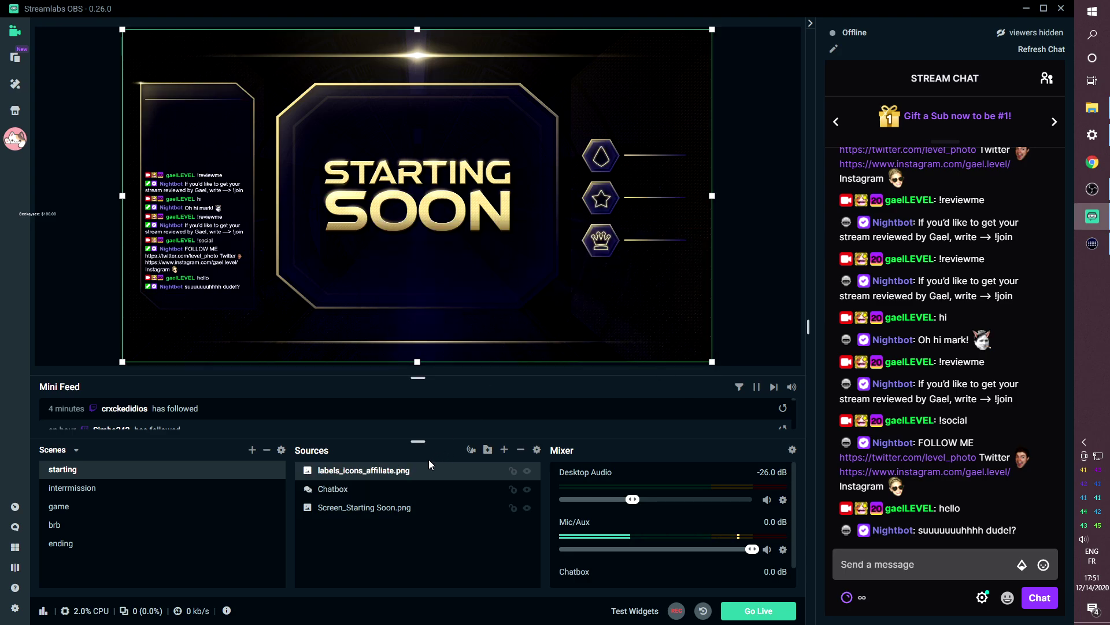
{"action": "right_click", "coordinate": [356, 476]}
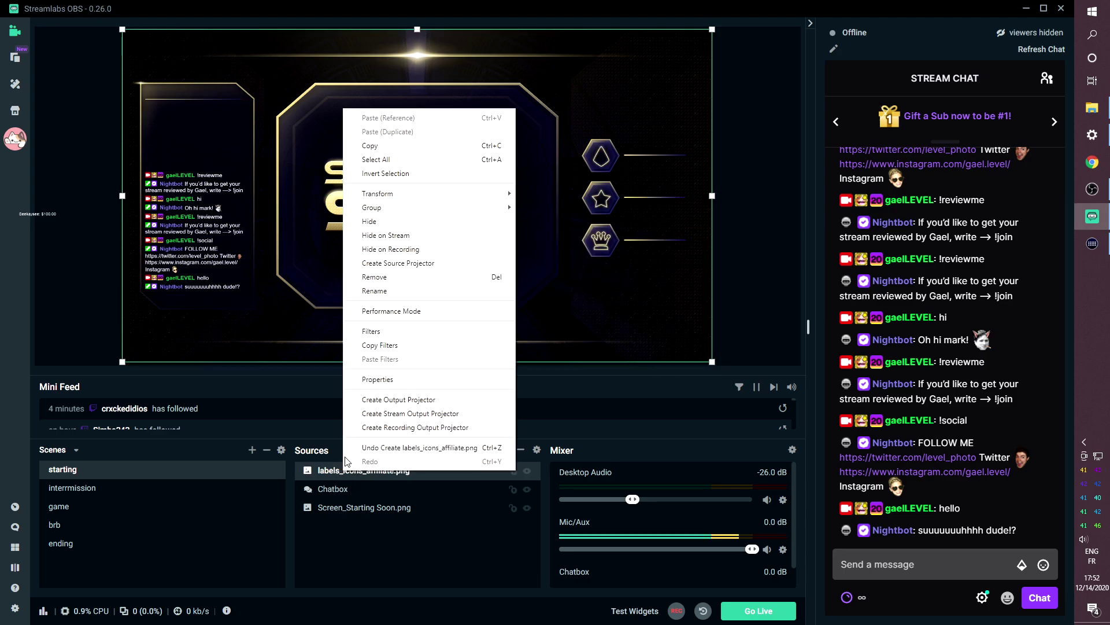
{"action": "left_click", "coordinate": [303, 284]}
- Paste the copied labels_icons_affiliate.png source into the intermission scene and move it down 108 px so the icons fit the hexagons
{"action": "left_click", "coordinate": [92, 489]}
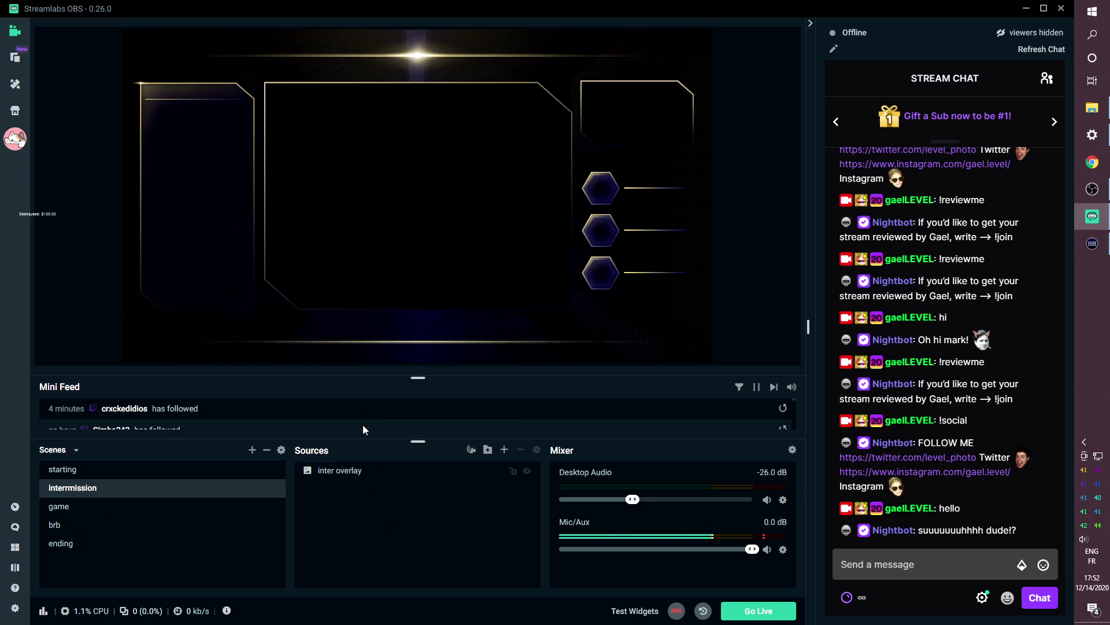
{"action": "right_click", "coordinate": [350, 475]}
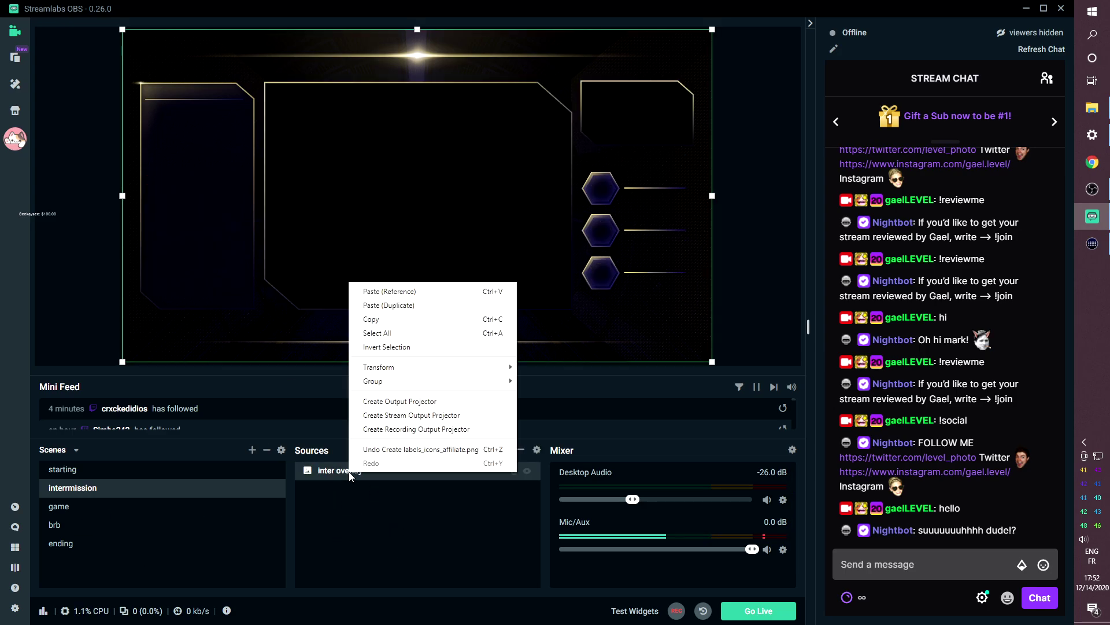
{"action": "left_click", "coordinate": [373, 291]}
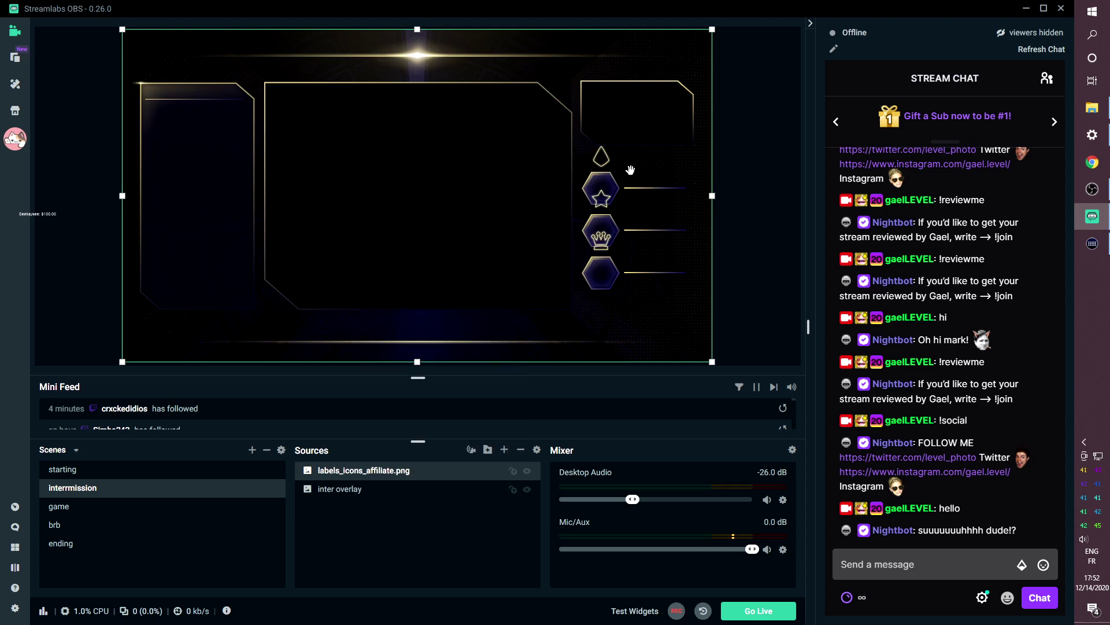
{"action": "left_click_drag", "start_coordinate": [627, 171], "coordinate": [627, 203]}
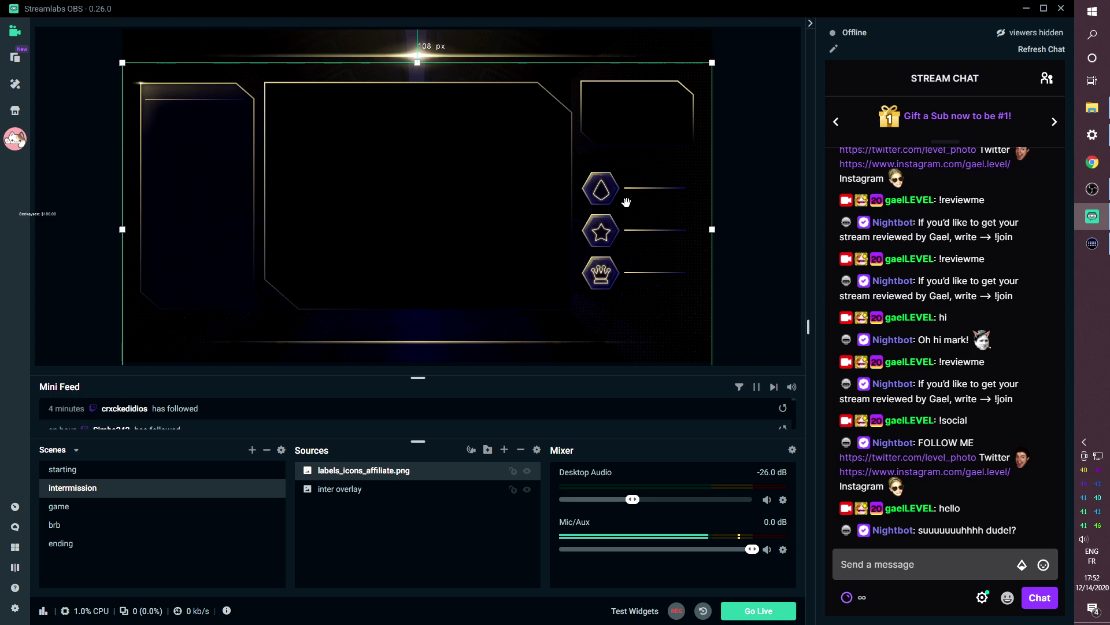
- Paste the copied labels_icons_affiliate.png source into the brb scene and the ending scene
{"action": "left_click", "coordinate": [53, 507]}
{"action": "left_click", "coordinate": [57, 525]}
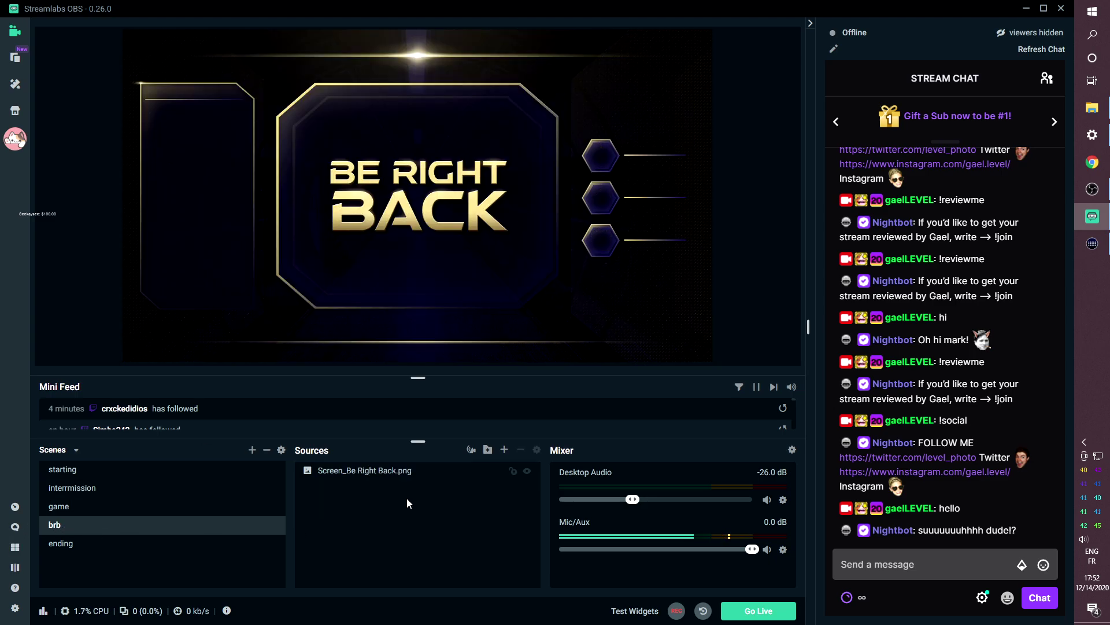
{"action": "right_click", "coordinate": [359, 480]}
{"action": "left_click", "coordinate": [397, 292]}
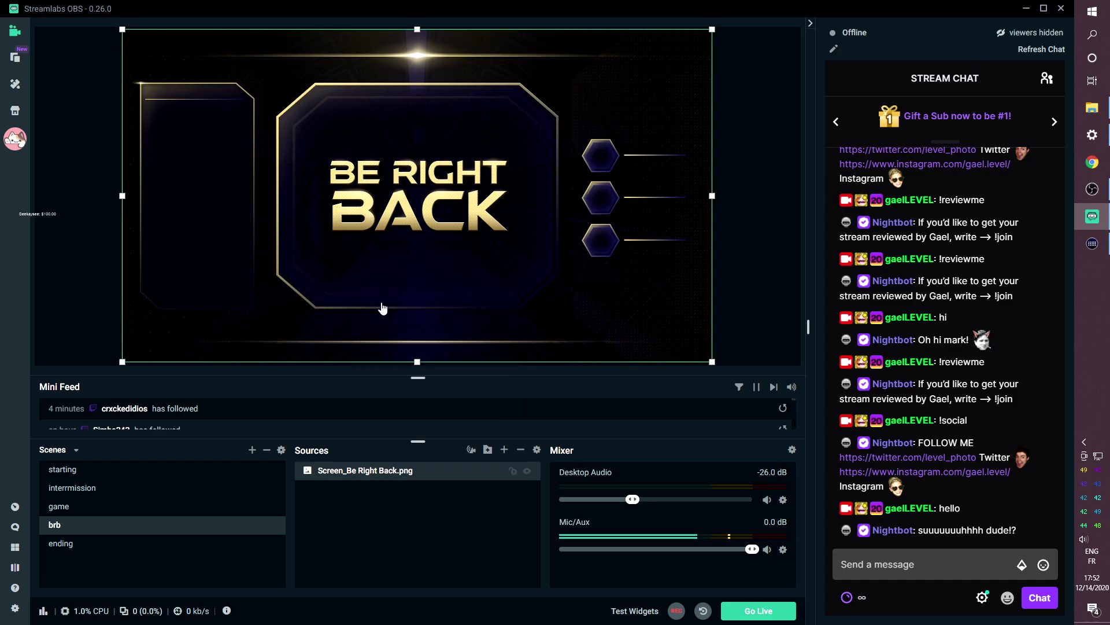
{"action": "left_click", "coordinate": [78, 551]}
{"action": "right_click", "coordinate": [361, 474]}
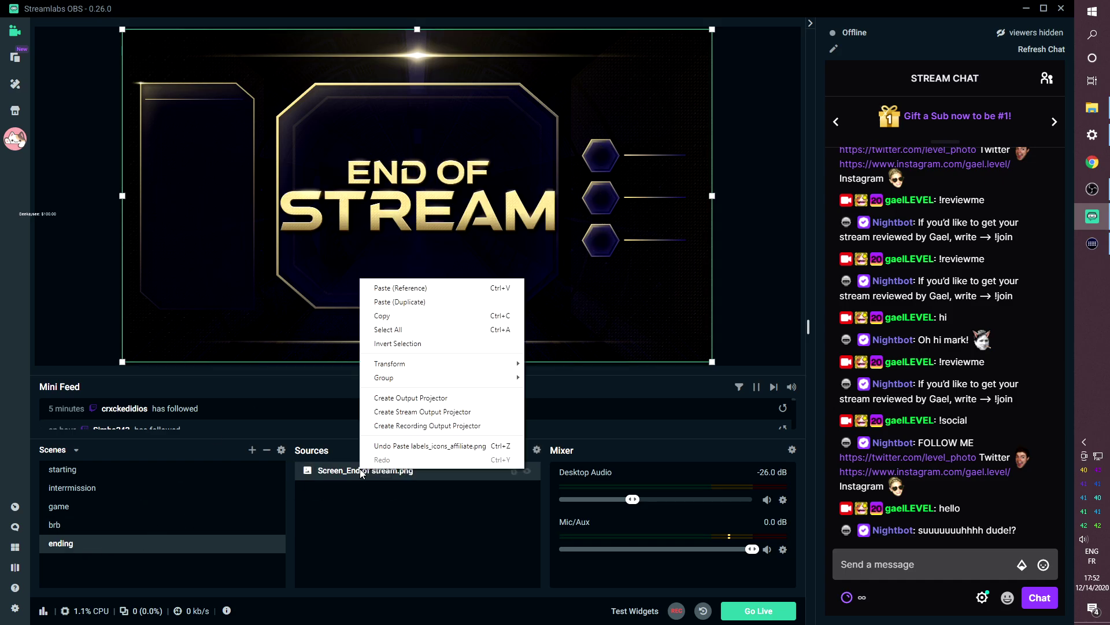
{"action": "left_click", "coordinate": [390, 310]}
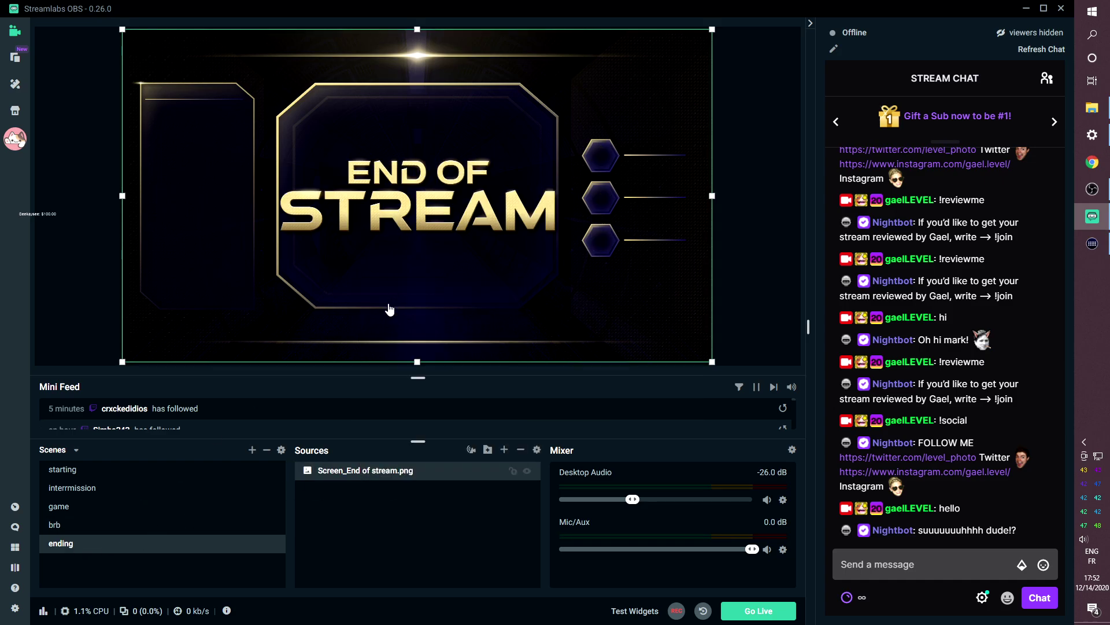
- Add a new Stream Label widget source named Cheerer to the starting scene
{"action": "left_click", "coordinate": [94, 470]}
{"action": "left_click", "coordinate": [504, 450]}
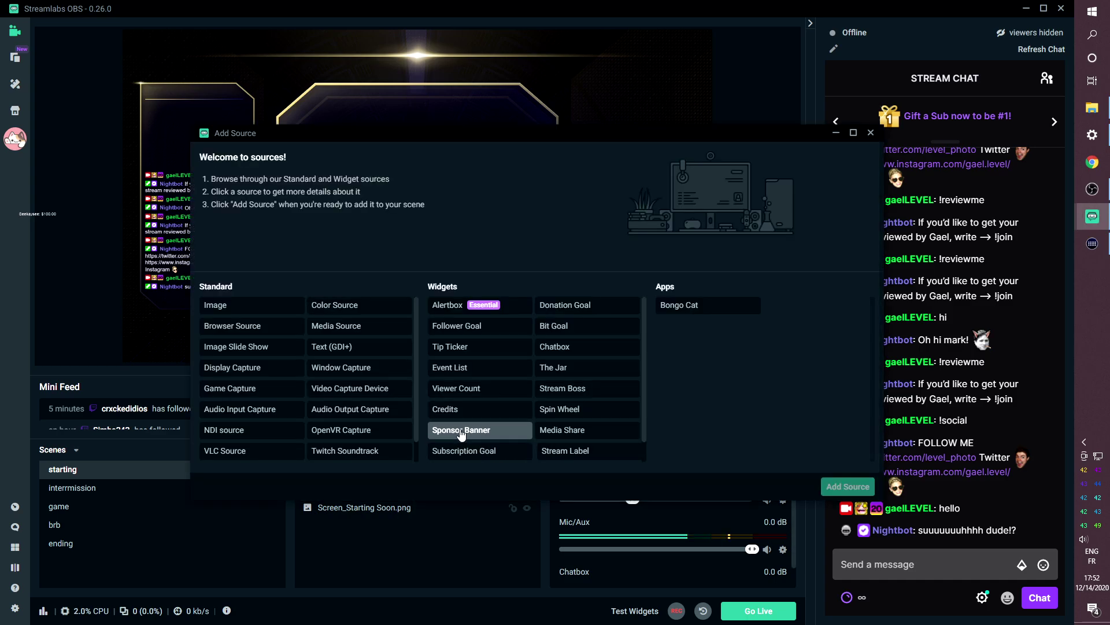
{"action": "left_click_drag", "start_coordinate": [399, 136], "coordinate": [390, 217]}
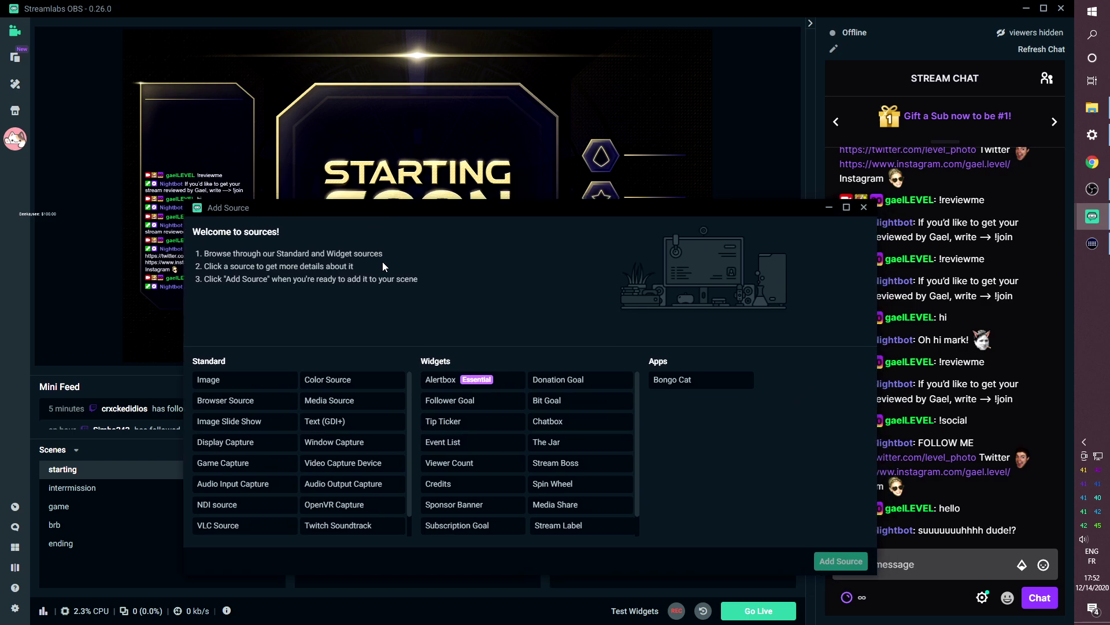
{"action": "left_click", "coordinate": [559, 525]}
{"action": "left_click", "coordinate": [828, 560]}
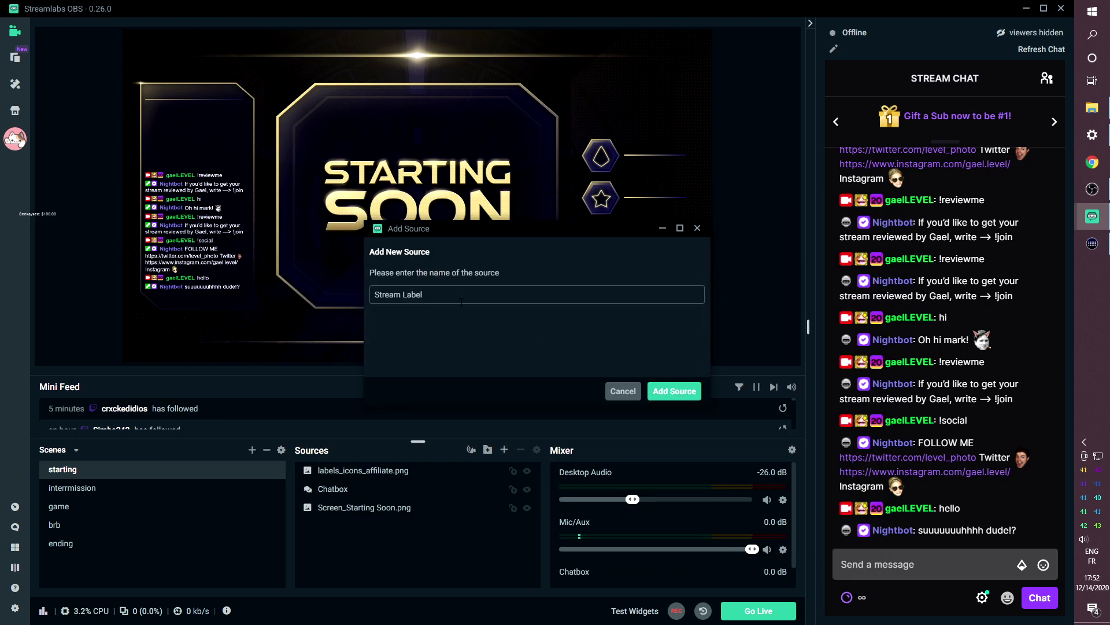
{"action": "type", "text": "Cheerer"}
{"action": "left_click", "coordinate": [661, 393]}
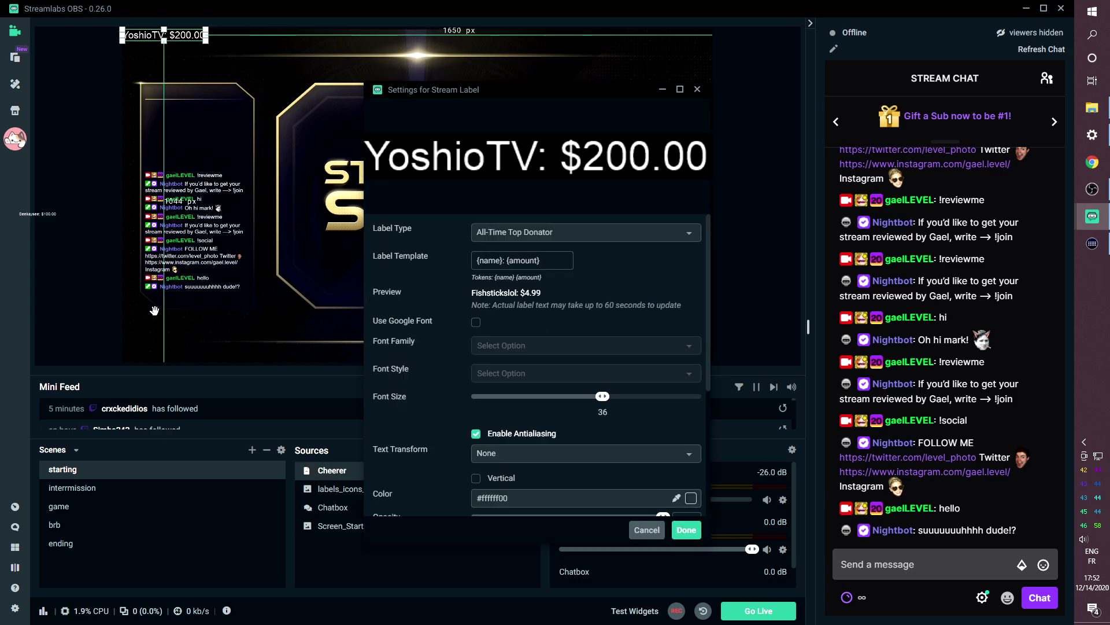
- Set the Cheerer label's type to Most Recent Cheerer
{"action": "left_click", "coordinate": [558, 237]}
{"action": "type", "text": "r"}
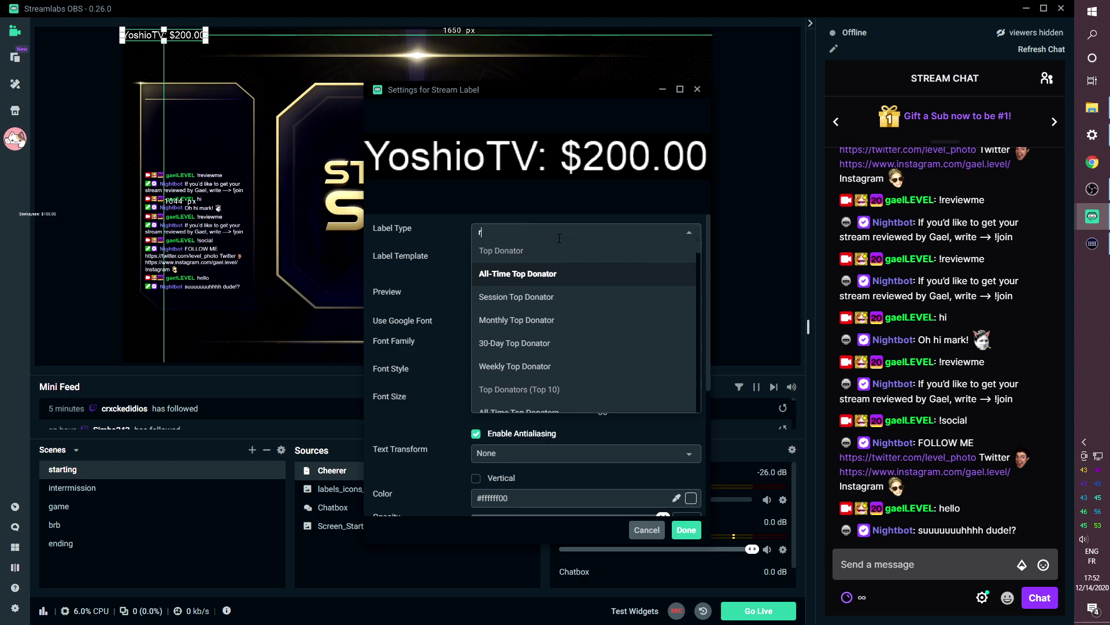
{"action": "type", "text": "ecent ch"}
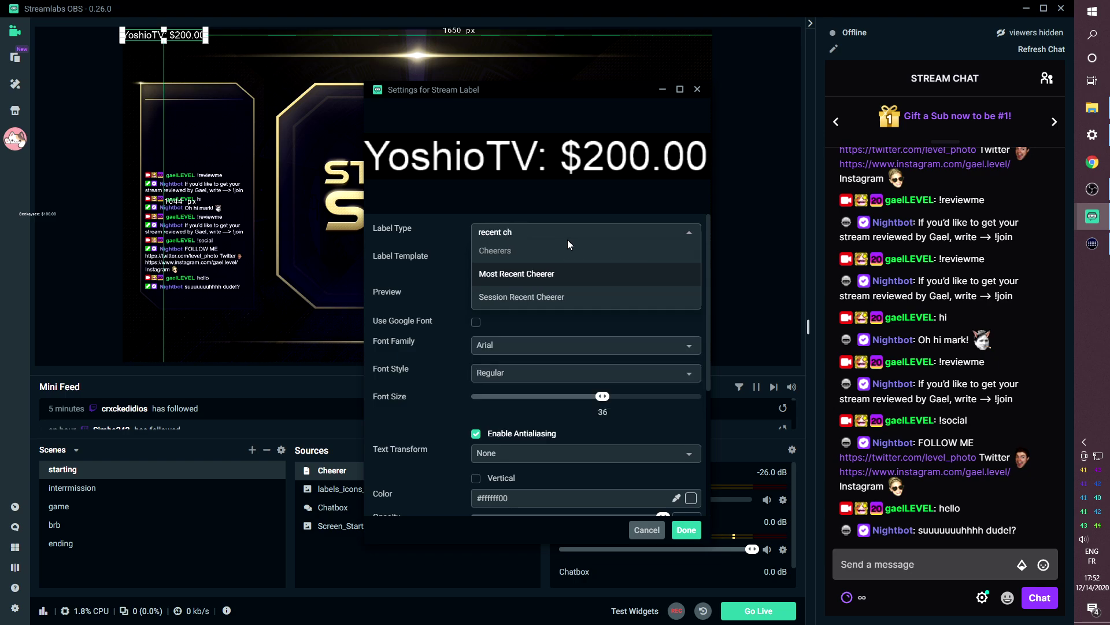
{"action": "left_click", "coordinate": [541, 276]}
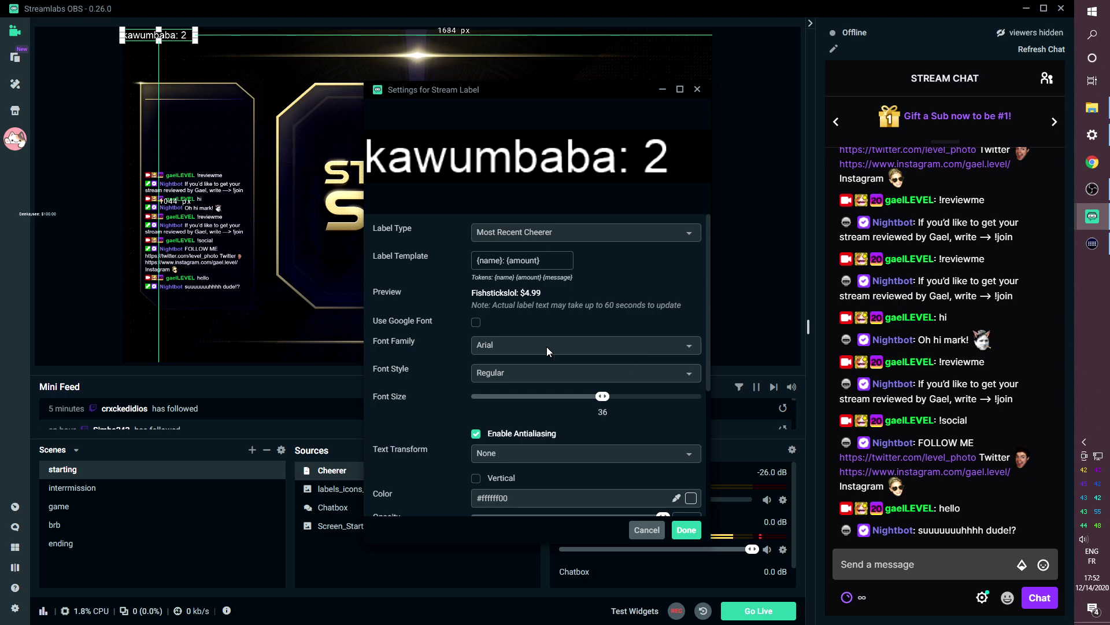
- Set the Cheerer label's font to a Atmospheric and sample the gold title for its colour #faf1b8ff, keeping the settings
{"action": "left_click", "coordinate": [476, 344]}
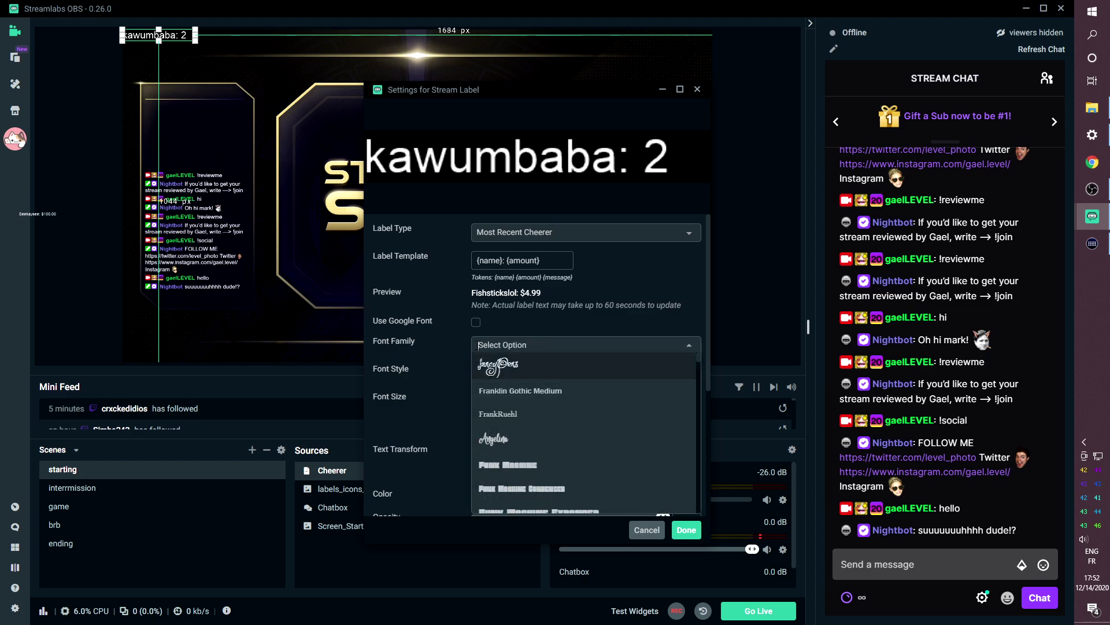
{"action": "type", "text": "a a"}
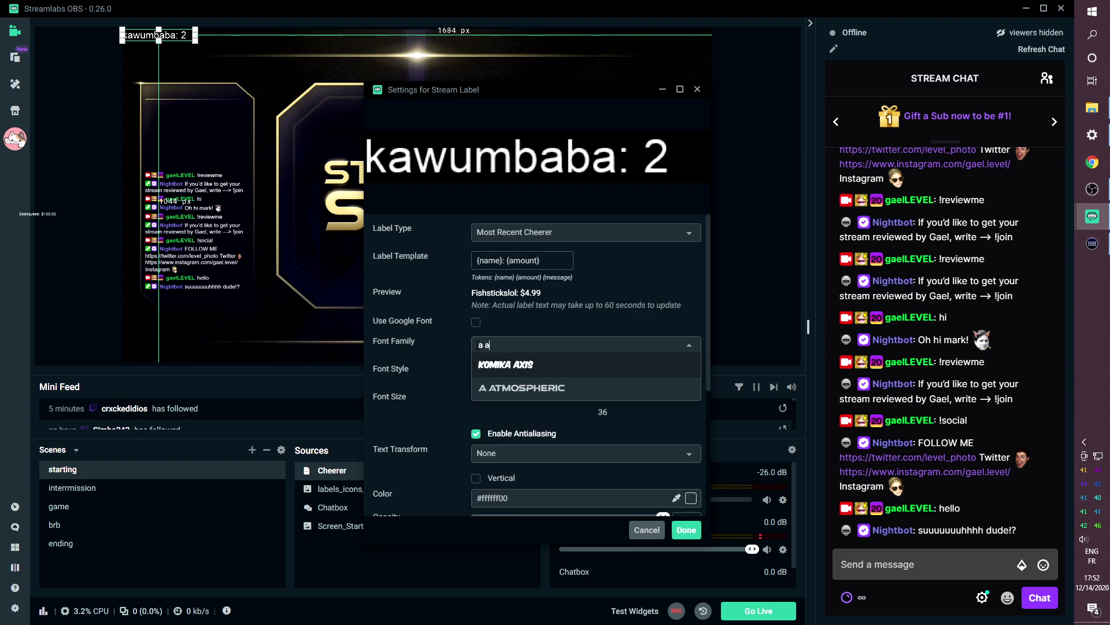
{"action": "left_click", "coordinate": [521, 387]}
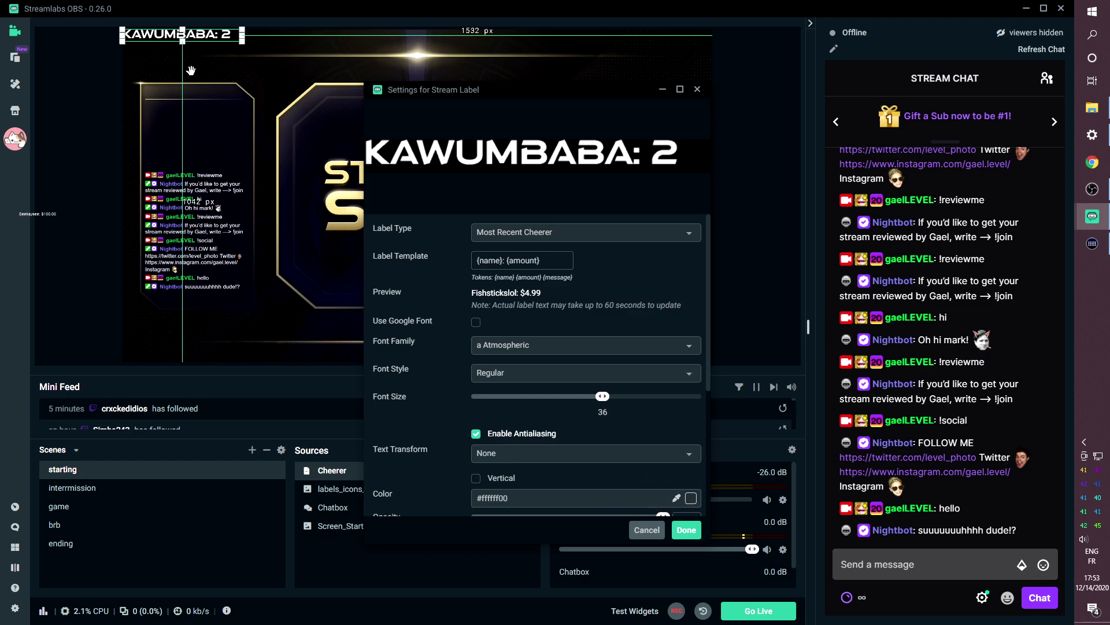
{"action": "left_click", "coordinate": [675, 499]}
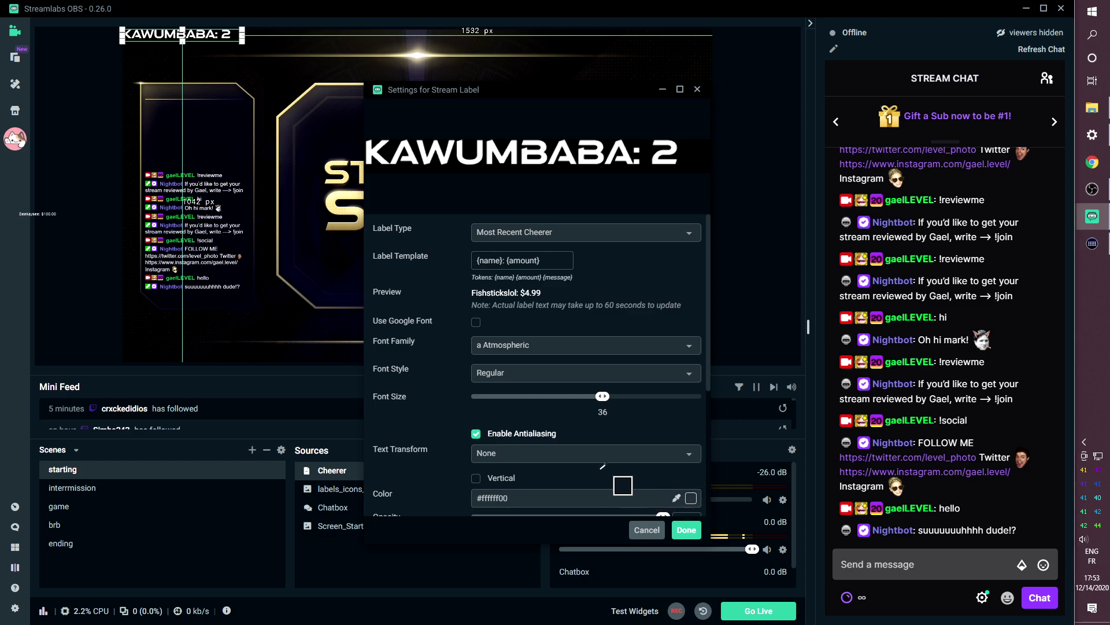
{"action": "left_click", "coordinate": [340, 196]}
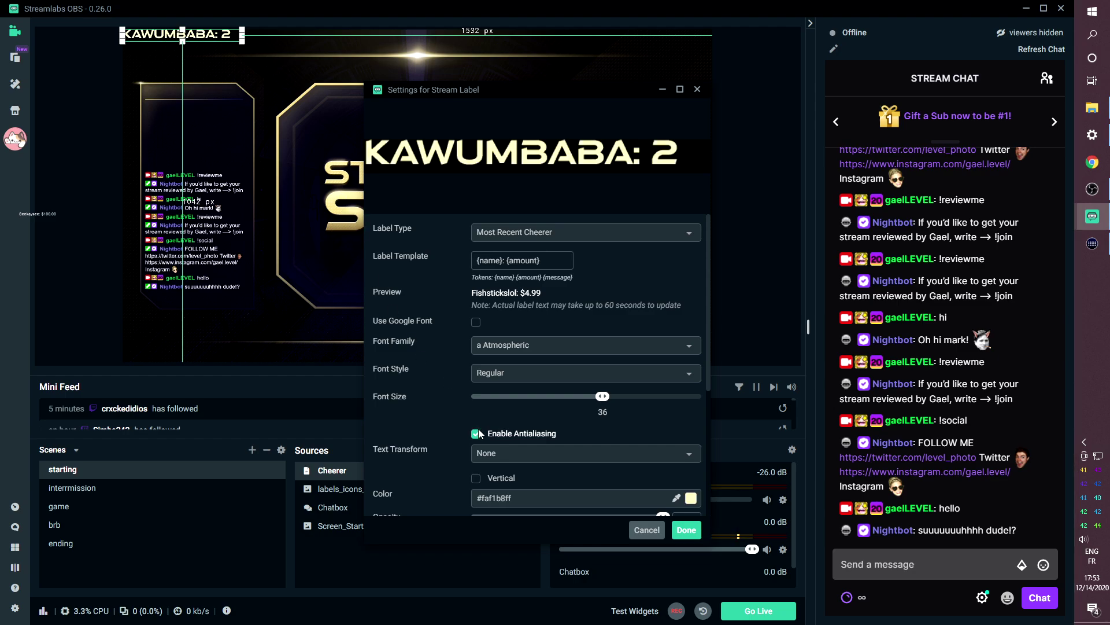
{"action": "left_click", "coordinate": [686, 530]}
- Place the Cheerer label above the line beside the drop icon and shrink it to end about 133 px from the canvas's right edge
{"action": "left_click_drag", "start_coordinate": [144, 37], "coordinate": [647, 149]}
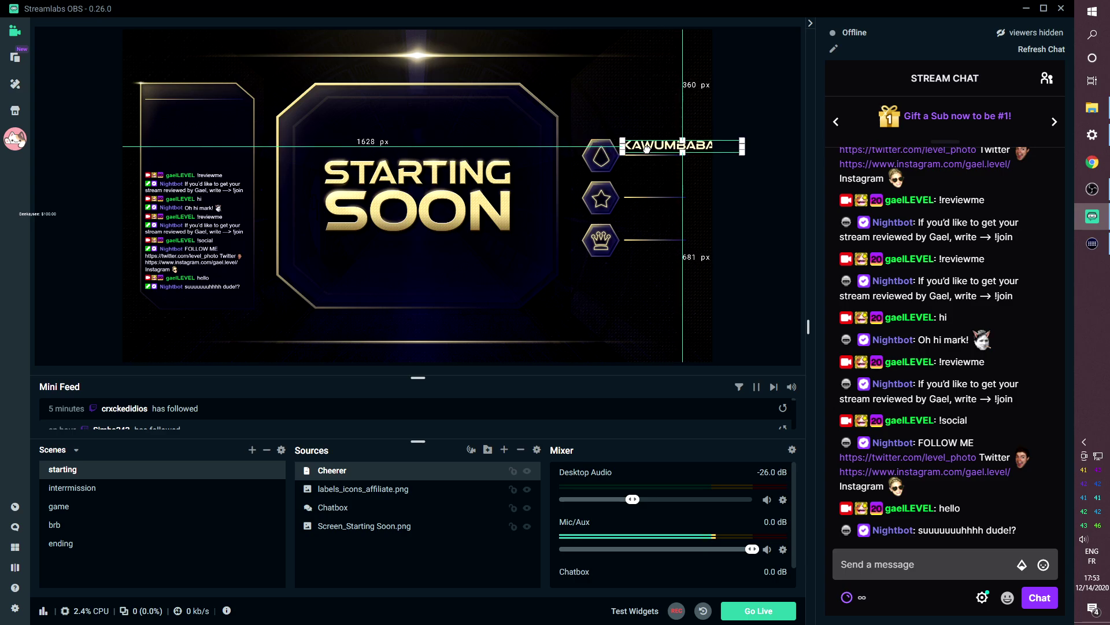
{"action": "left_click_drag", "start_coordinate": [744, 139], "coordinate": [670, 149]}
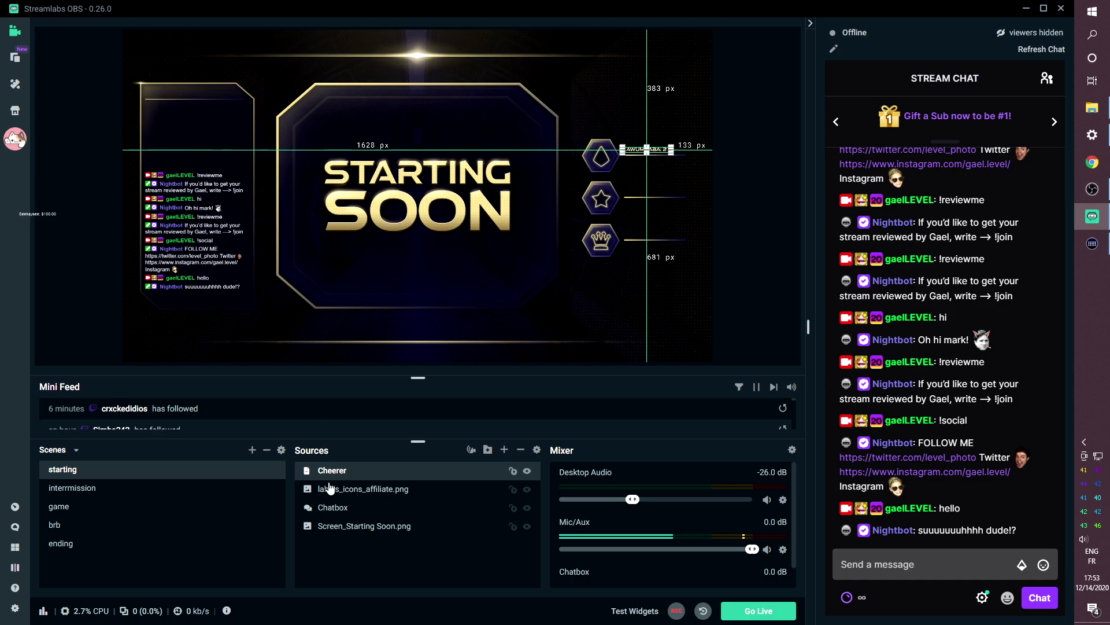
- Add a Scroll filter named Scroll to the Cheerer source
{"action": "right_click", "coordinate": [372, 480]}
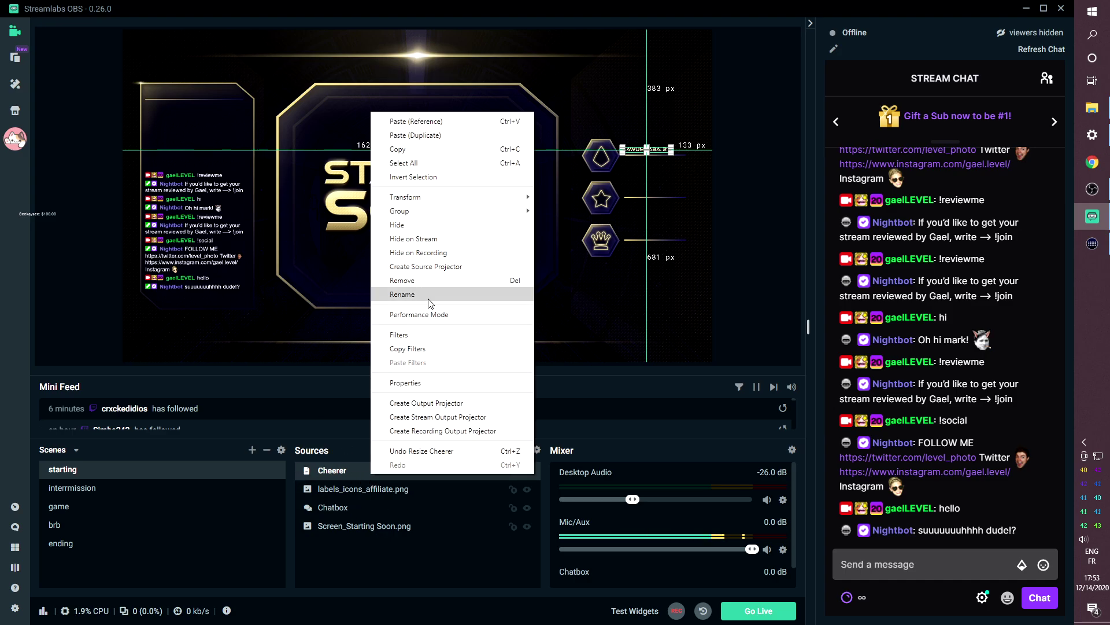
{"action": "left_click", "coordinate": [414, 339]}
{"action": "left_click", "coordinate": [319, 268]}
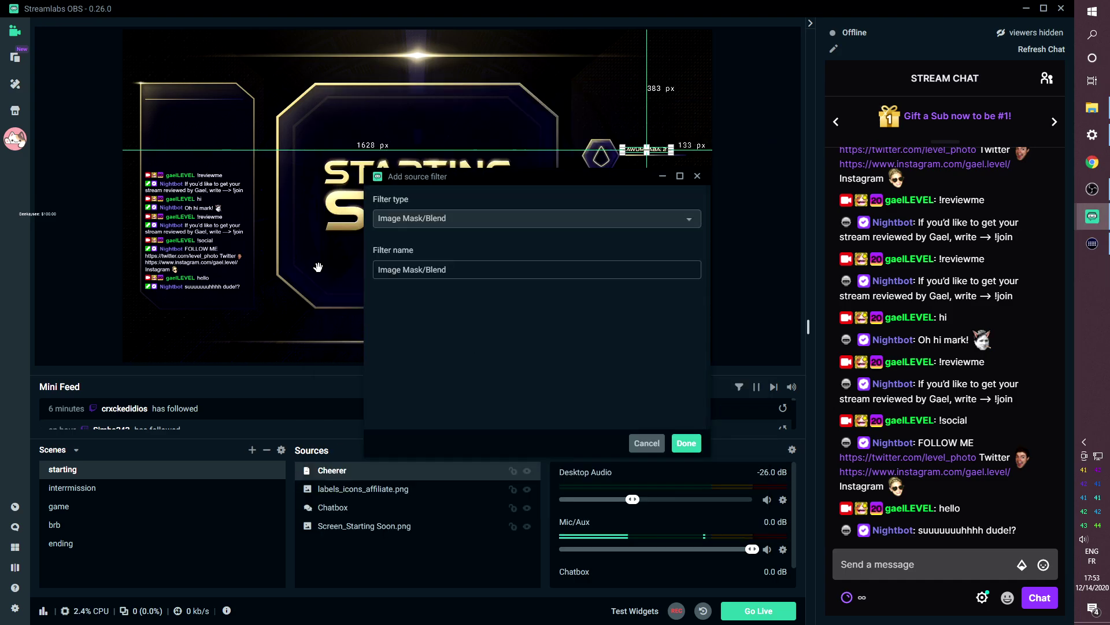
{"action": "left_click", "coordinate": [448, 221]}
{"action": "left_click", "coordinate": [404, 328]}
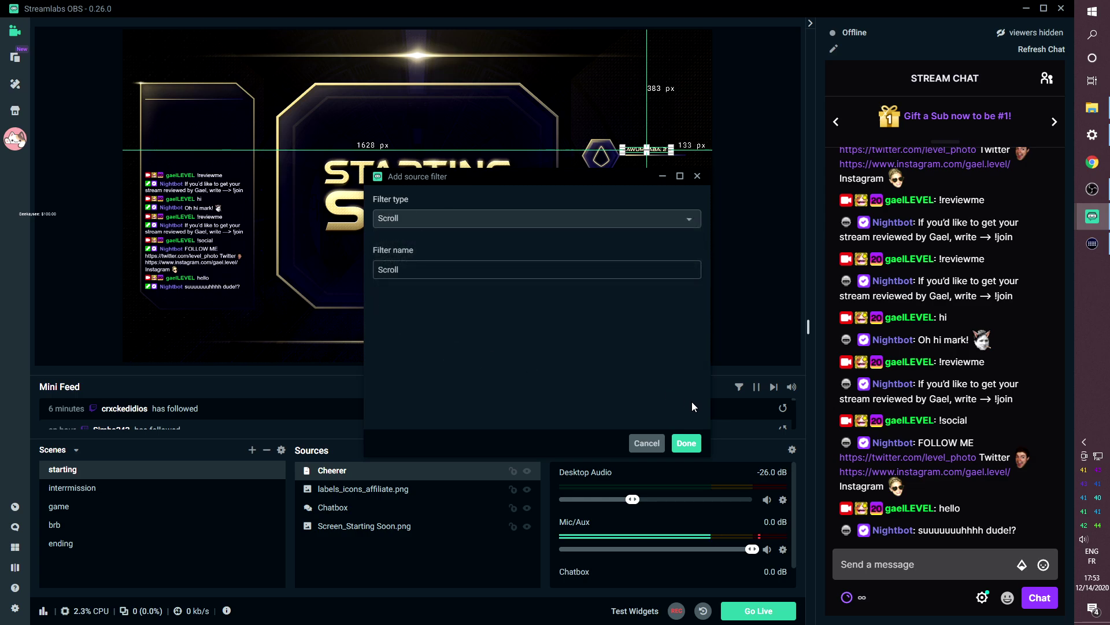
{"action": "left_click", "coordinate": [686, 443]}
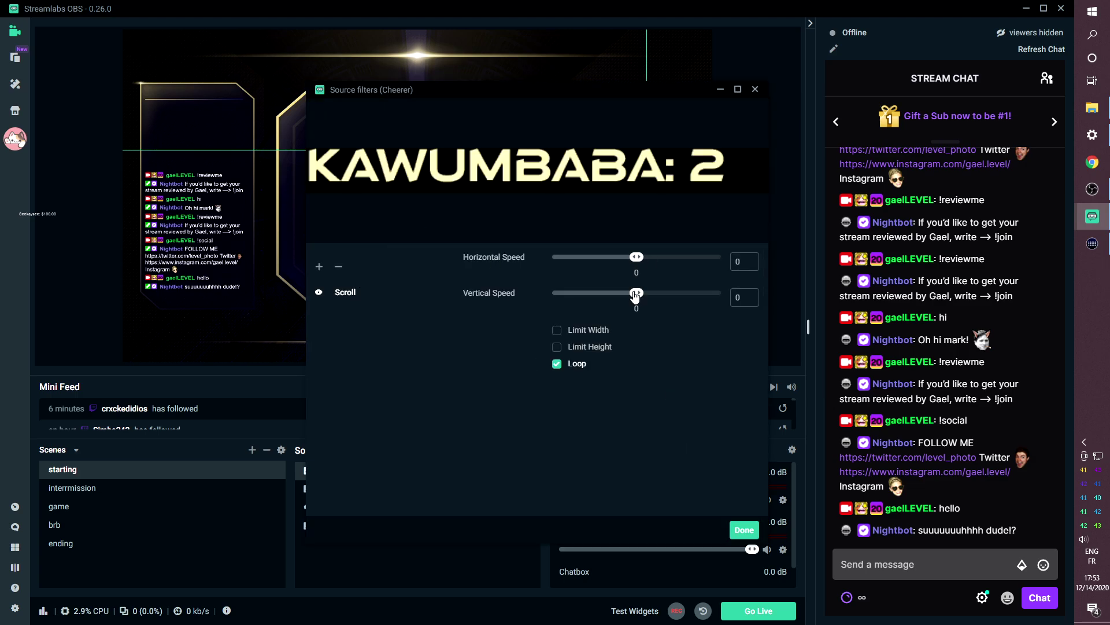
- Set the Scroll filter's horizontal speed to 15 and limit its width to 500, keeping Loop enabled
{"action": "left_click_drag", "start_coordinate": [637, 262], "coordinate": [640, 262]}
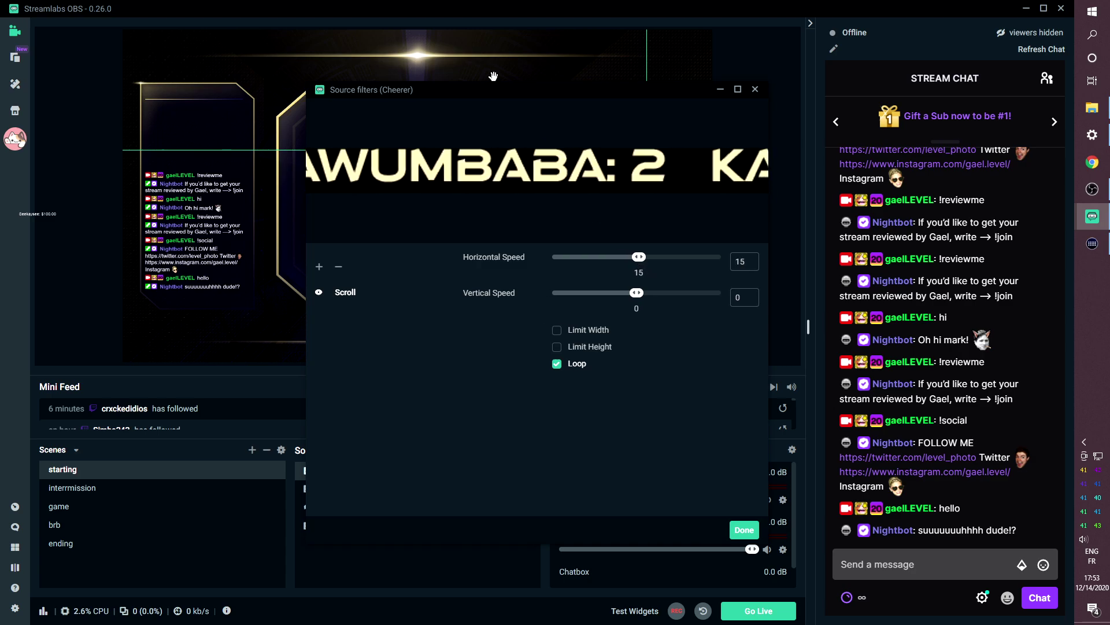
{"action": "left_click_drag", "start_coordinate": [489, 86], "coordinate": [152, 20]}
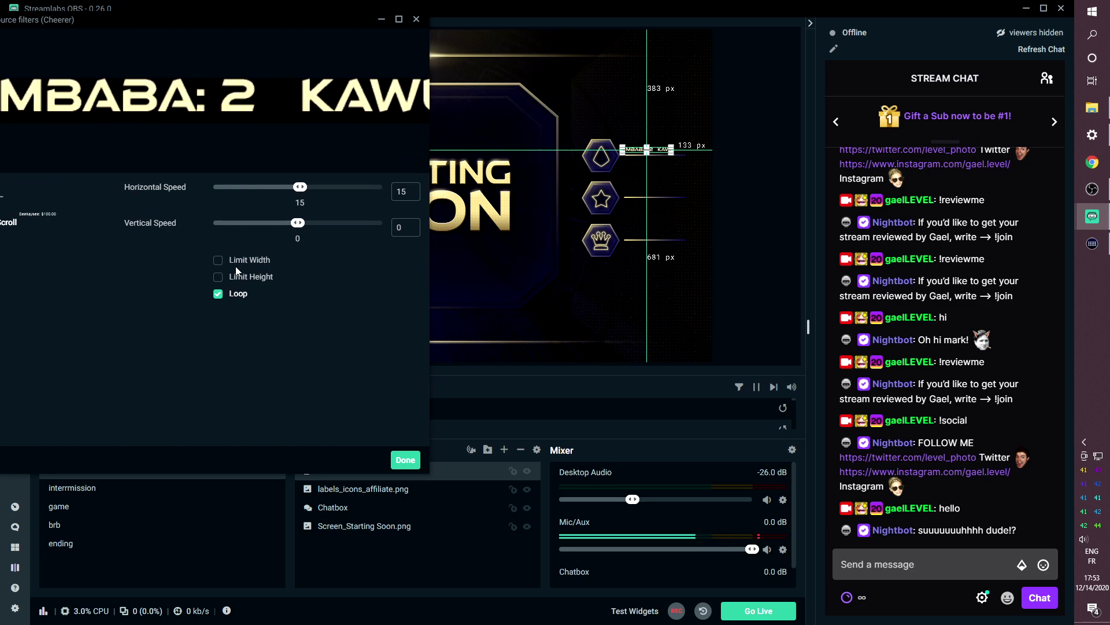
{"action": "left_click", "coordinate": [218, 261]}
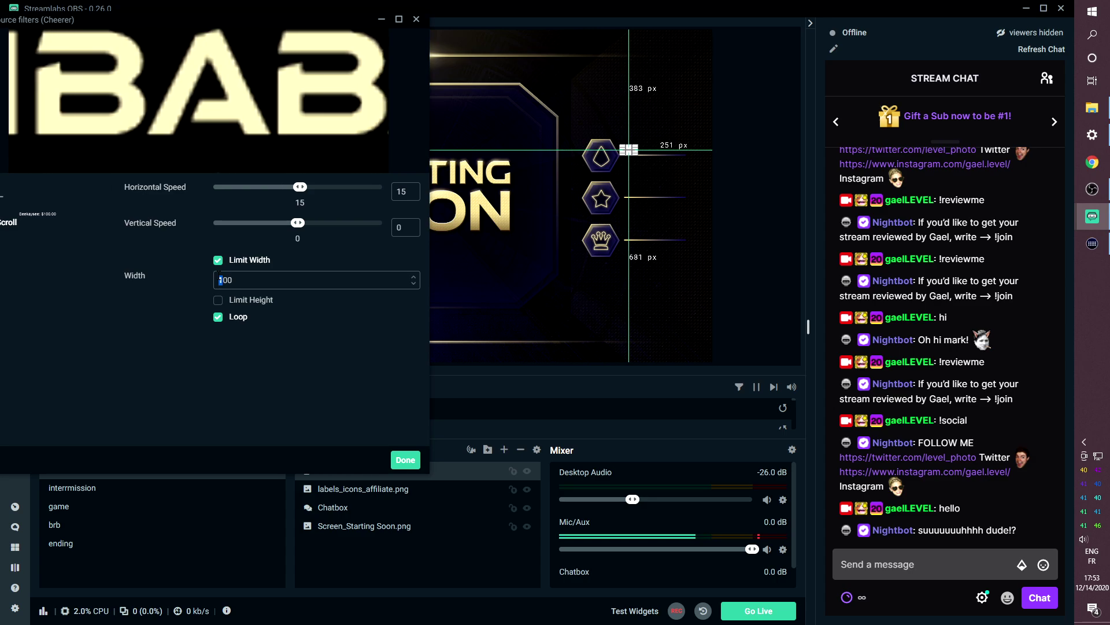
{"action": "type", "text": "5"}
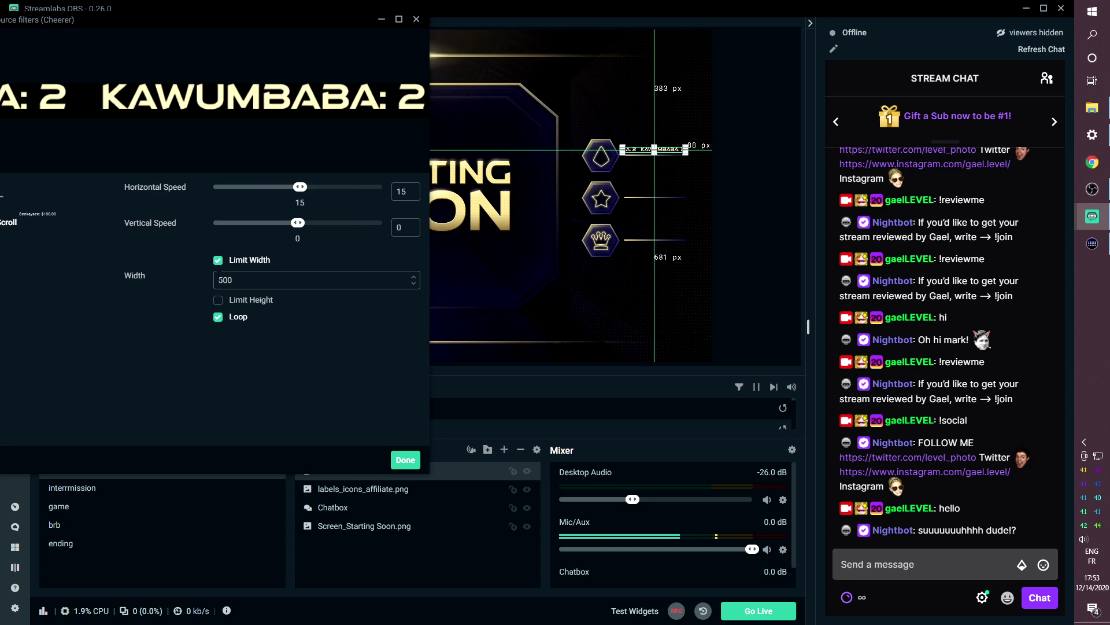
{"action": "left_click", "coordinate": [405, 460]}
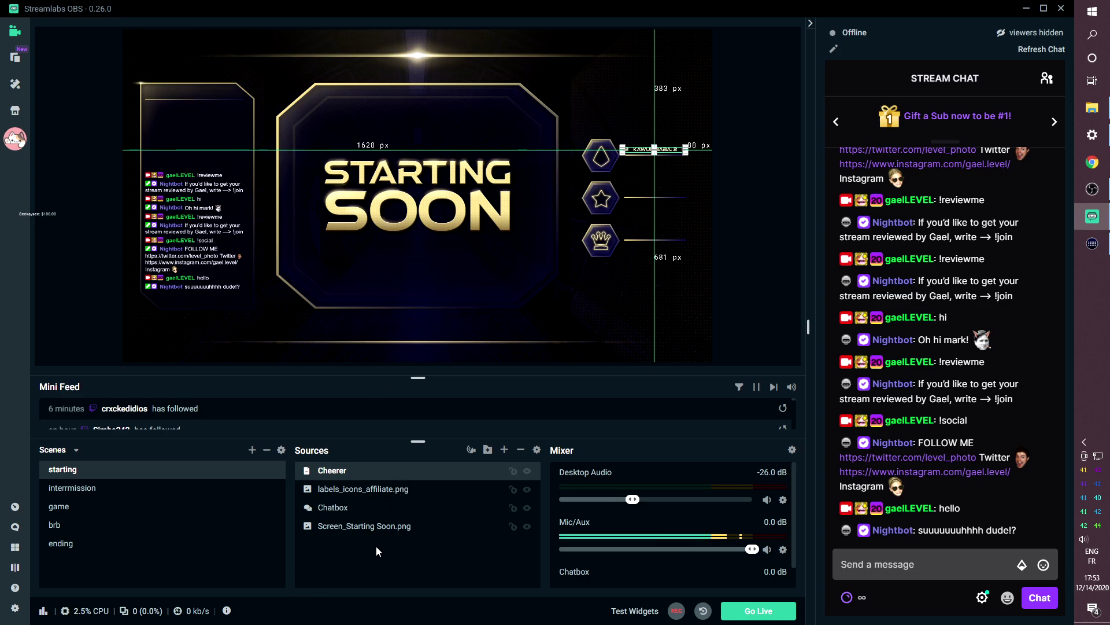
{"action": "left_click", "coordinate": [126, 251]}
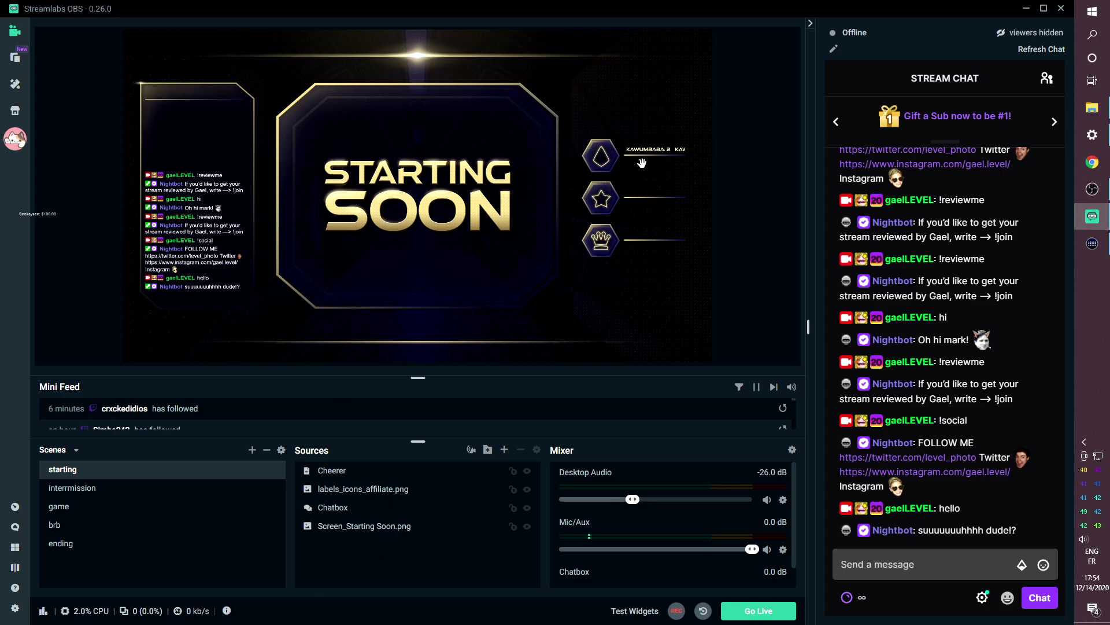
- Duplicate the Cheerer label and place the copy above the line beside the star icon, about 517 px from the canvas's top edge
{"action": "left_click", "coordinate": [340, 473]}
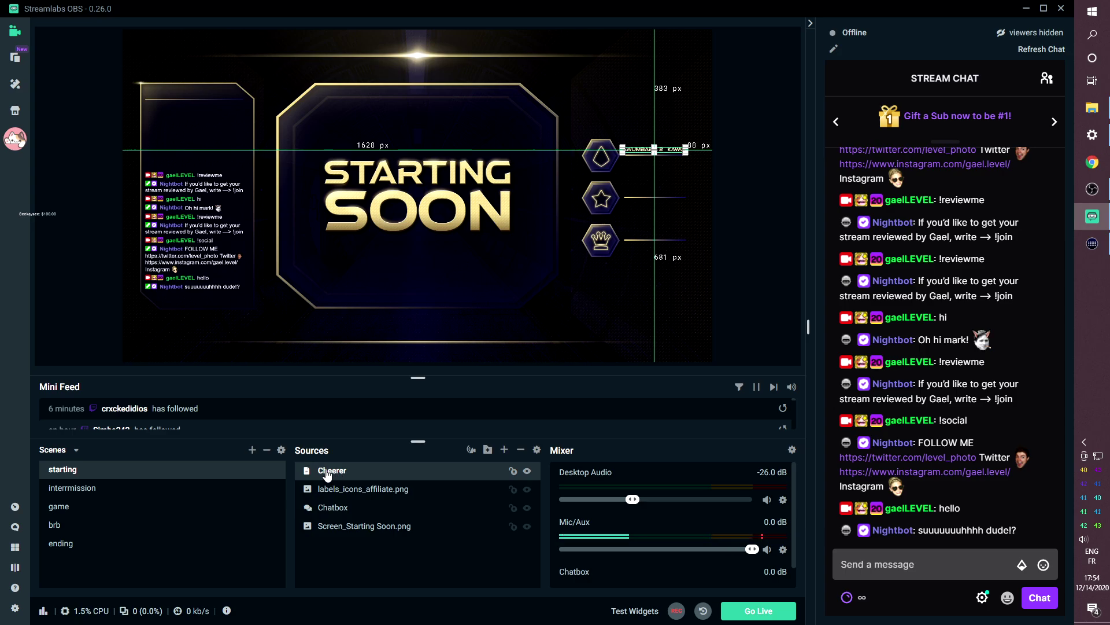
{"action": "right_click", "coordinate": [326, 471]}
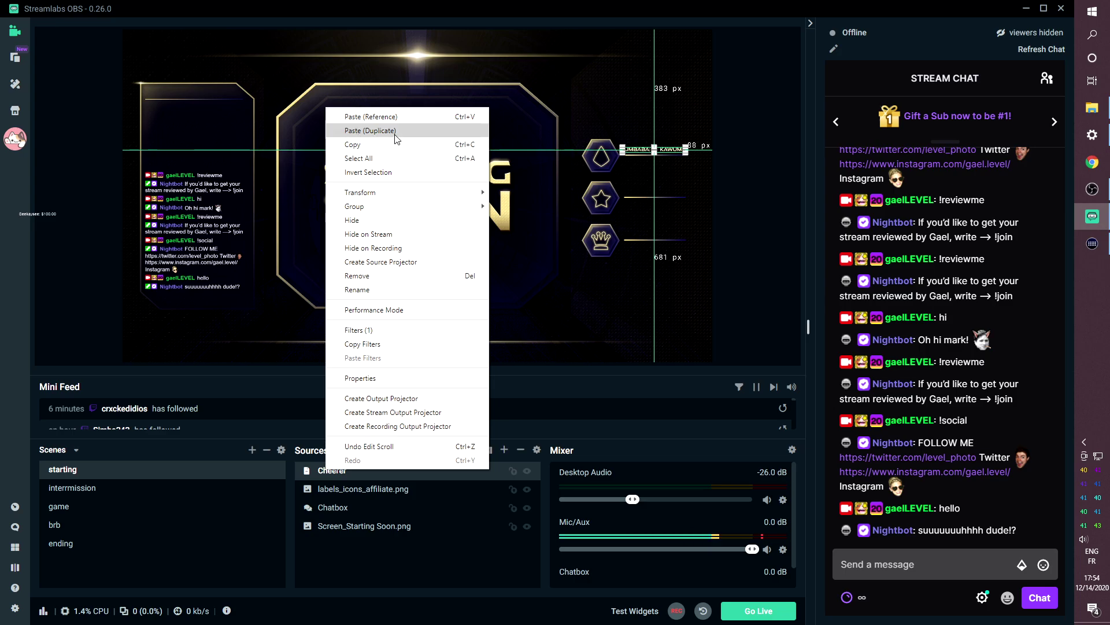
{"action": "right_click", "coordinate": [337, 471]}
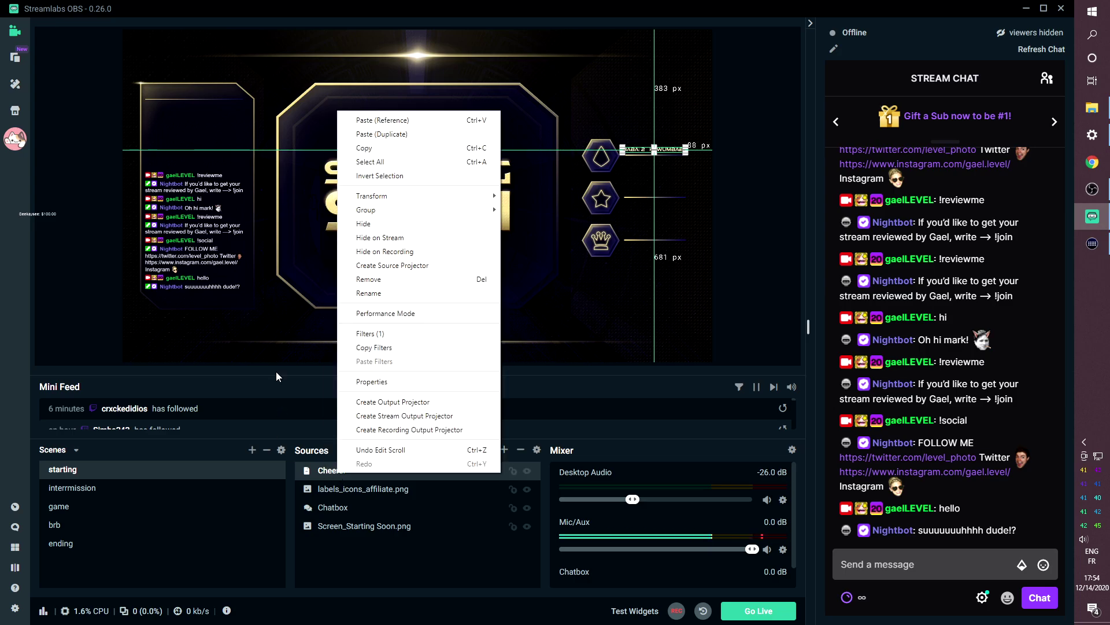
{"action": "left_click", "coordinate": [371, 147]}
{"action": "right_click", "coordinate": [341, 475]}
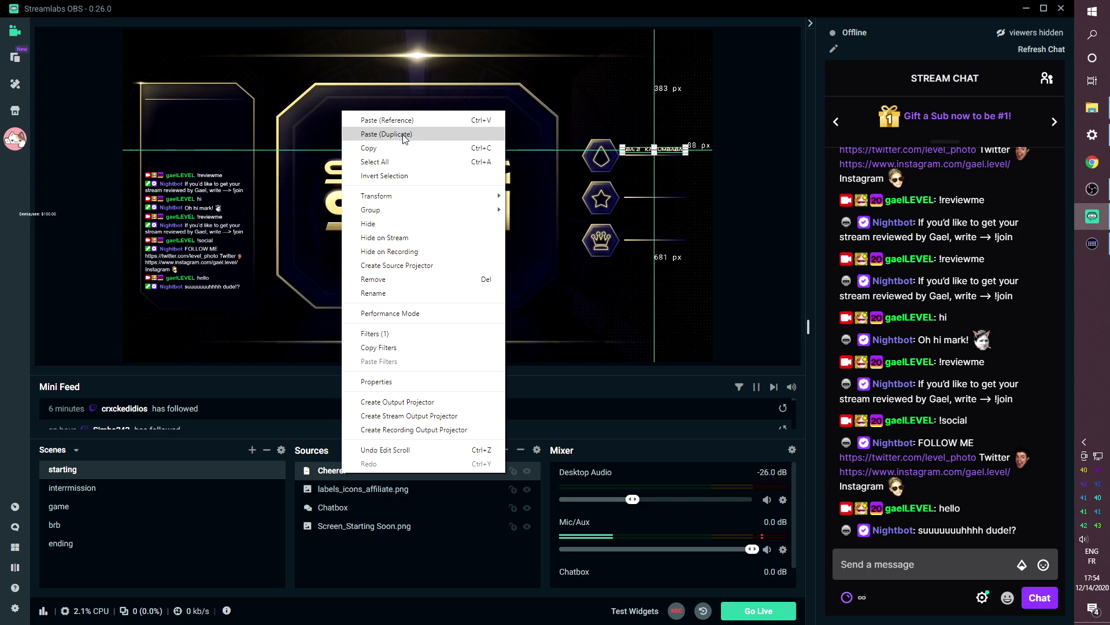
{"action": "left_click", "coordinate": [386, 134]}
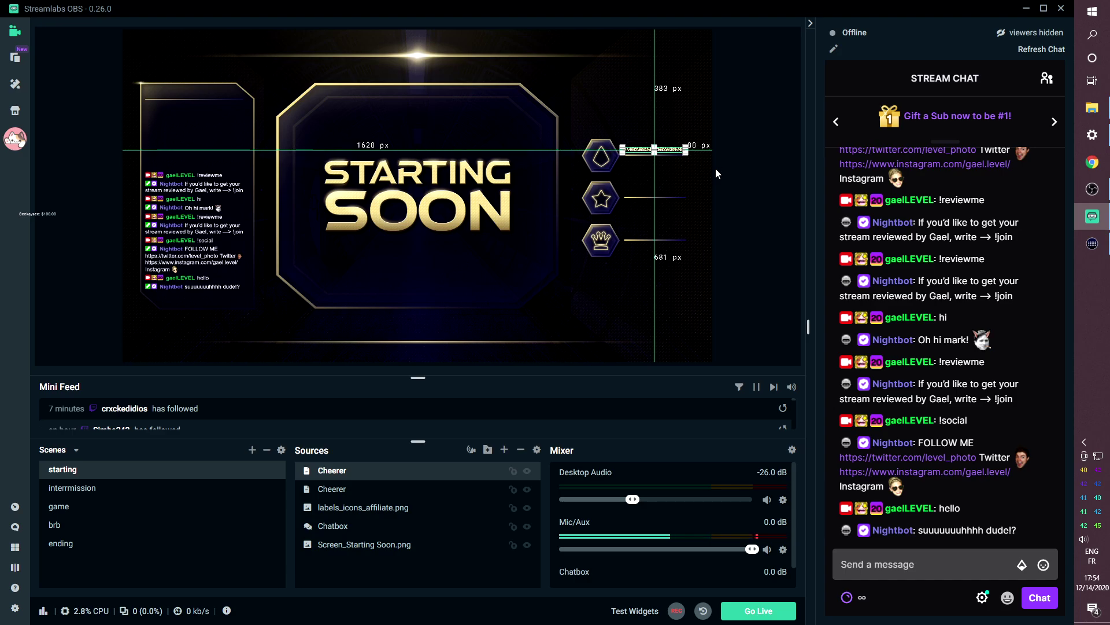
{"action": "left_click_drag", "start_coordinate": [643, 151], "coordinate": [643, 192]}
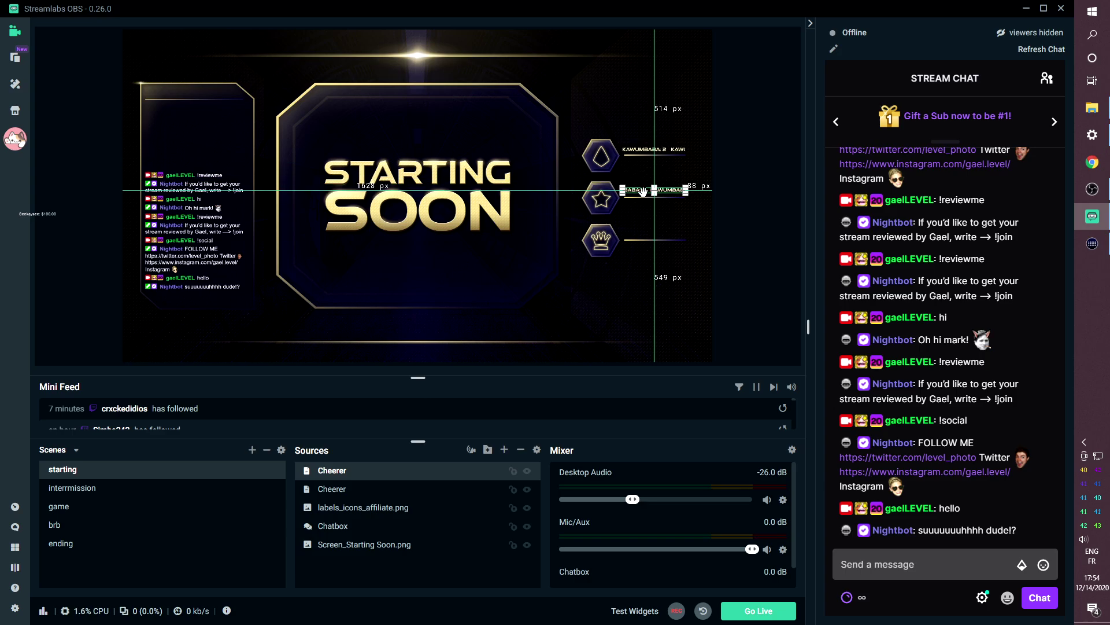
{"action": "left_click_drag", "start_coordinate": [643, 189], "coordinate": [642, 190]}
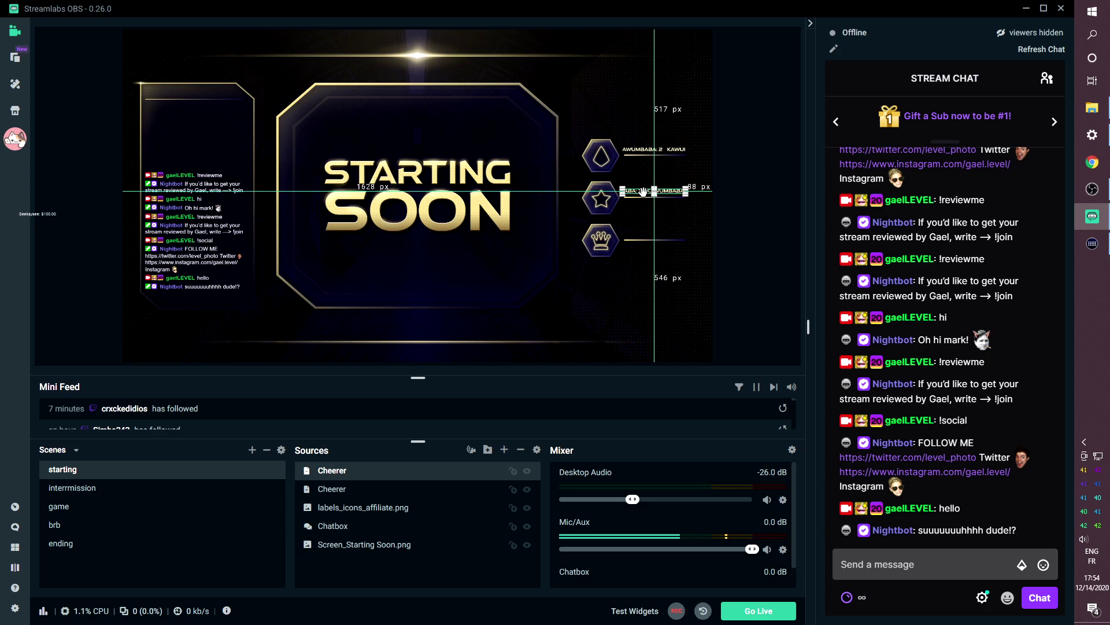
- Set the label type of the copy beside the star icon to Most Recent Subscriber and keep the settings
{"action": "double_click", "coordinate": [331, 469]}
{"action": "left_click_drag", "start_coordinate": [551, 86], "coordinate": [363, 61]}
{"action": "left_click", "coordinate": [327, 206]}
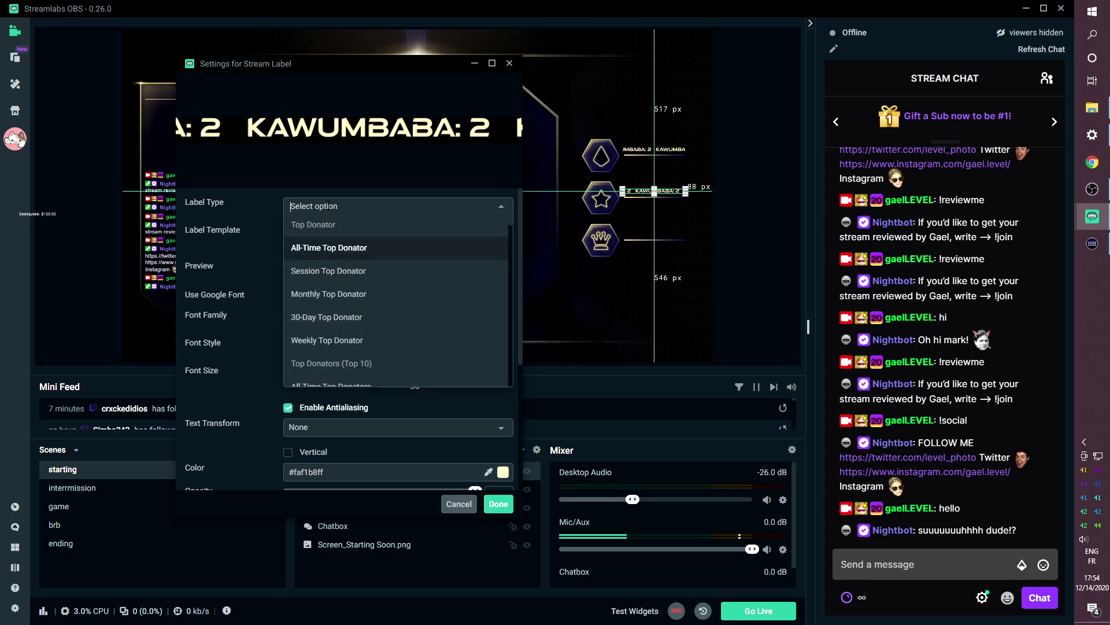
{"action": "type", "text": "recent sub"}
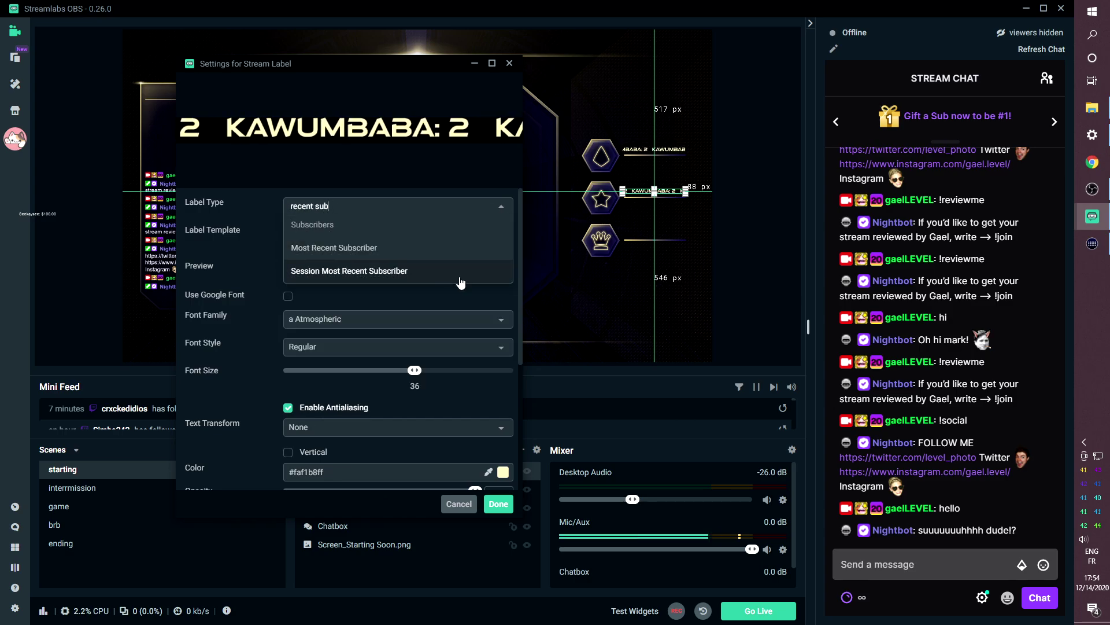
{"action": "left_click", "coordinate": [411, 249]}
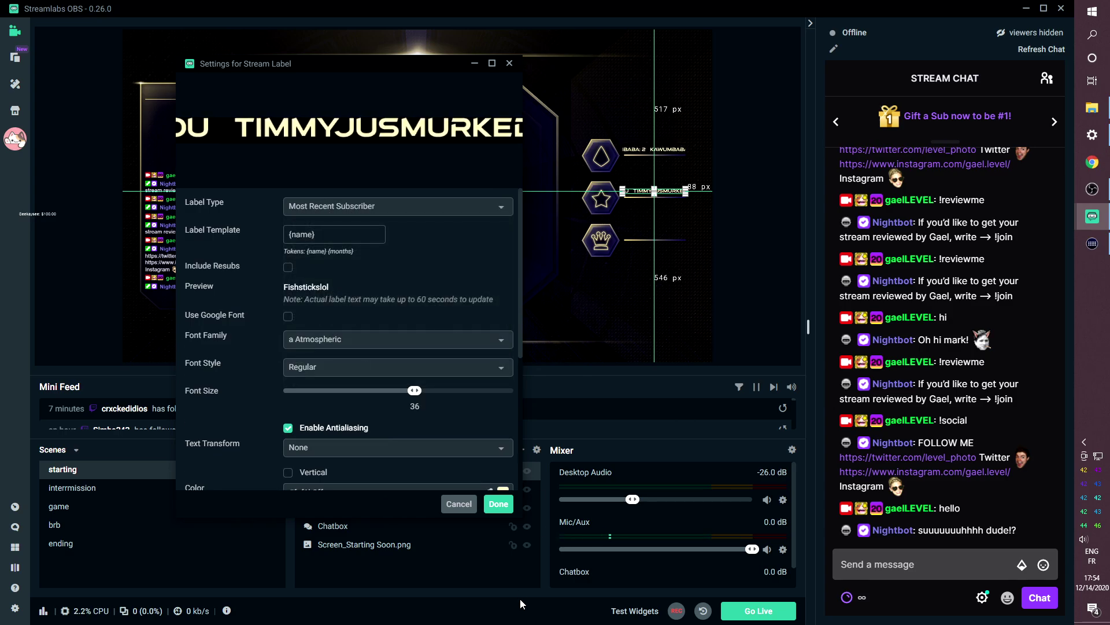
{"action": "left_click", "coordinate": [498, 503]}
- Paste another duplicate of the Cheerer label and place it beside the crown icon, about 657 px from the canvas's top edge
{"action": "right_click", "coordinate": [340, 477]}
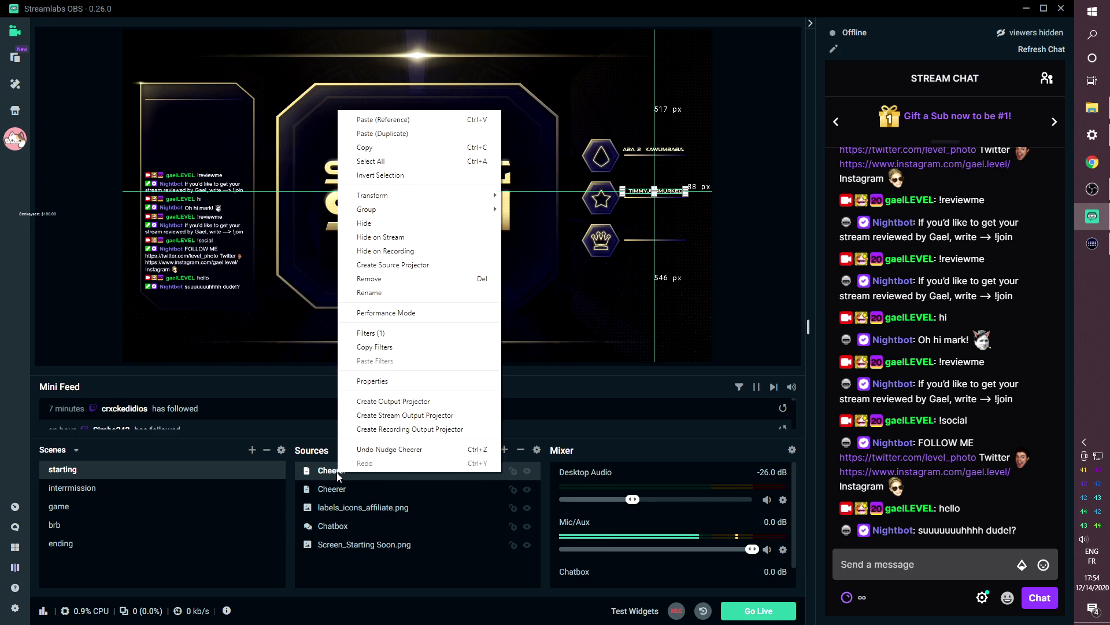
{"action": "left_click", "coordinate": [364, 134]}
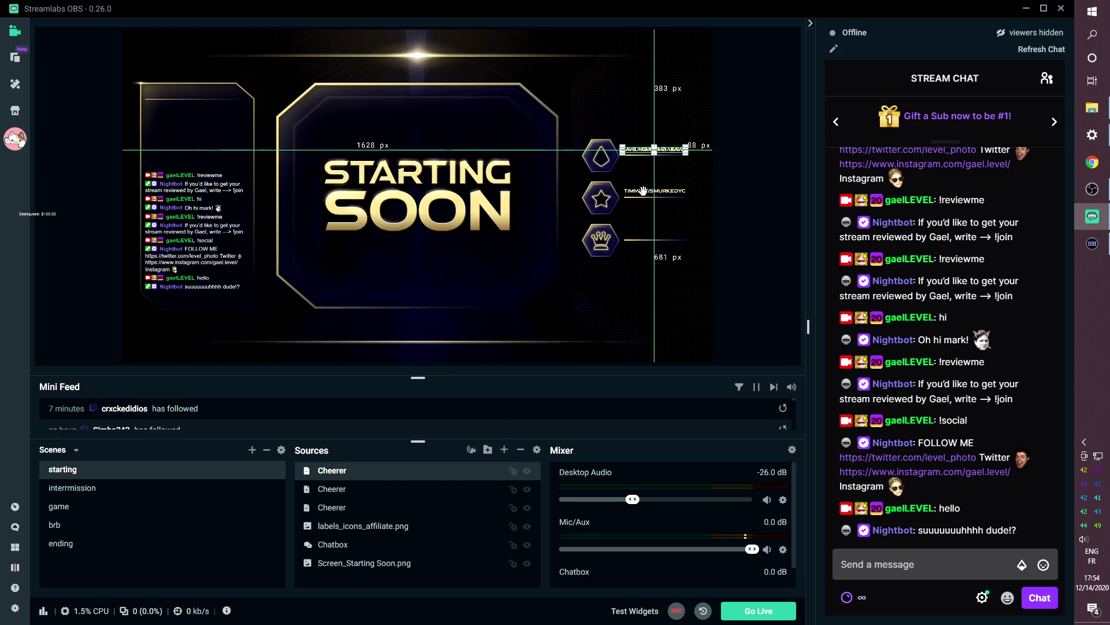
{"action": "left_click_drag", "start_coordinate": [660, 150], "coordinate": [652, 243]}
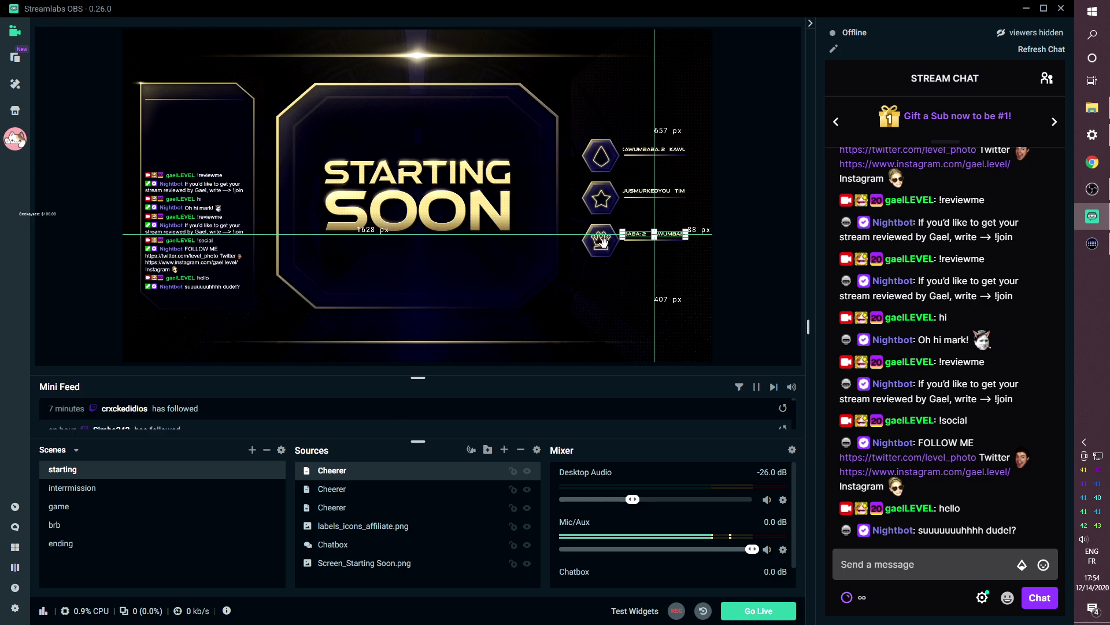
- Set the label type of the copy beside the crown icon to All-Time Top Donator and keep the settings
{"action": "double_click", "coordinate": [338, 476]}
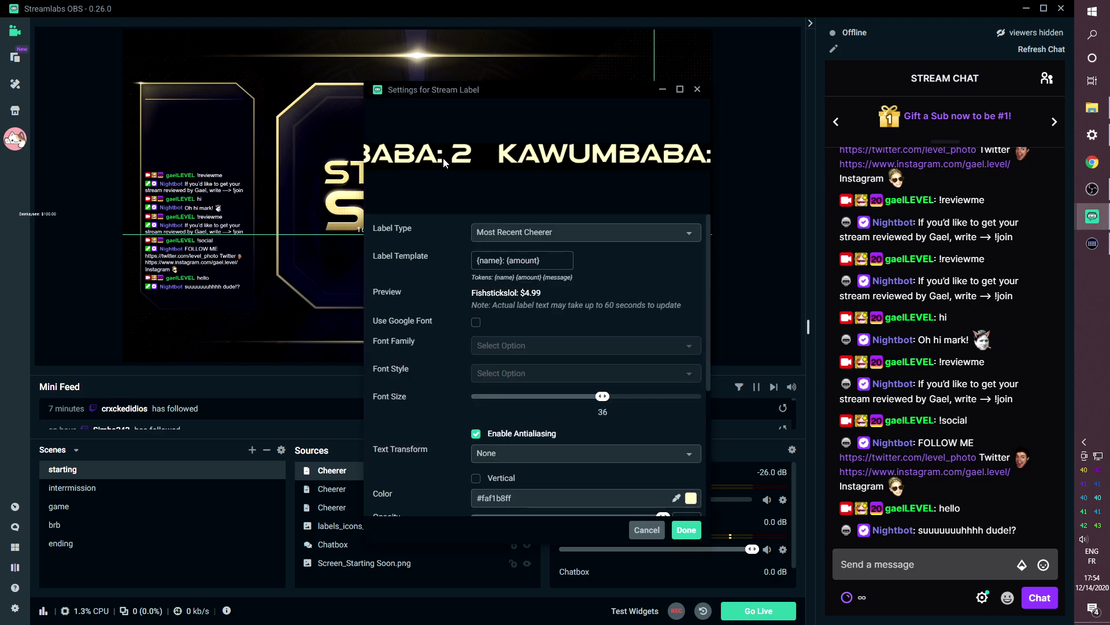
{"action": "left_click", "coordinate": [560, 232]}
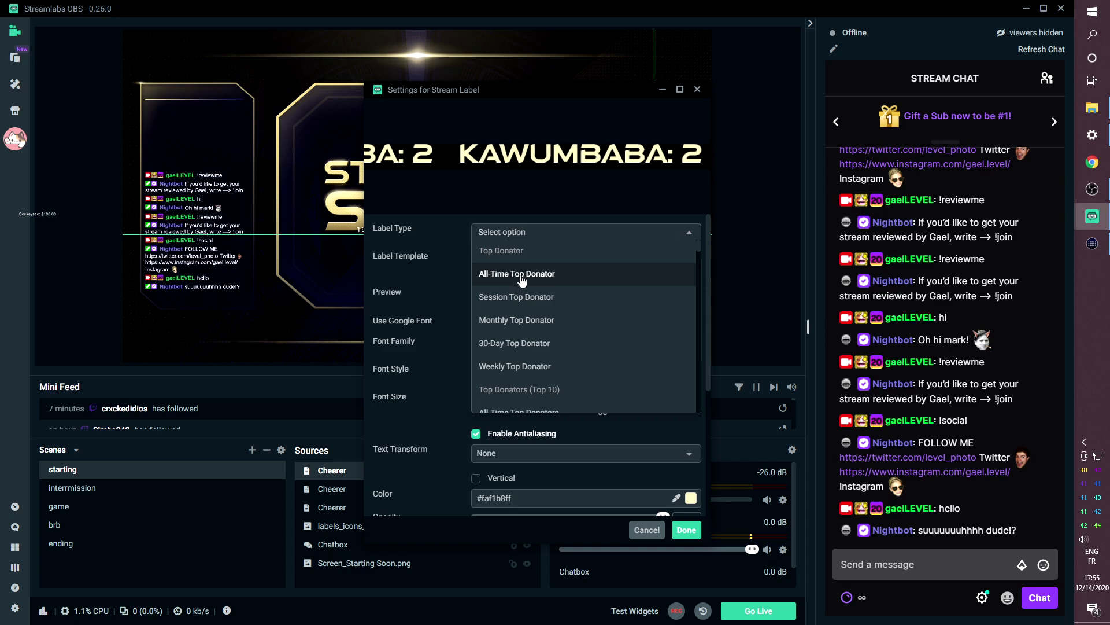
{"action": "left_click", "coordinate": [578, 273]}
{"action": "left_click", "coordinate": [688, 528]}
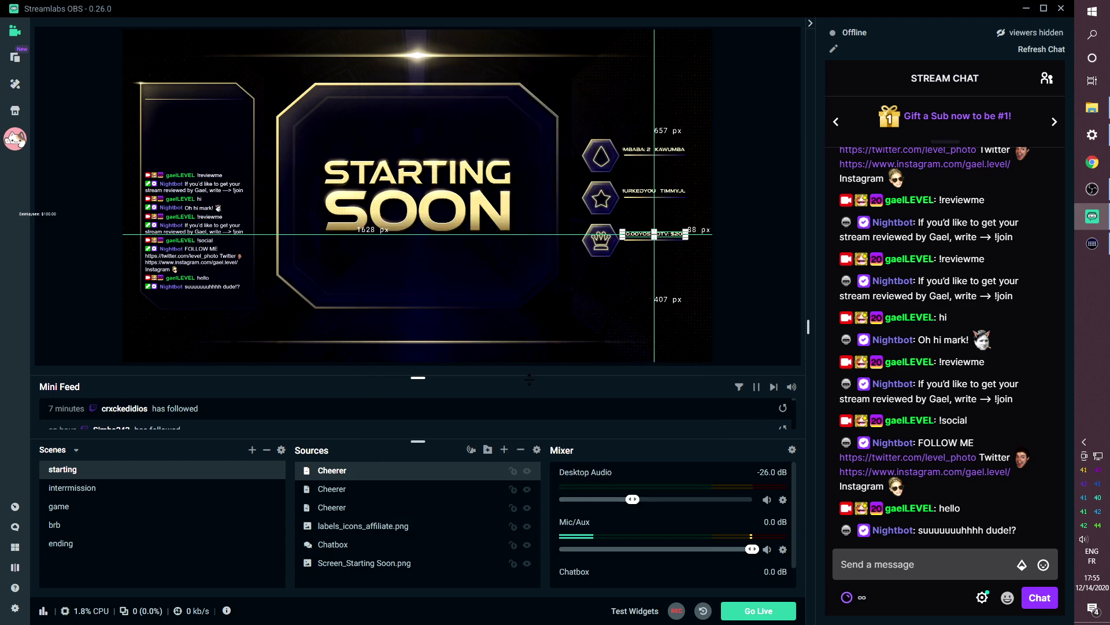
{"action": "left_click", "coordinate": [315, 507]}
{"action": "right_click", "coordinate": [333, 495]}
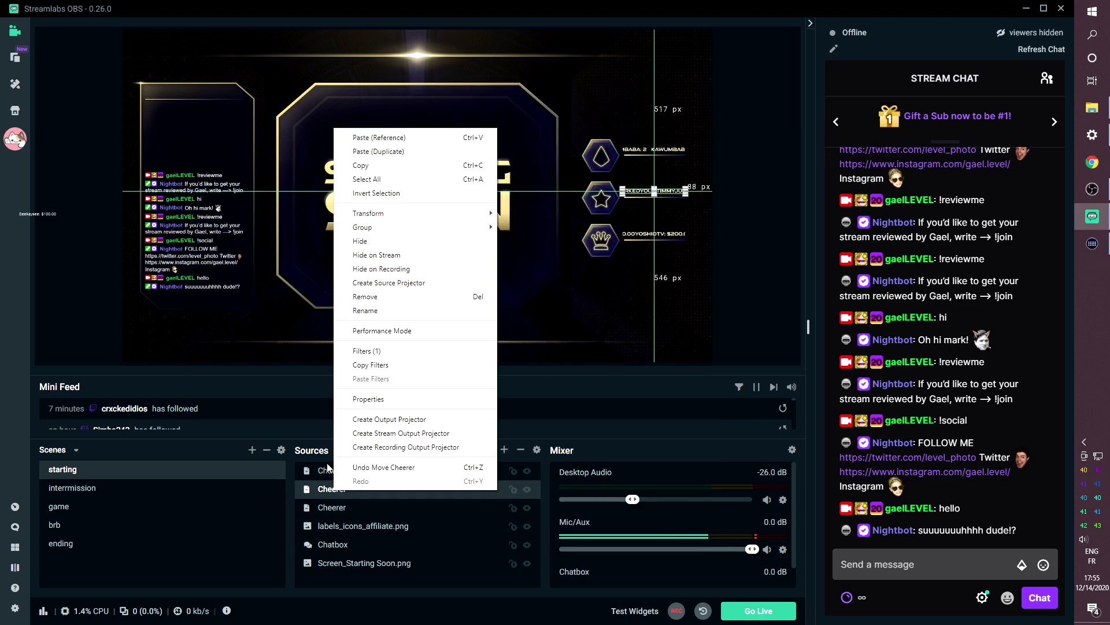
{"action": "key", "text": "Escape"}
{"action": "left_click", "coordinate": [323, 480]}
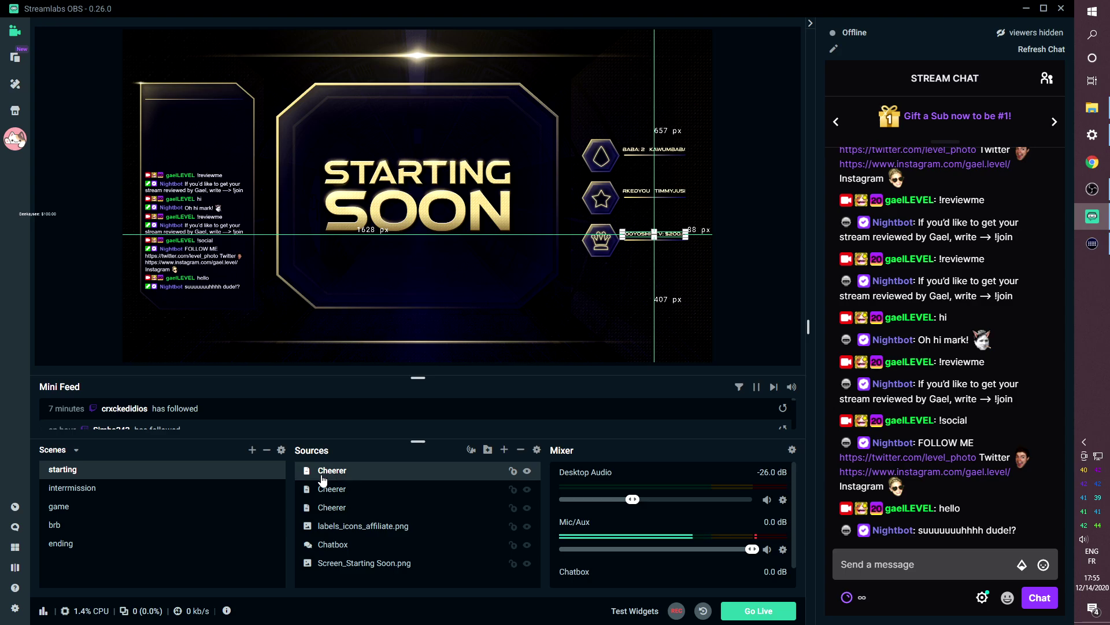
{"action": "left_click", "coordinate": [70, 280]}
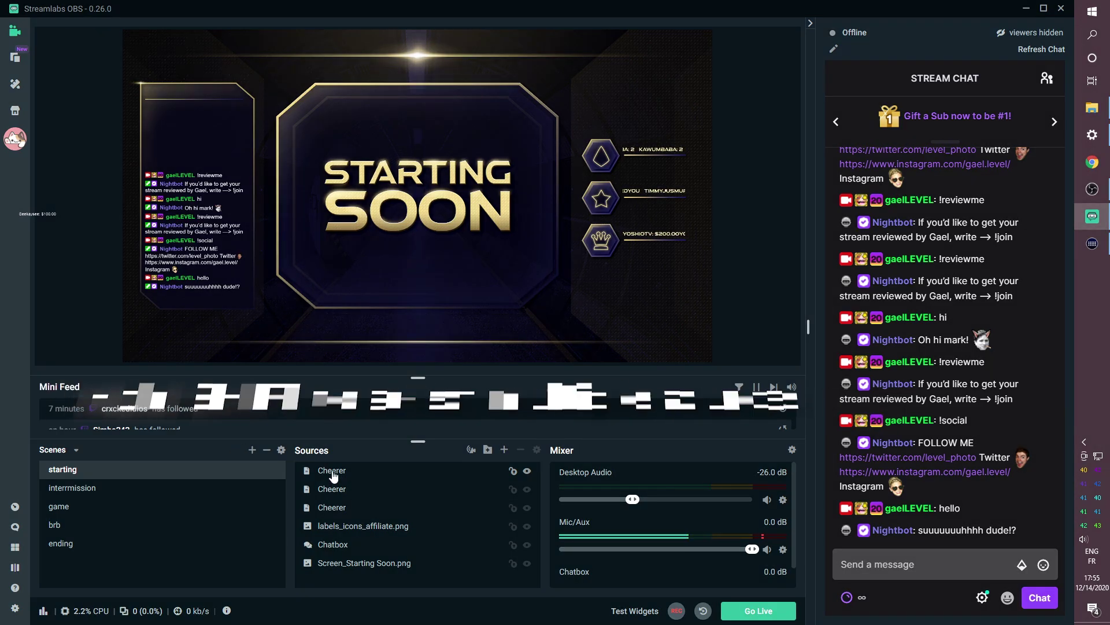
- Group the three Cheerer sources of the starting scene into a folder named labels
{"action": "left_click", "coordinate": [333, 470]}
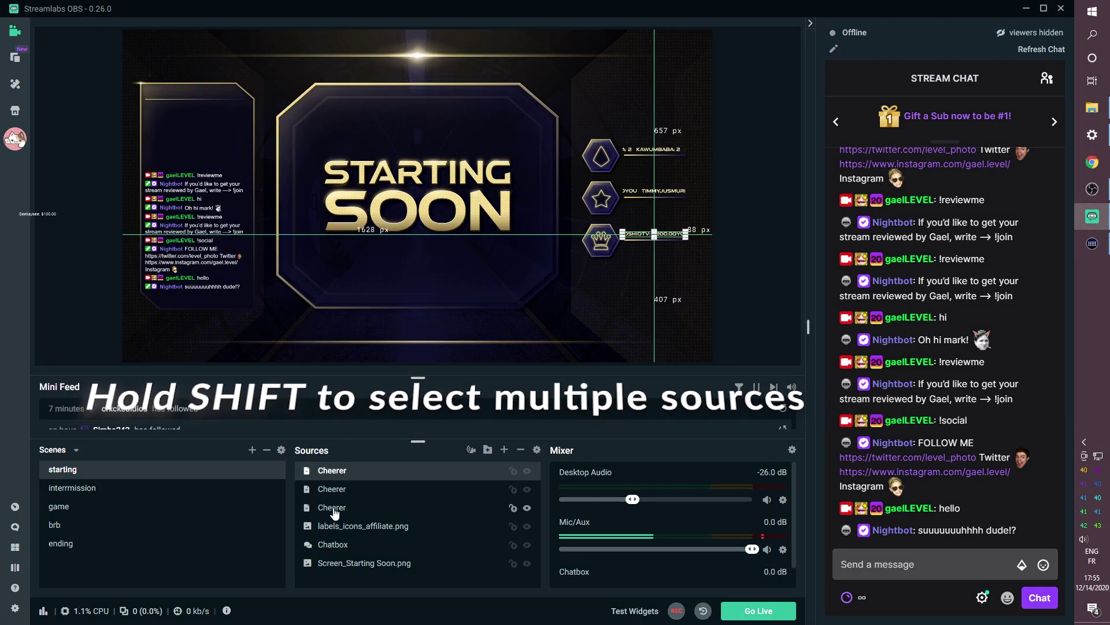
{"action": "left_click", "coordinate": [333, 509], "text": "shift"}
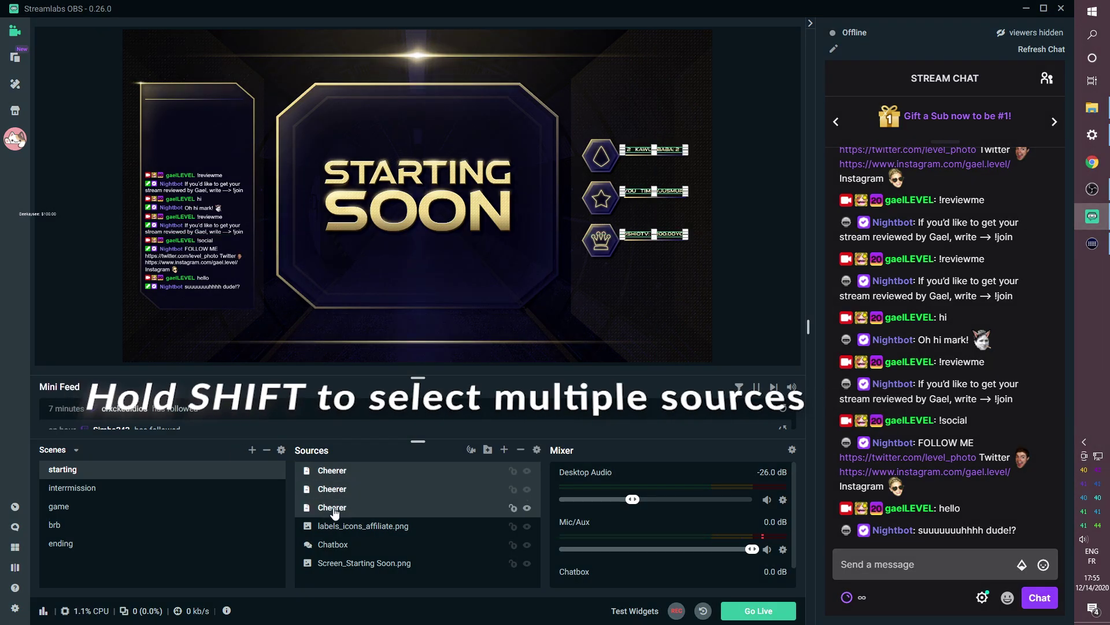
{"action": "left_click", "coordinate": [488, 450]}
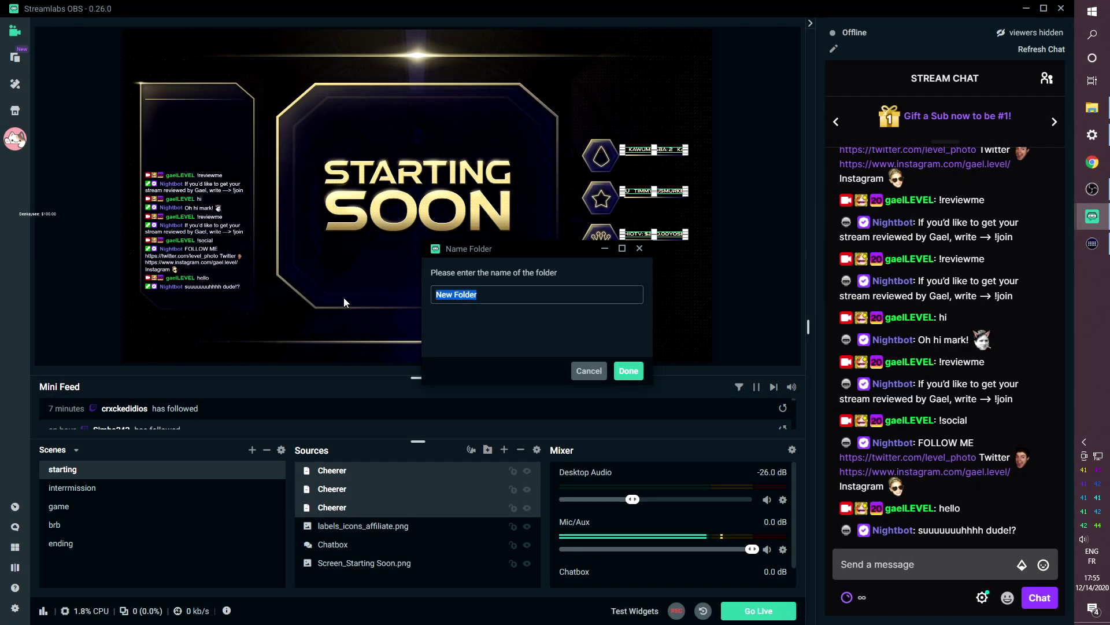
{"action": "type", "text": "labels"}
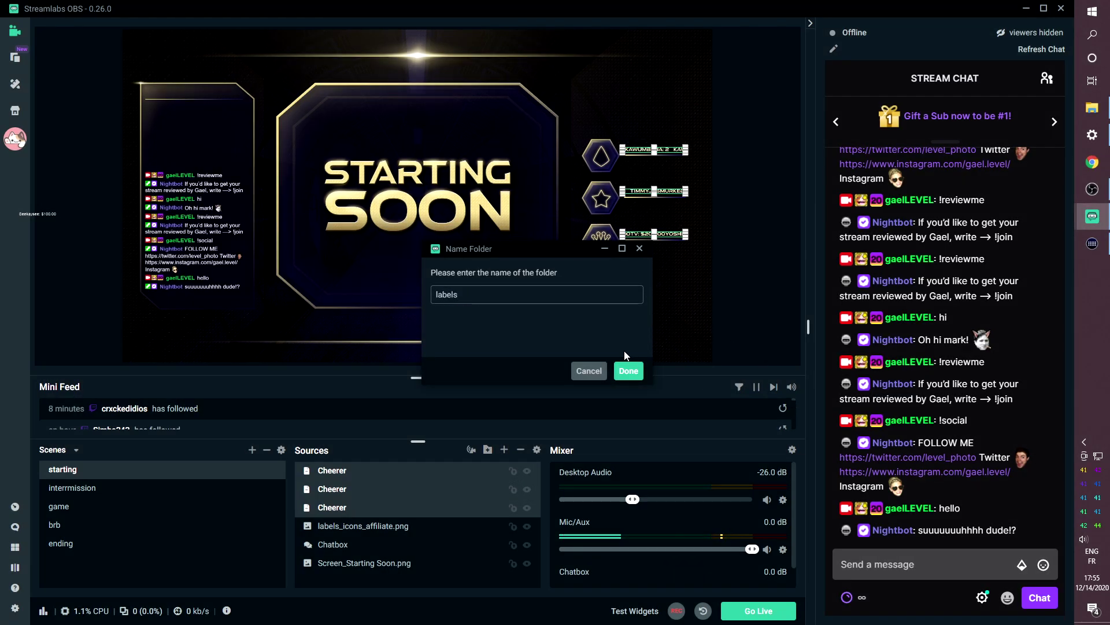
{"action": "left_click", "coordinate": [627, 370]}
- Copy the labels folder, paste it as a reference into the interrmission scene, and lower the labels to line up with that scene's icons
{"action": "right_click", "coordinate": [341, 470]}
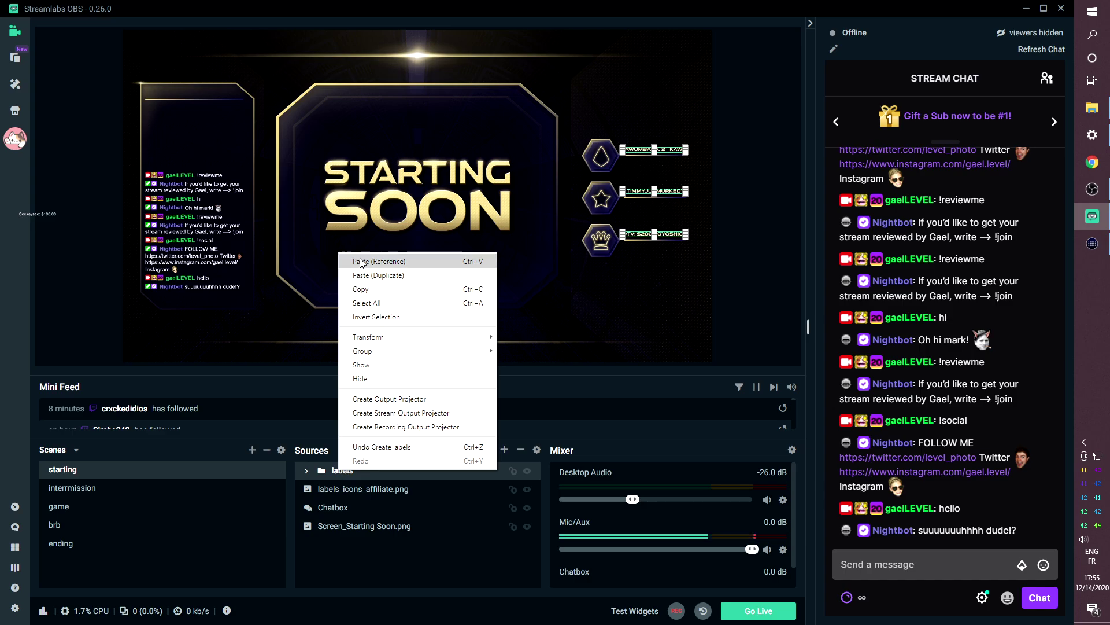
{"action": "left_click", "coordinate": [358, 289]}
{"action": "left_click", "coordinate": [63, 489]}
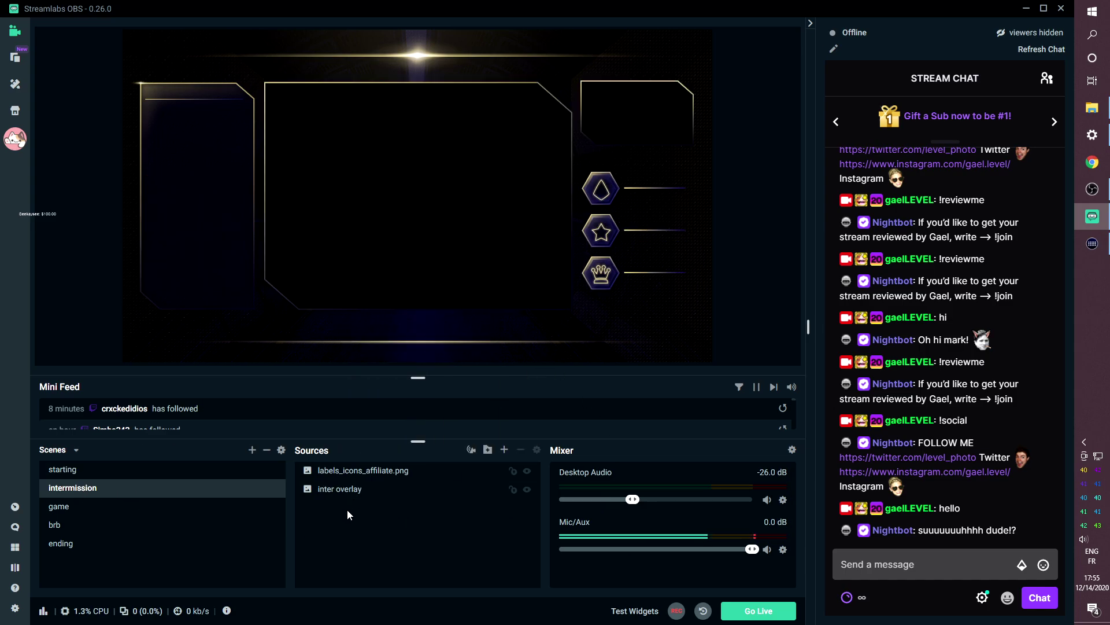
{"action": "right_click", "coordinate": [346, 471]}
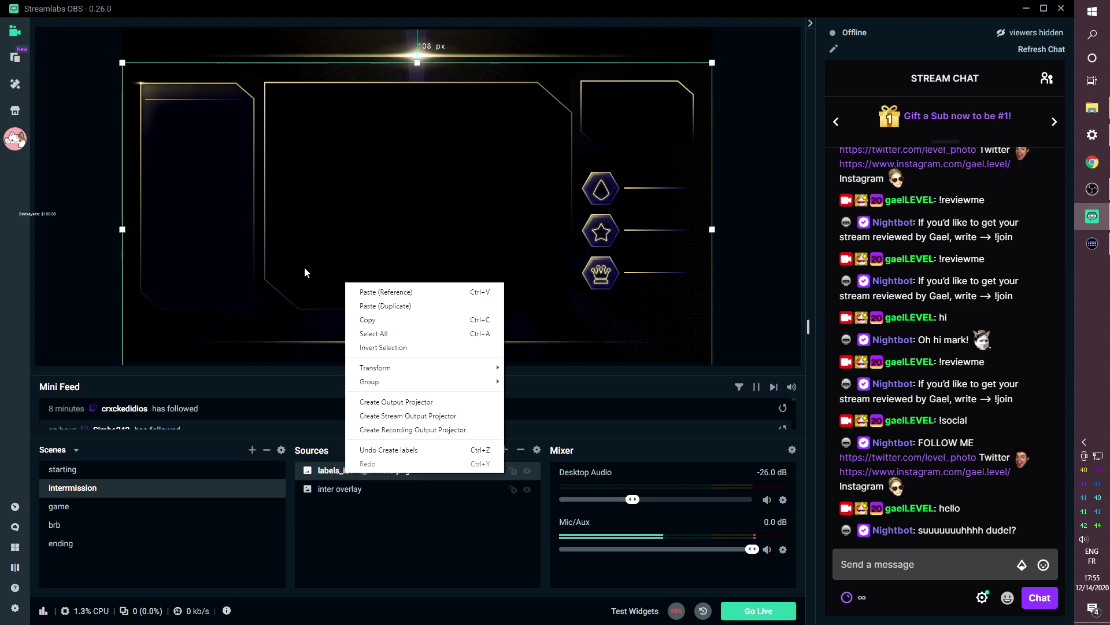
{"action": "left_click", "coordinate": [364, 294]}
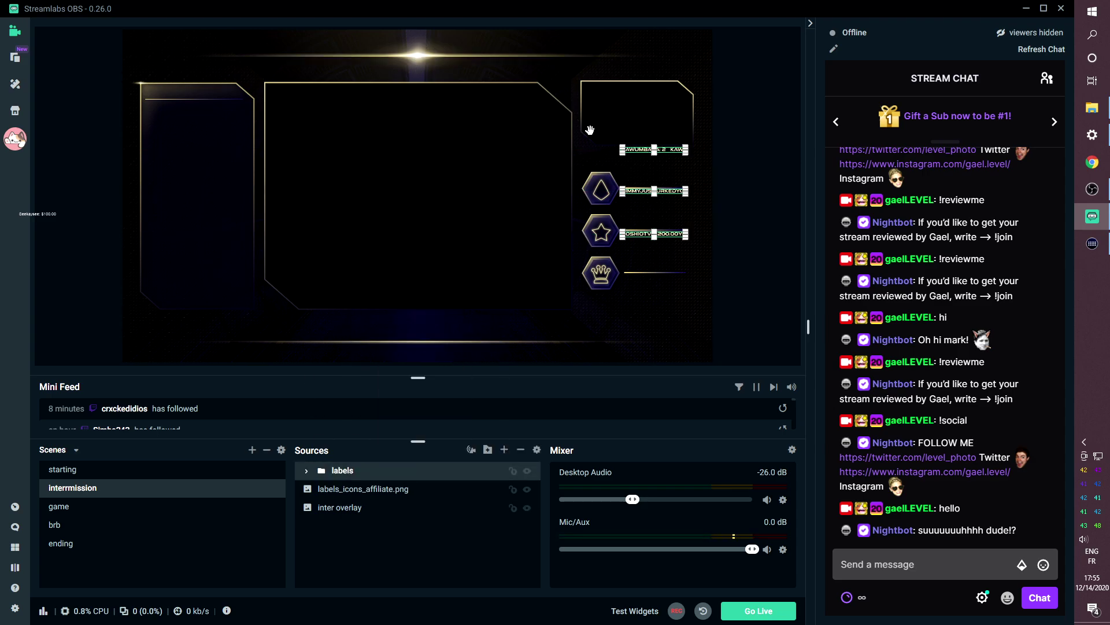
{"action": "left_click_drag", "start_coordinate": [630, 149], "coordinate": [634, 184]}
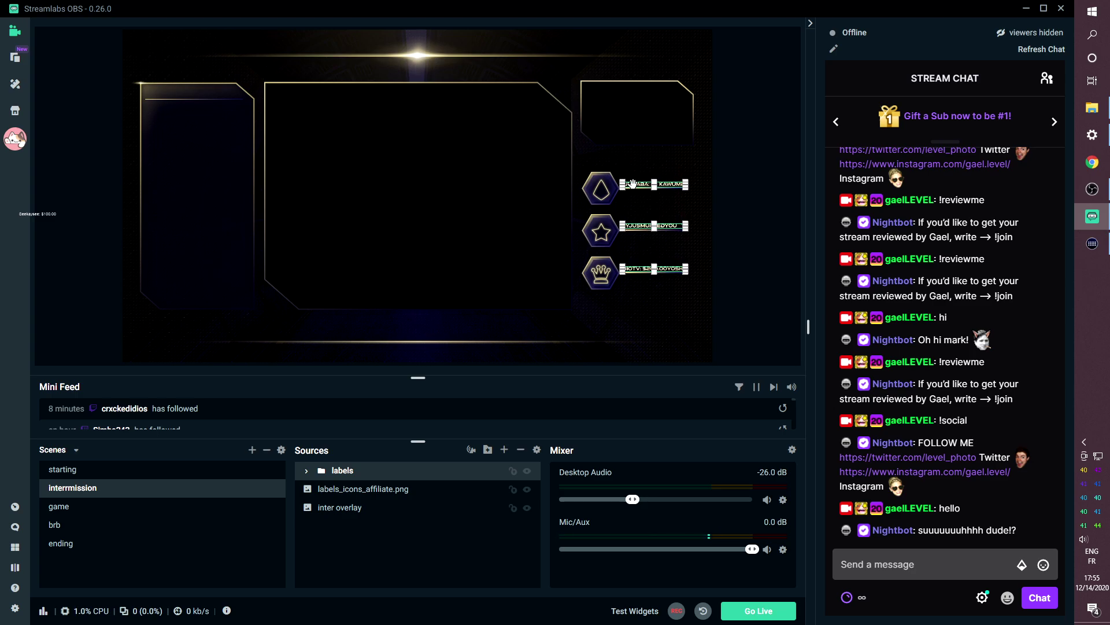
{"action": "left_click", "coordinate": [342, 240]}
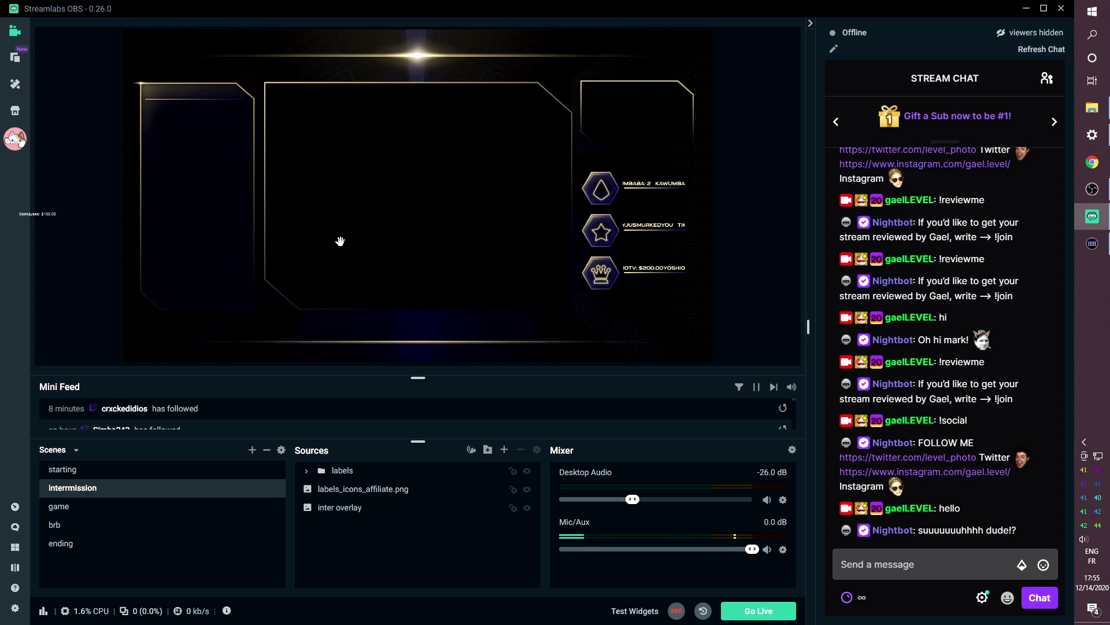
- Paste the copied labels folder as a reference into the game scene and the brb scene
{"action": "left_click", "coordinate": [67, 510]}
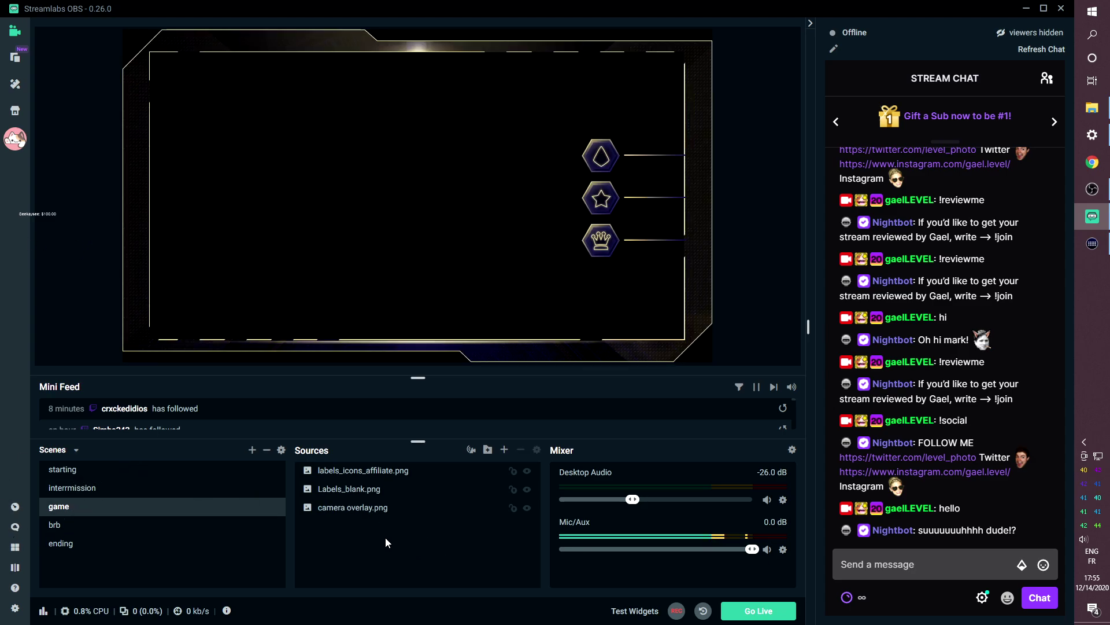
{"action": "right_click", "coordinate": [358, 507]}
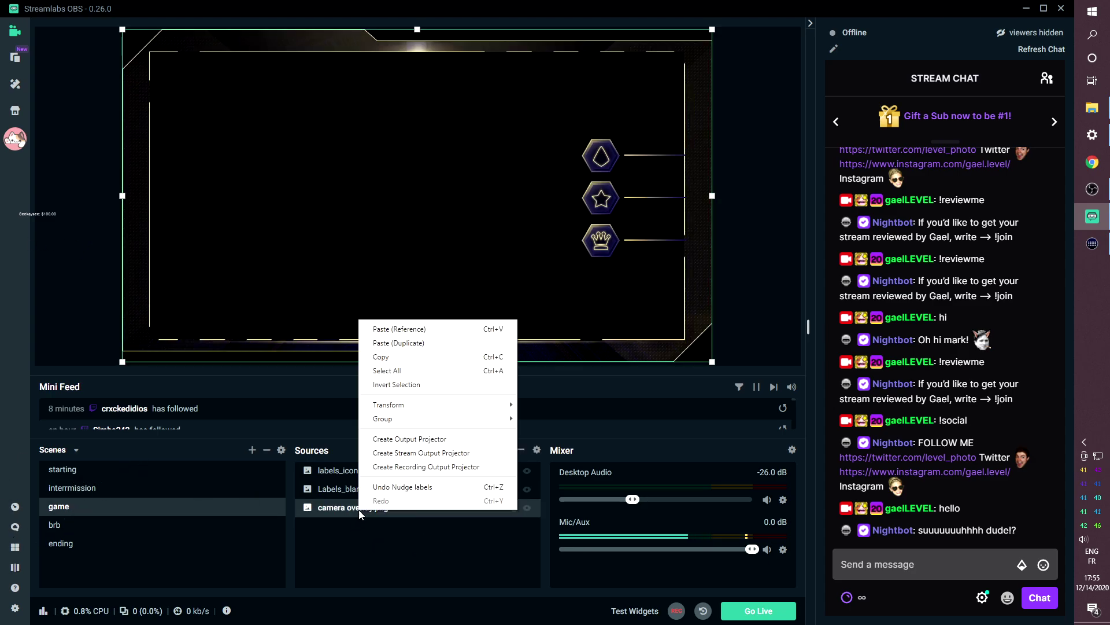
{"action": "left_click", "coordinate": [398, 329]}
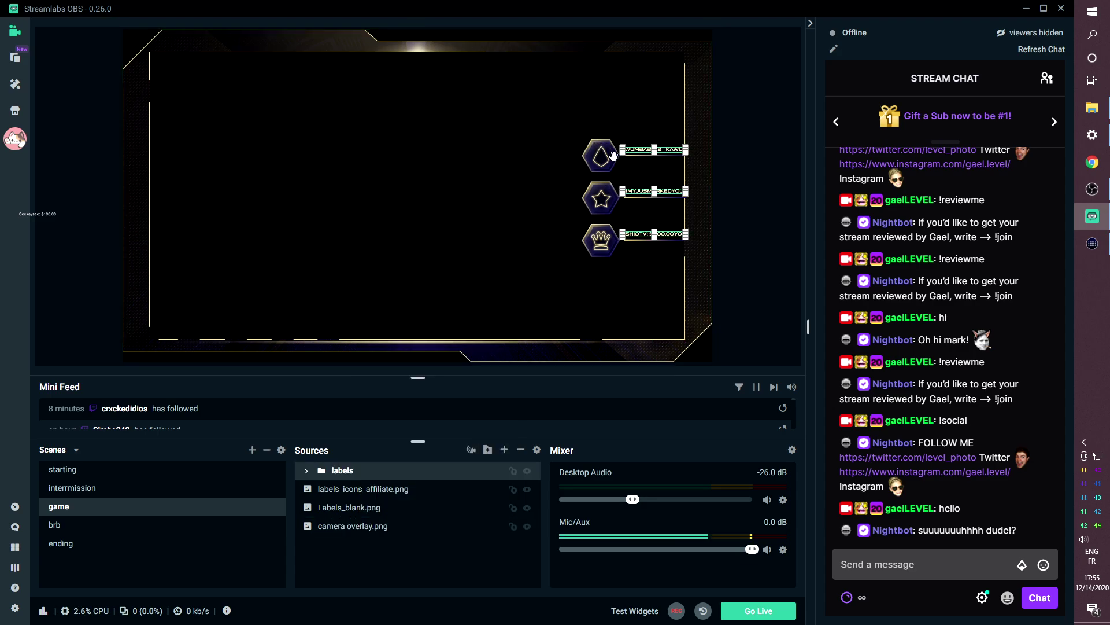
{"action": "left_click", "coordinate": [331, 490]}
{"action": "left_click", "coordinate": [108, 526]}
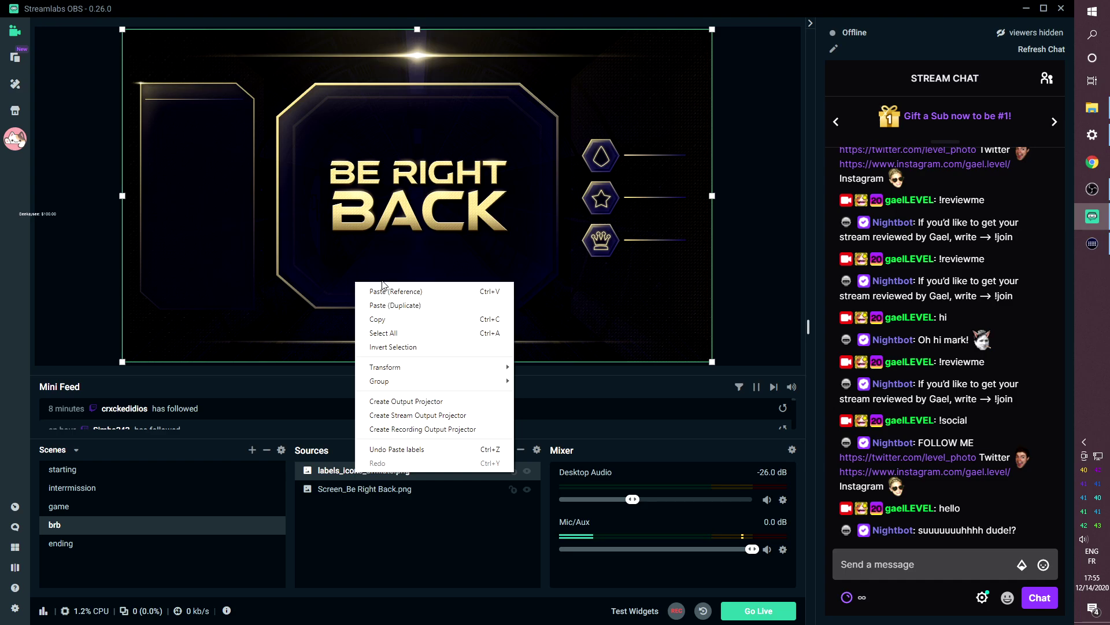
{"action": "left_click", "coordinate": [386, 292]}
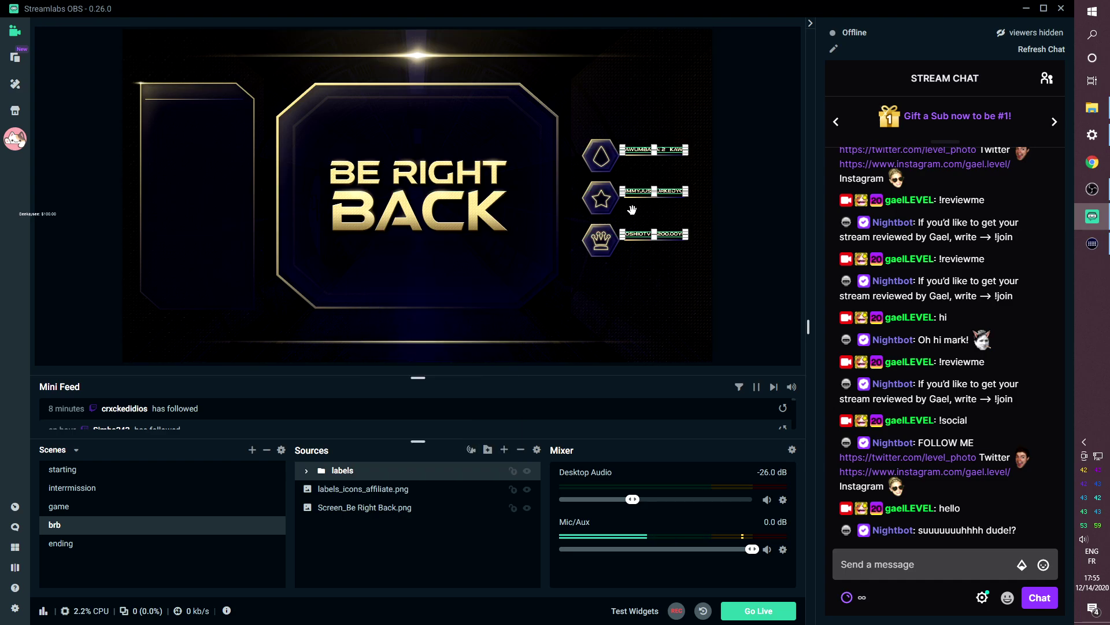
- Paste the copied labels folder as a reference into the ending scene
{"action": "left_click", "coordinate": [86, 543]}
{"action": "right_click", "coordinate": [375, 470]}
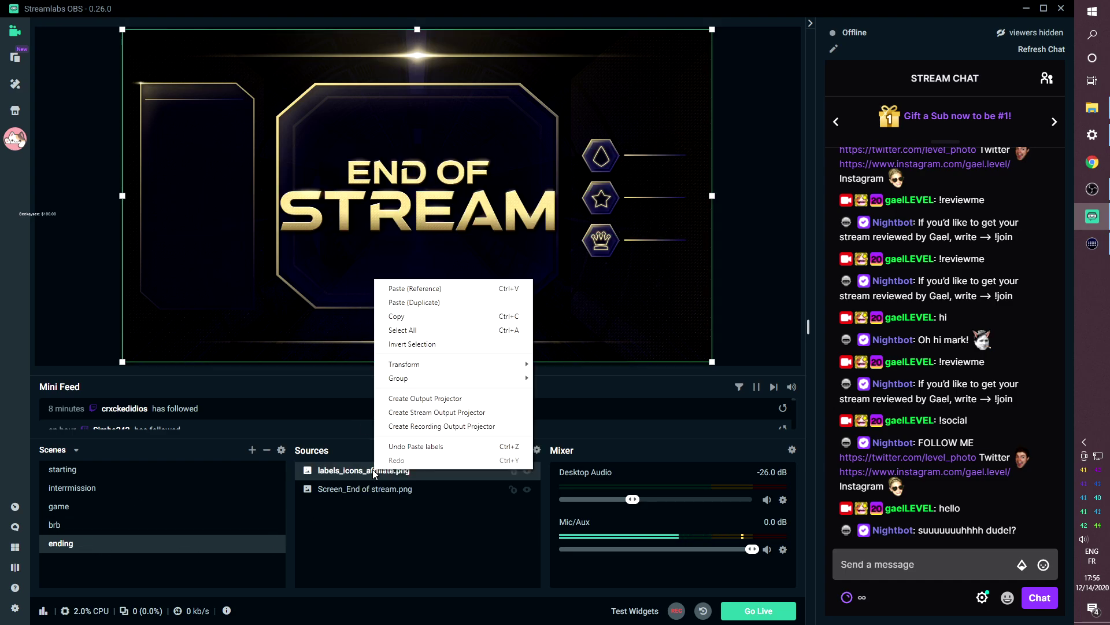
{"action": "left_click", "coordinate": [398, 288]}
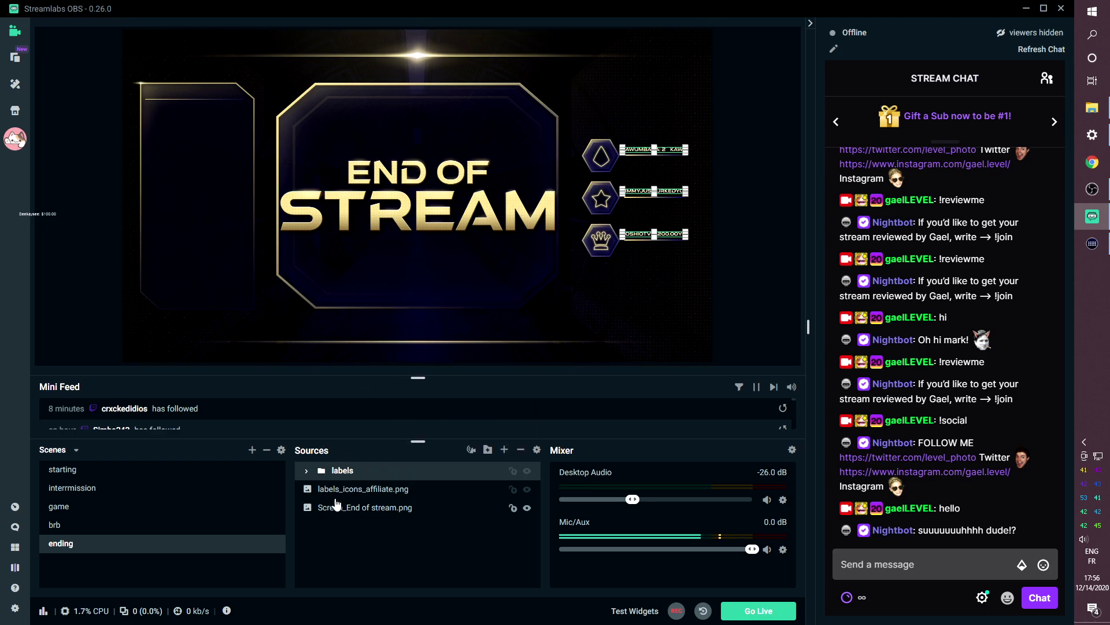
- Copy the Chatbox source from the starting scene and paste it as a reference into the interrmission scene
{"action": "left_click", "coordinate": [88, 471]}
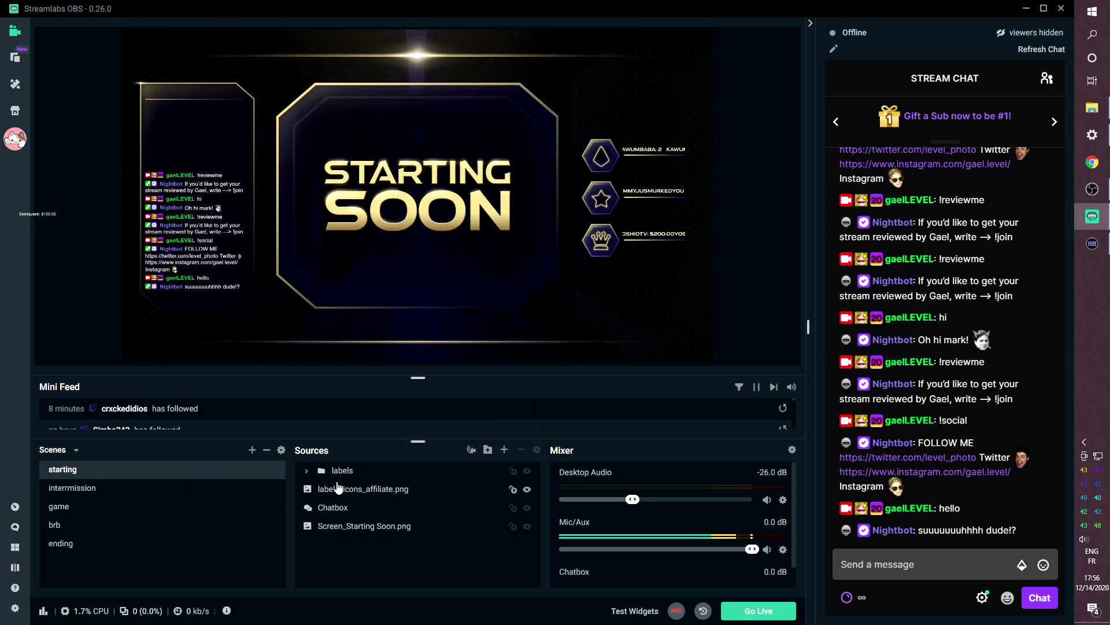
{"action": "left_click", "coordinate": [338, 509]}
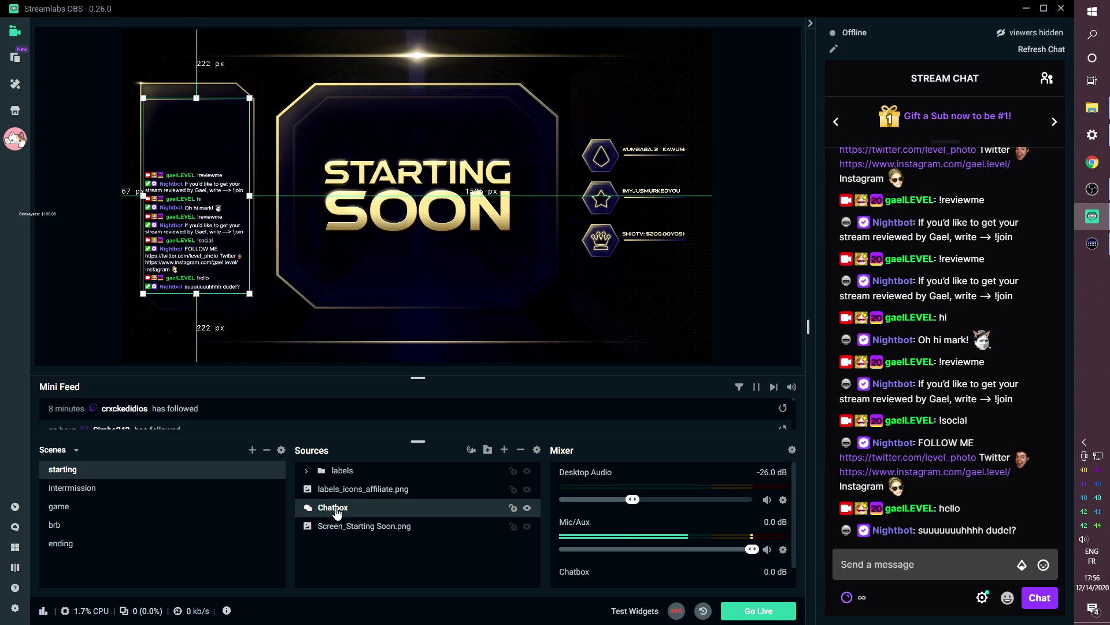
{"action": "right_click", "coordinate": [336, 512]}
{"action": "left_click", "coordinate": [370, 153]}
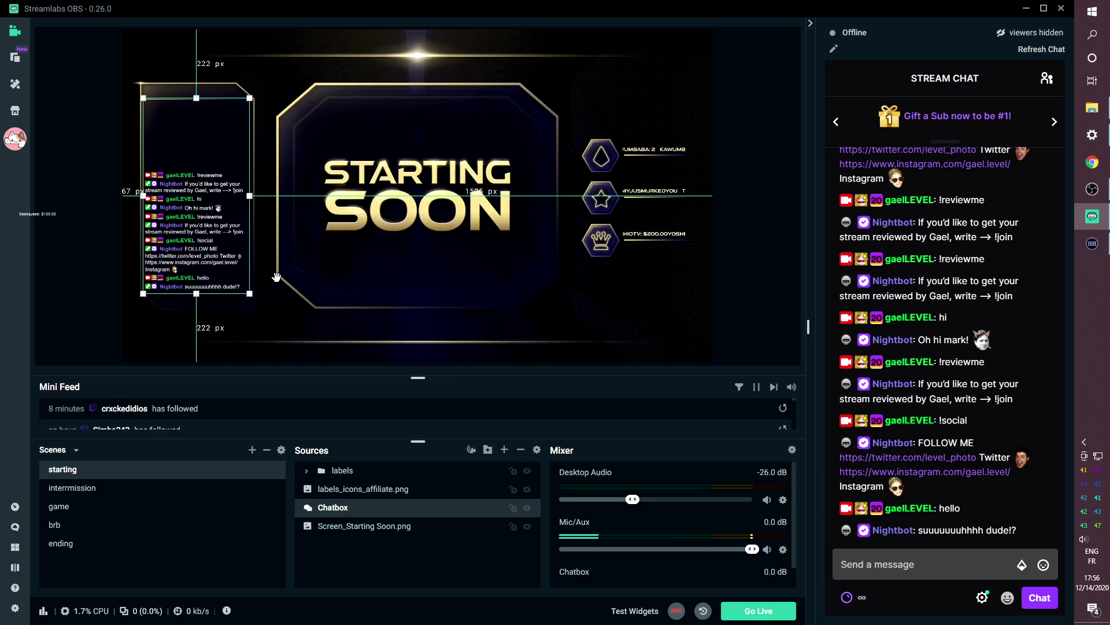
{"action": "left_click", "coordinate": [82, 490]}
{"action": "right_click", "coordinate": [344, 496]}
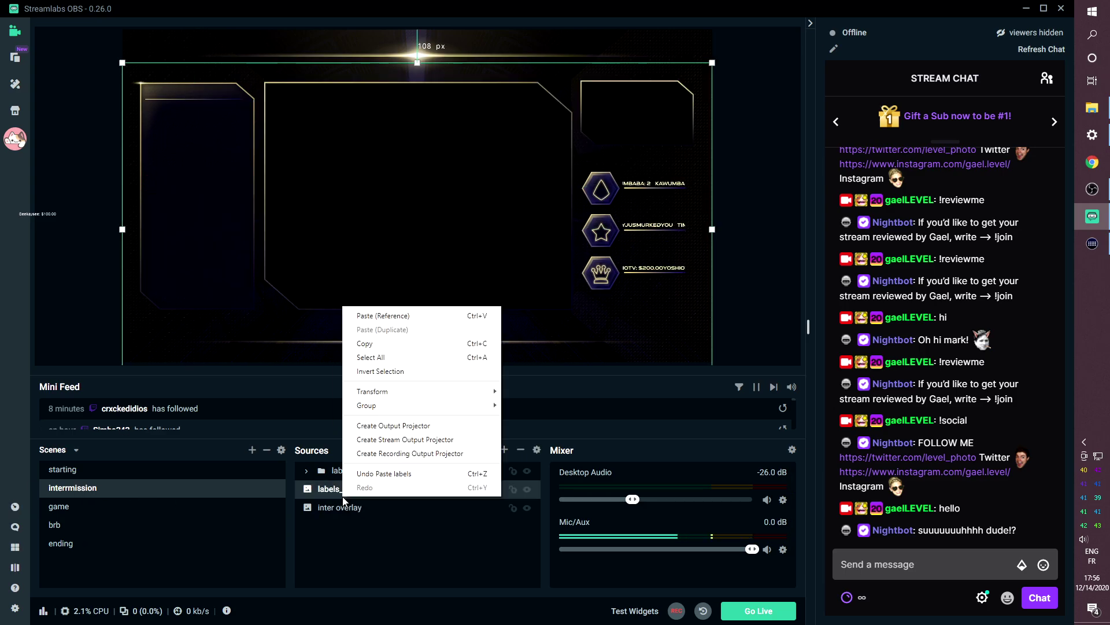
{"action": "left_click", "coordinate": [379, 315]}
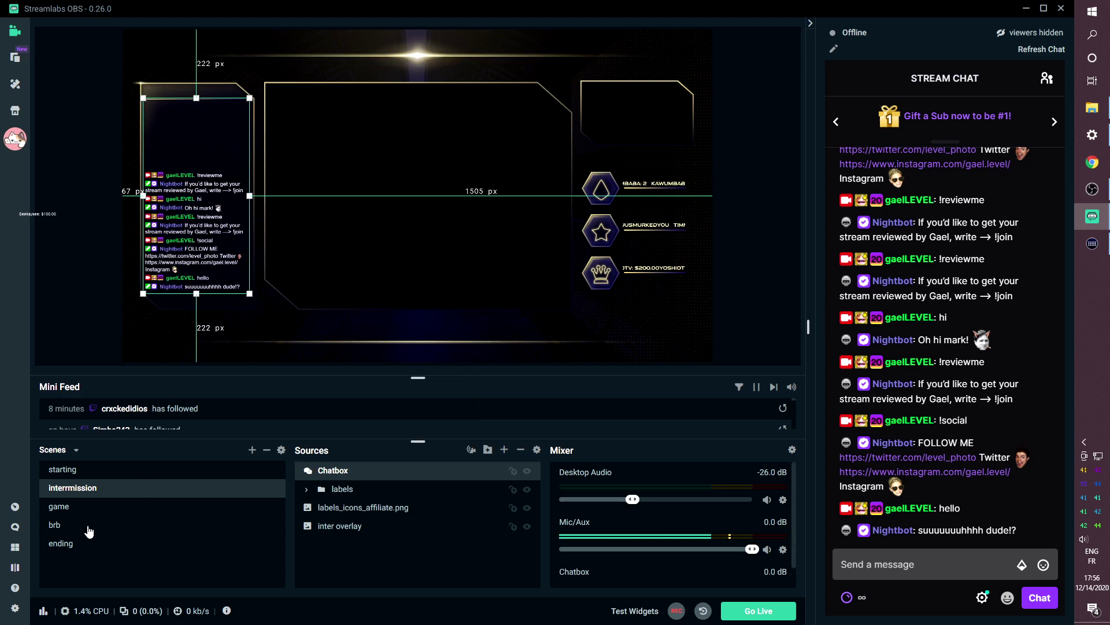
- Paste the copied Chatbox as a reference into the brb scene
{"action": "left_click", "coordinate": [86, 508]}
{"action": "left_click", "coordinate": [95, 525]}
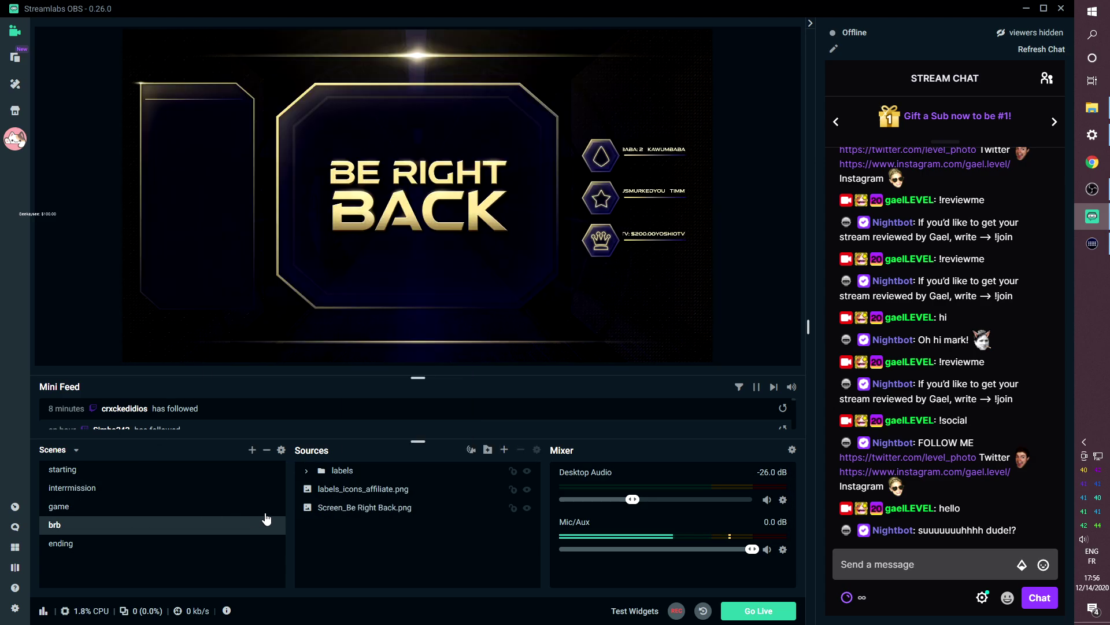
{"action": "right_click", "coordinate": [341, 490]}
{"action": "left_click", "coordinate": [377, 316]}
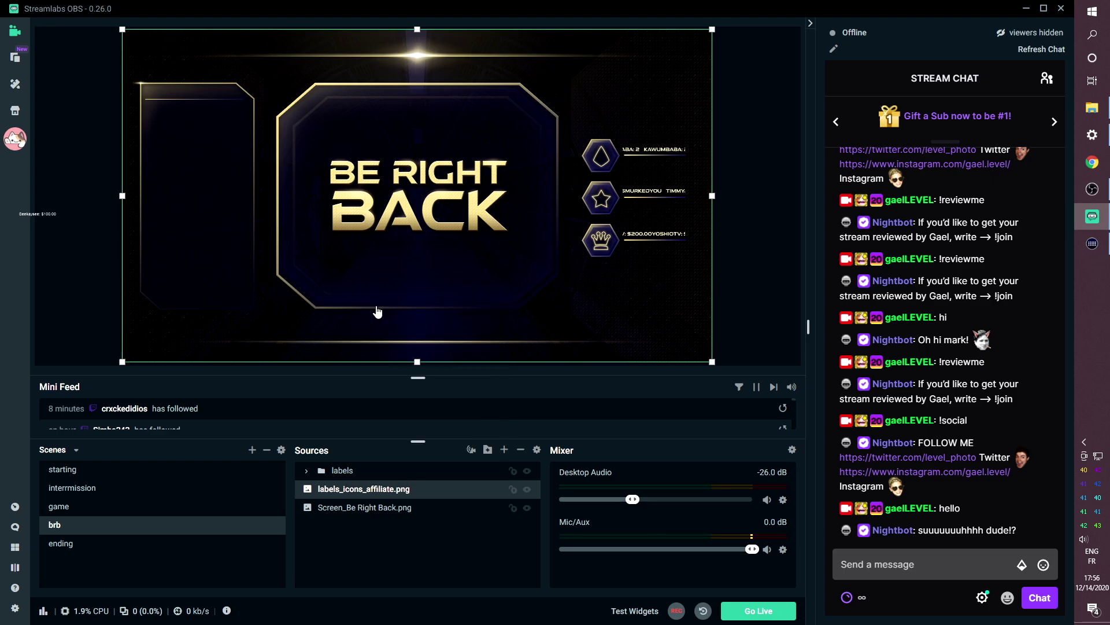
{"action": "left_click", "coordinate": [60, 544]}
{"action": "right_click", "coordinate": [361, 469]}
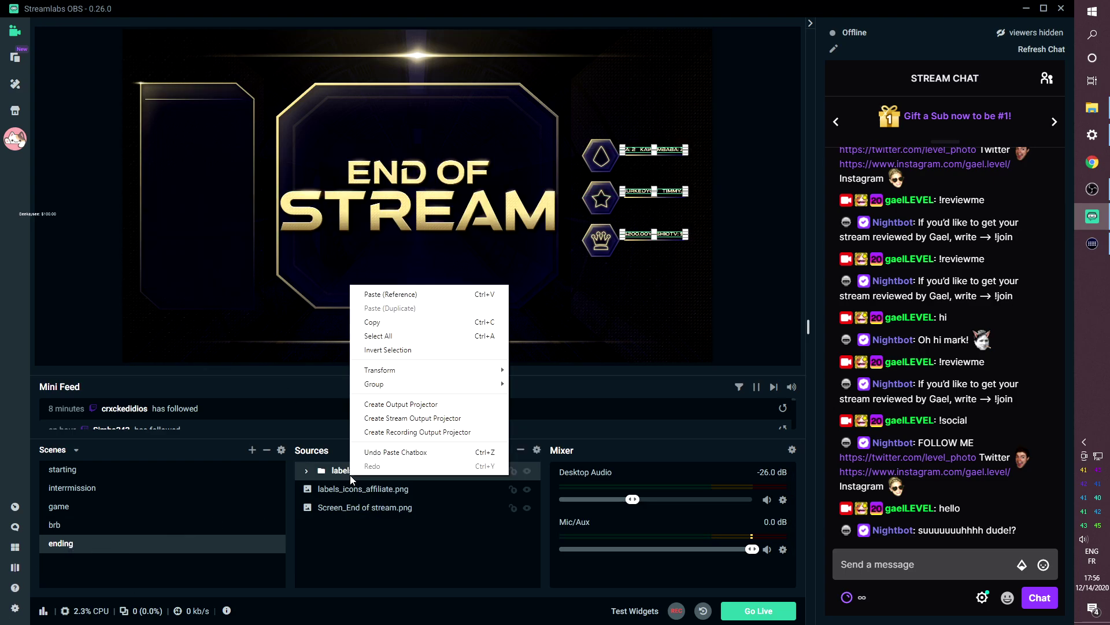
{"action": "left_click", "coordinate": [342, 335]}
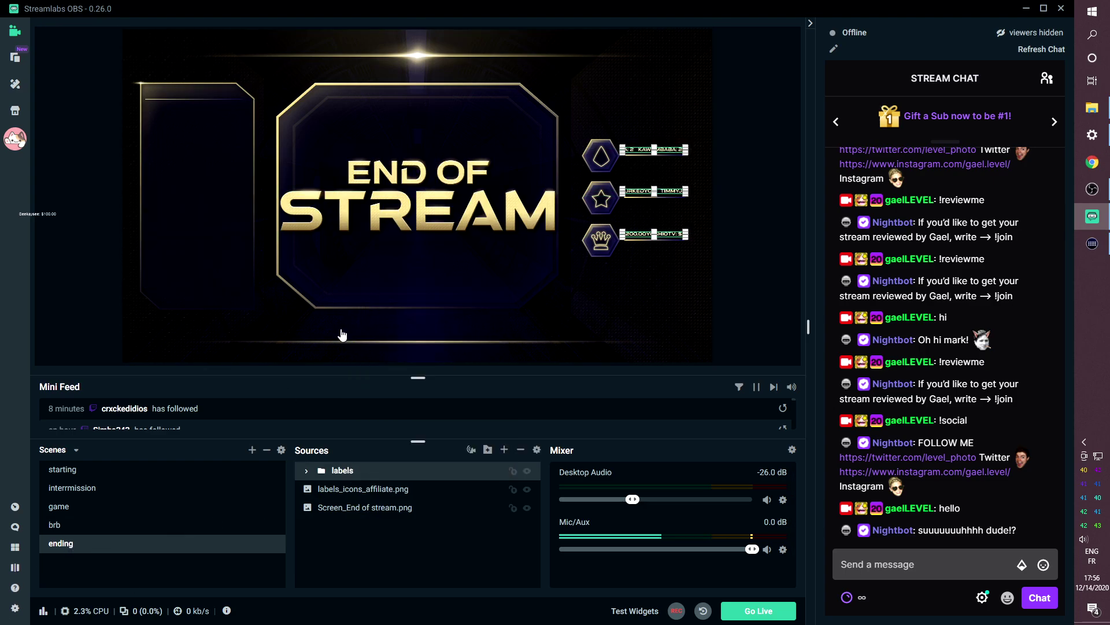
- Look over the starting and interrmission scenes and open the game scene
{"action": "left_click", "coordinate": [70, 478]}
{"action": "left_click", "coordinate": [80, 490]}
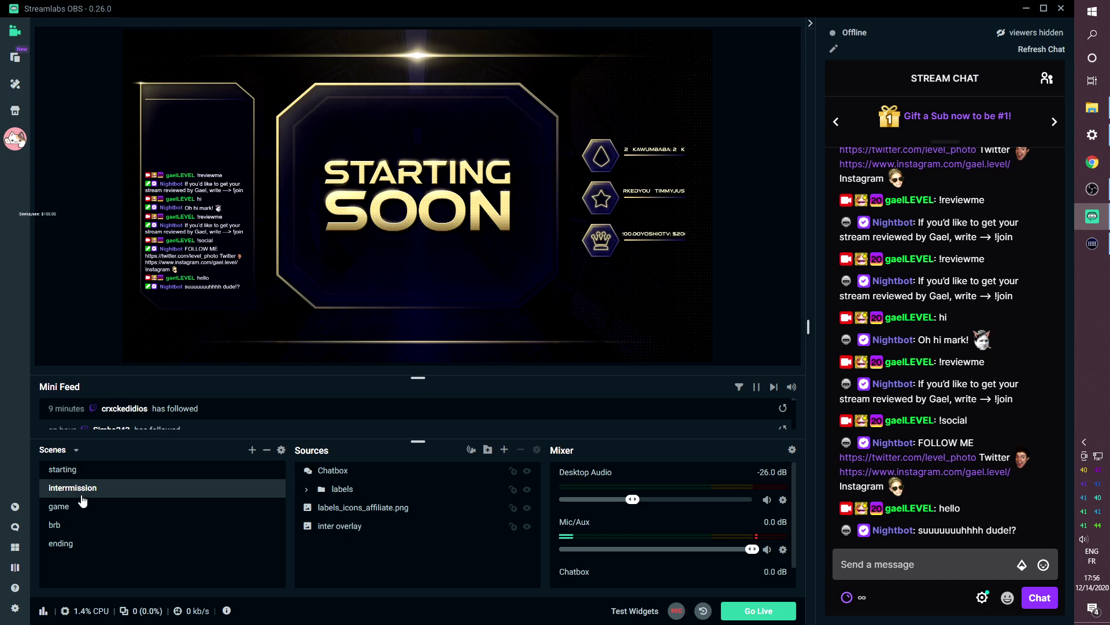
{"action": "left_click", "coordinate": [70, 509]}
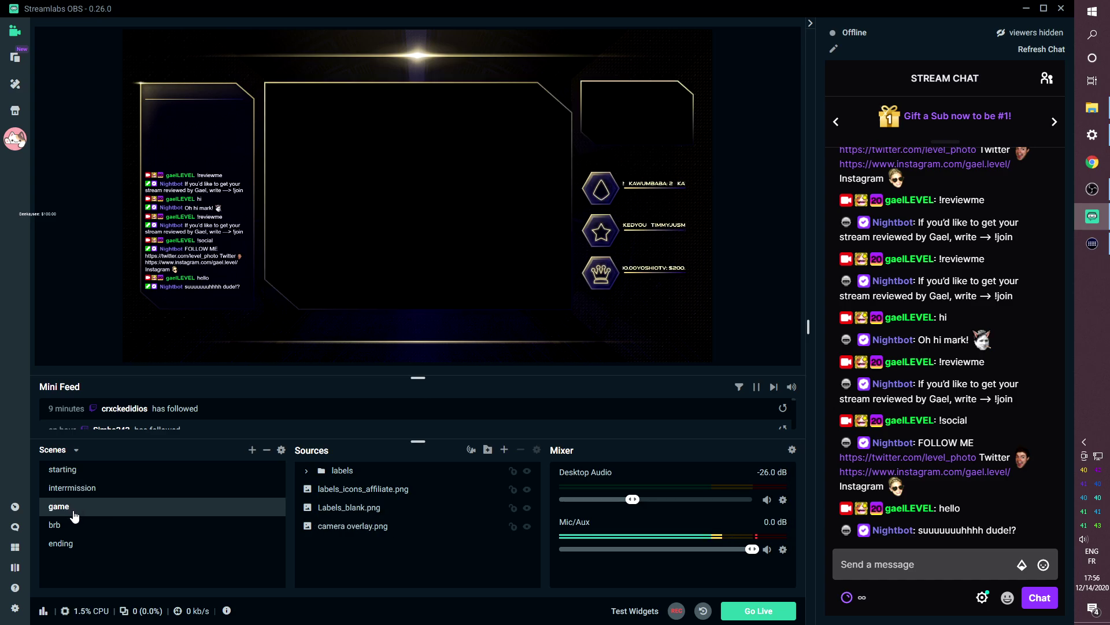
{"action": "left_click", "coordinate": [639, 350]}
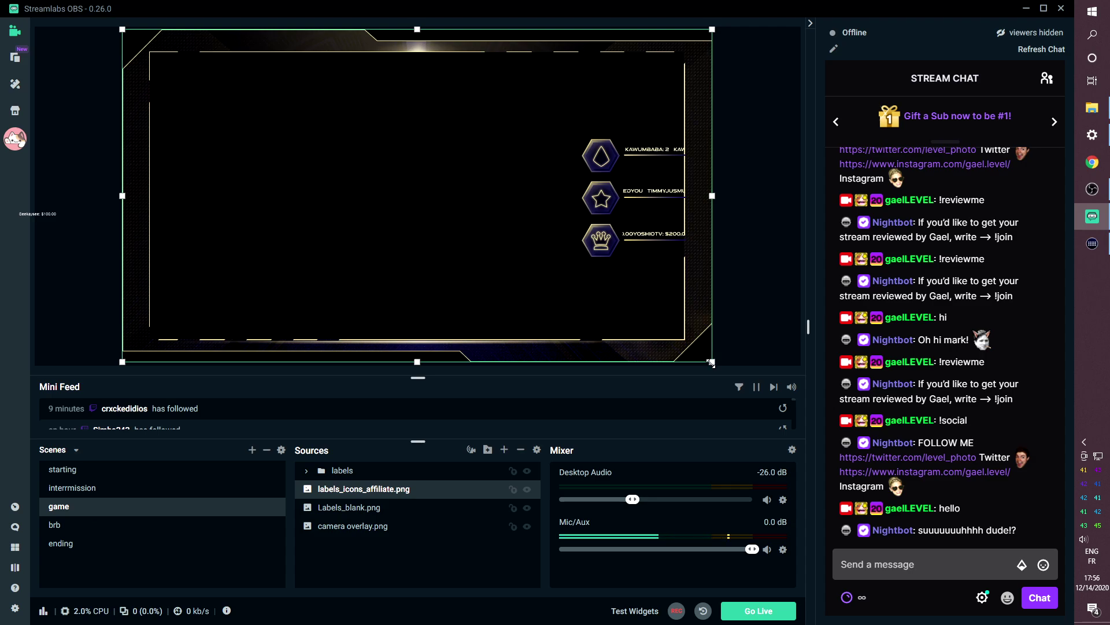
{"action": "left_click_drag", "start_coordinate": [711, 362], "coordinate": [297, 228]}
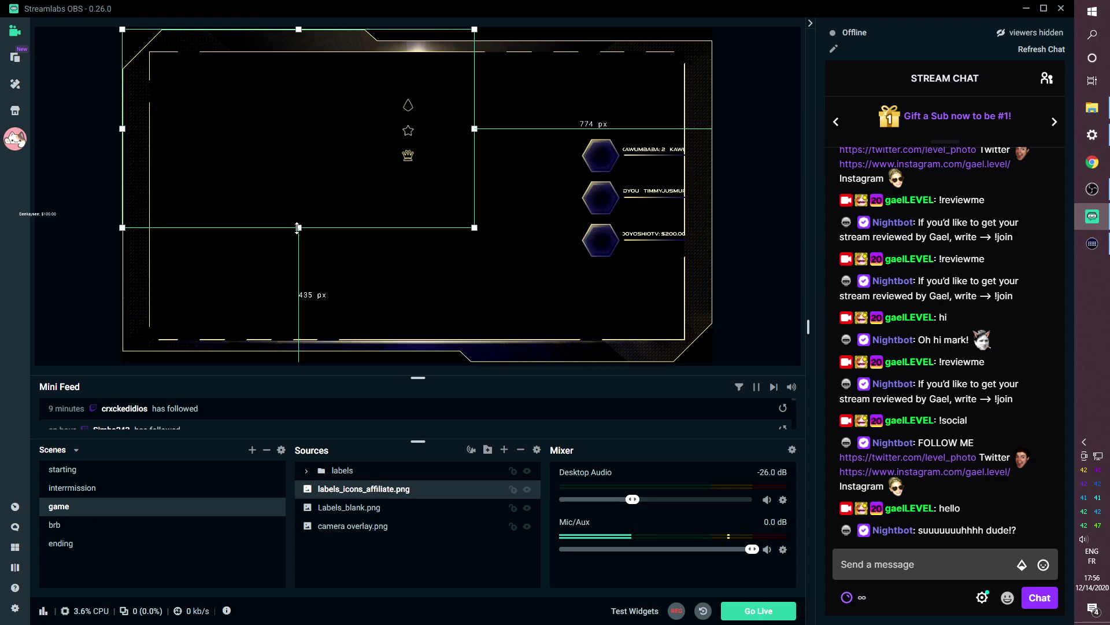
{"action": "key", "text": "ctrl+z"}
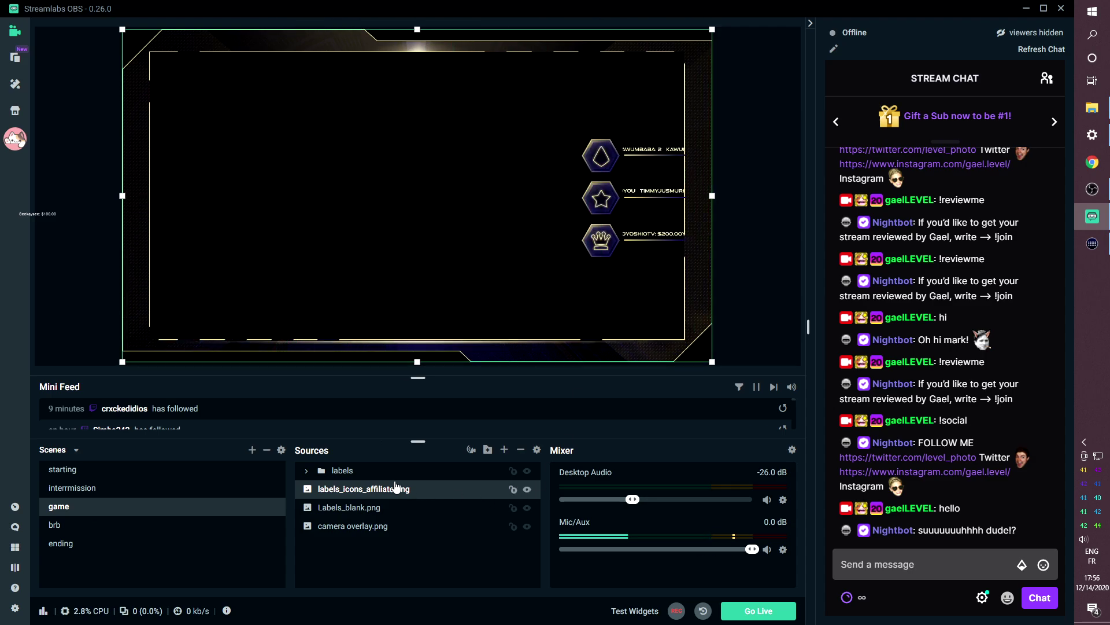
- Lock Labels_blank.png, labels_icons_affiliate.png and the labels folder in the game scene
{"action": "left_click", "coordinate": [347, 512]}
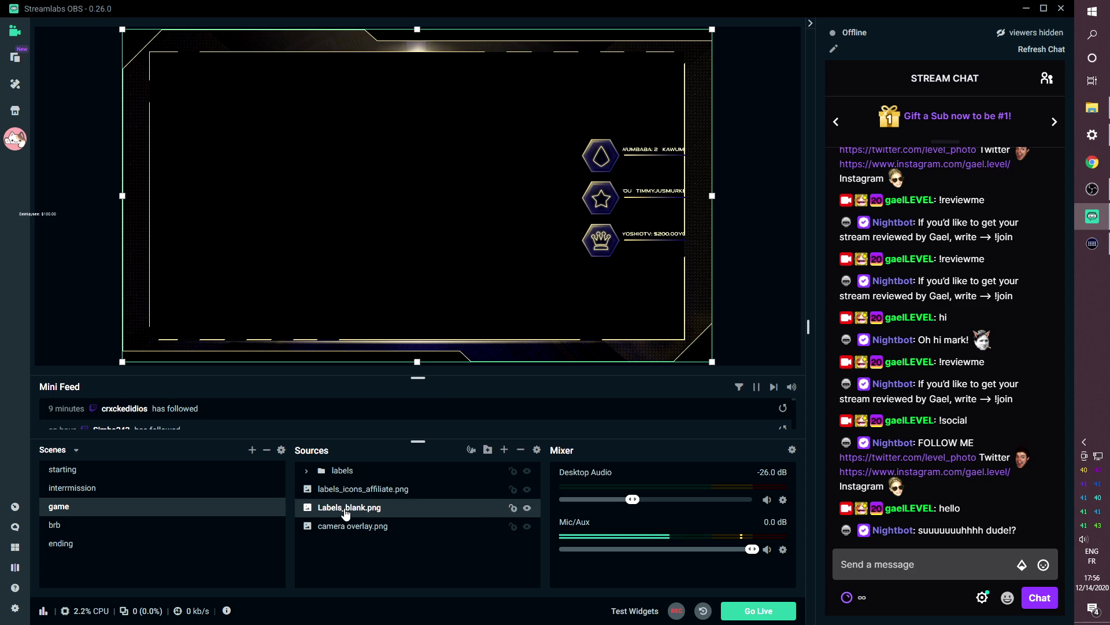
{"action": "left_click", "coordinate": [346, 474]}
{"action": "left_click", "coordinate": [347, 528]}
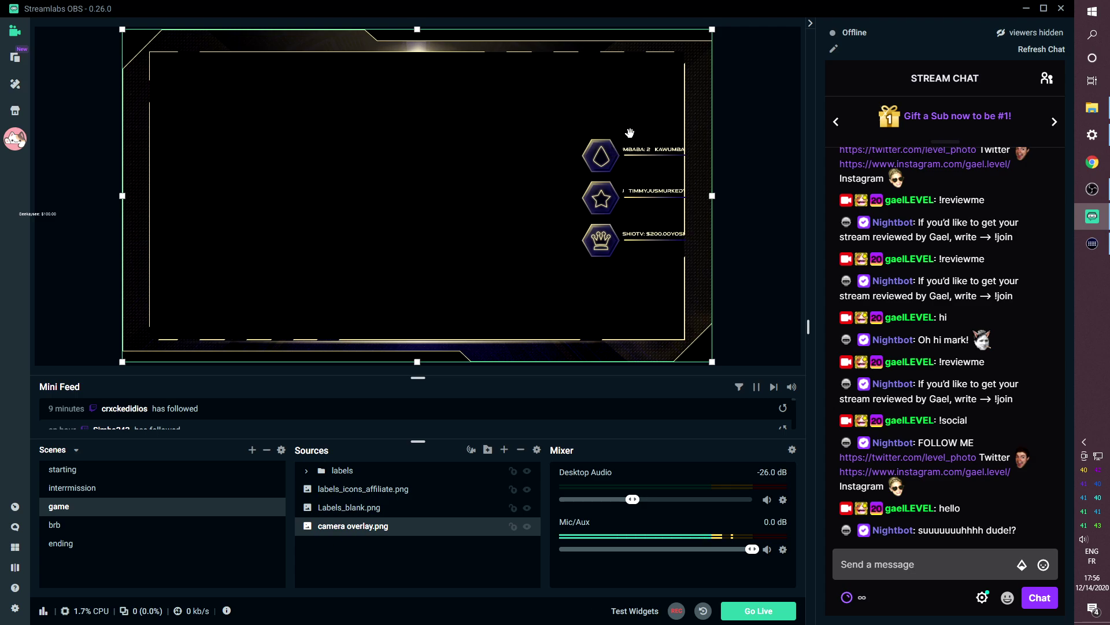
{"action": "left_click", "coordinate": [513, 512]}
{"action": "left_click", "coordinate": [513, 490]}
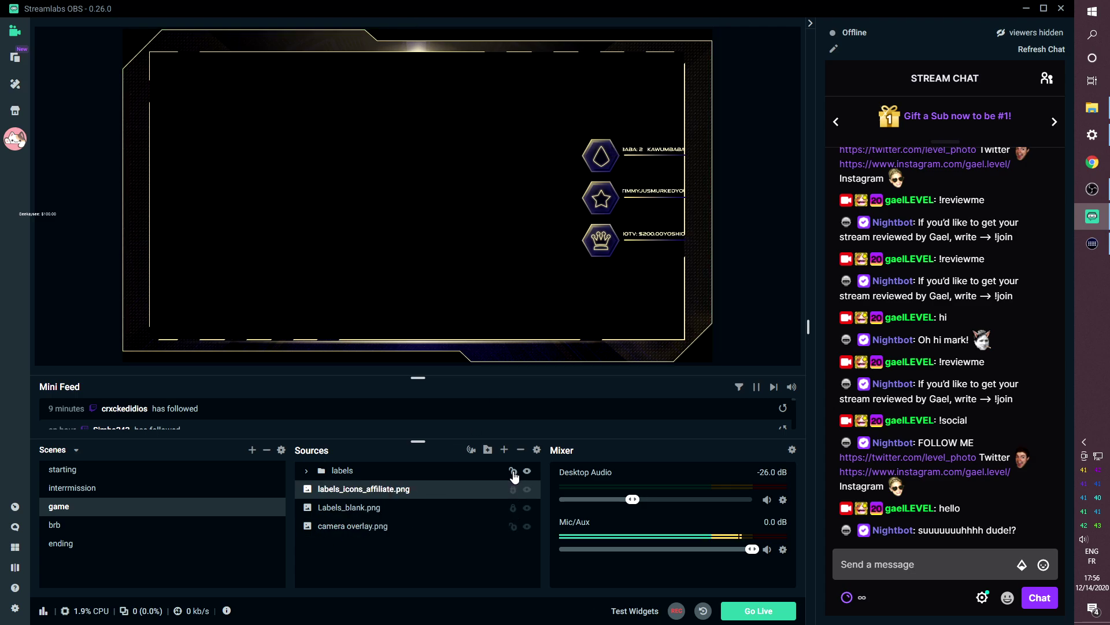
{"action": "left_click", "coordinate": [513, 474]}
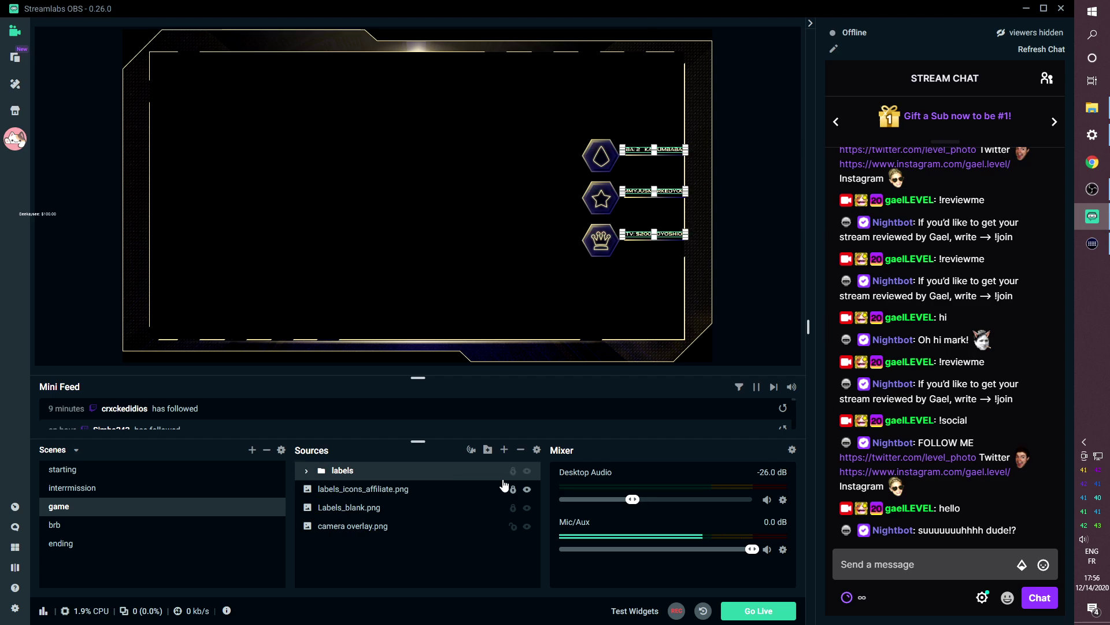
- Shrink camera overlay.png in the game scene to about a quarter of the canvas width and place it near the canvas's left edge
{"action": "left_click", "coordinate": [394, 527]}
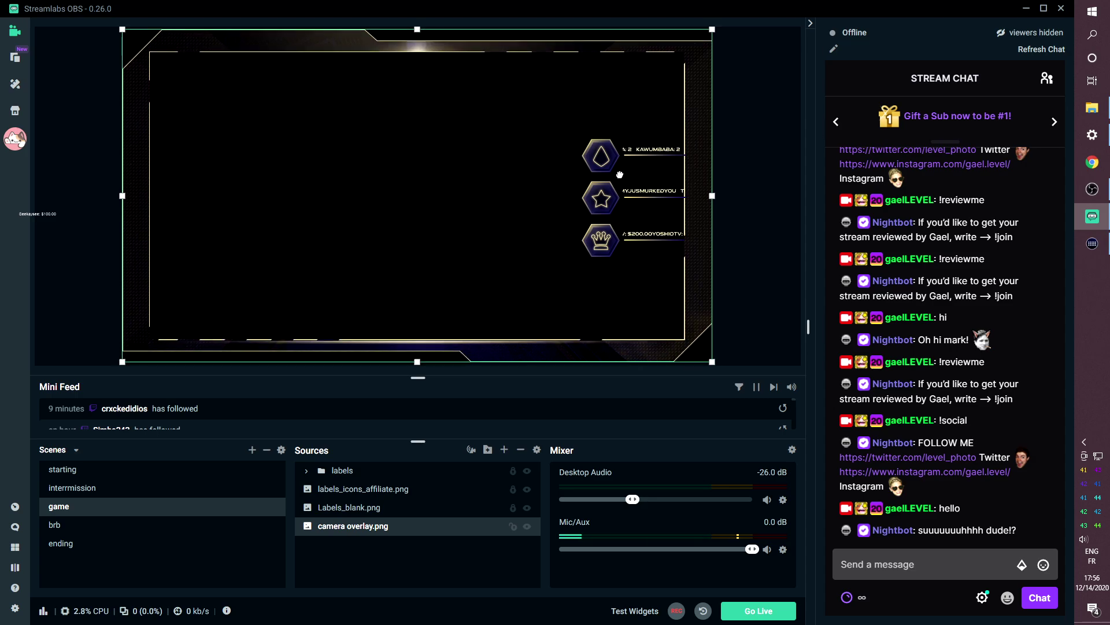
{"action": "left_click_drag", "start_coordinate": [619, 175], "coordinate": [624, 183]}
{"action": "left_click_drag", "start_coordinate": [667, 294], "coordinate": [667, 283]}
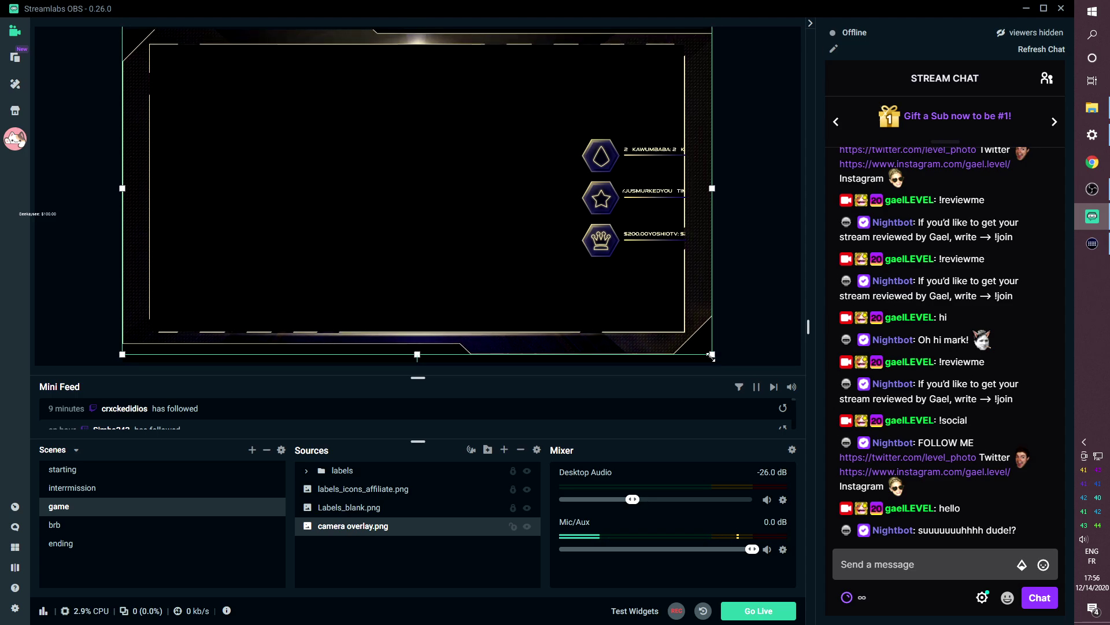
{"action": "left_click_drag", "start_coordinate": [712, 356], "coordinate": [147, 127]}
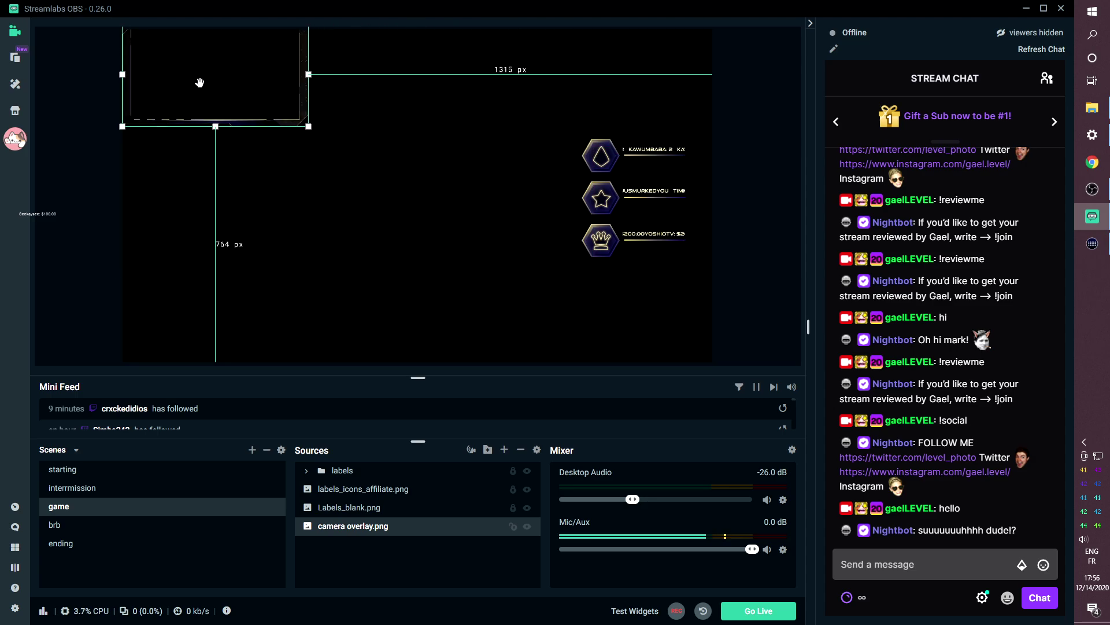
{"action": "left_click_drag", "start_coordinate": [200, 82], "coordinate": [248, 217]}
{"action": "left_click", "coordinate": [373, 363]}
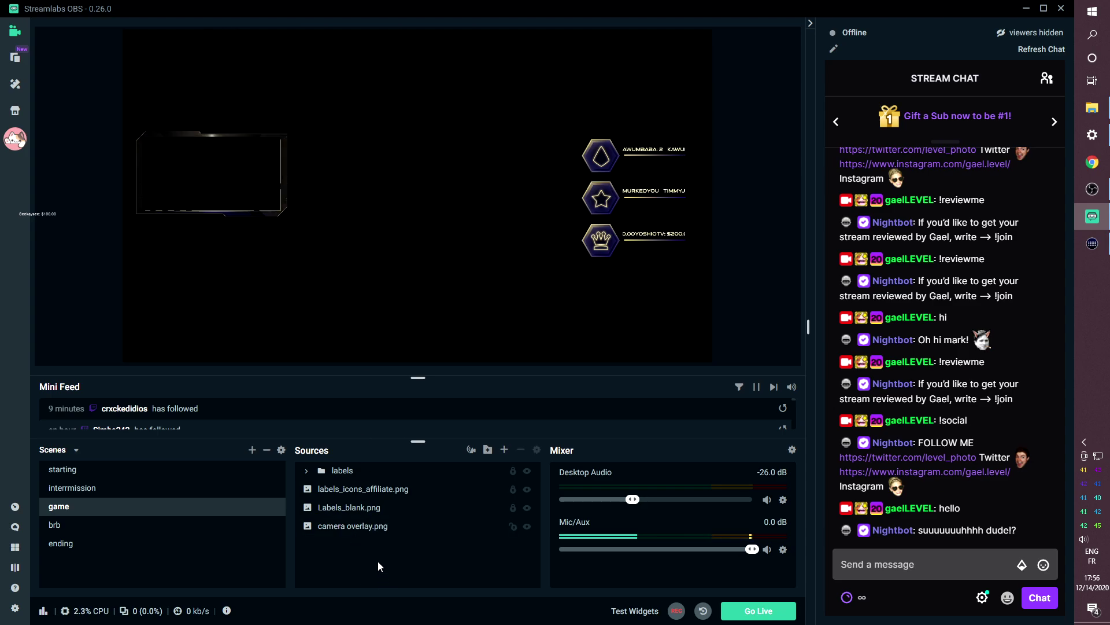
- Add a Video Capture Device source to the interrmission scene using the USB Video device with its default settings
{"action": "left_click", "coordinate": [90, 491]}
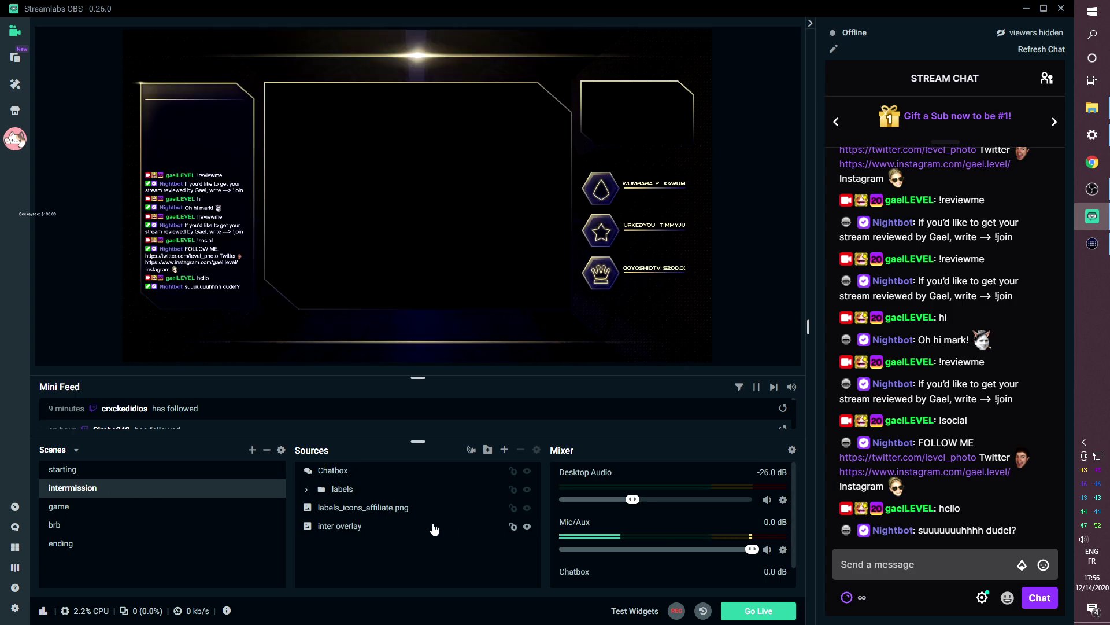
{"action": "left_click", "coordinate": [347, 529]}
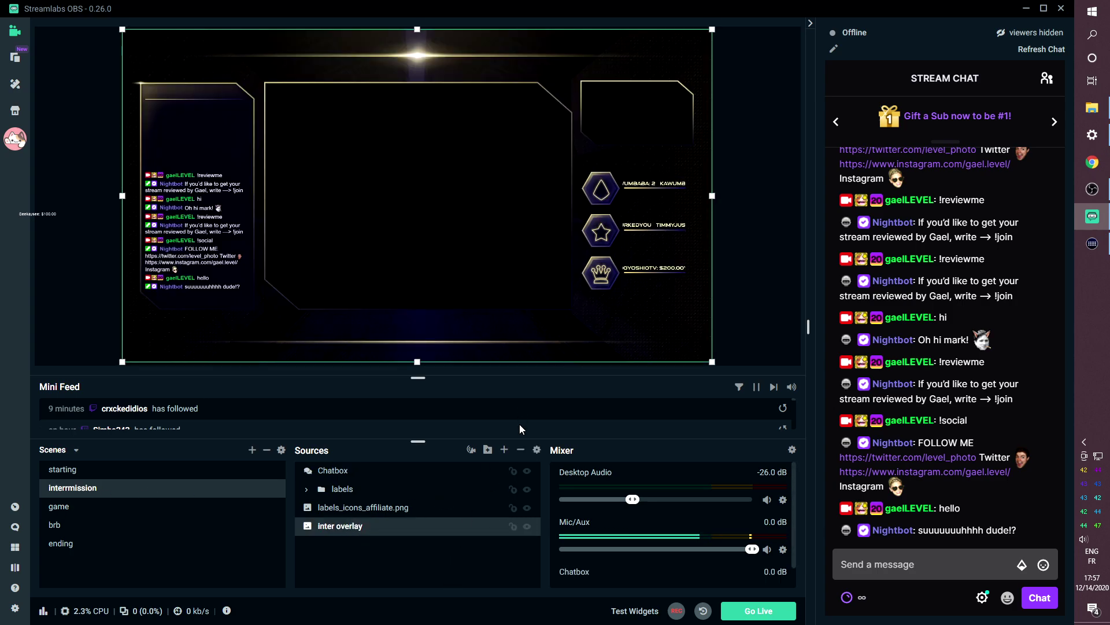
{"action": "left_click", "coordinate": [504, 450]}
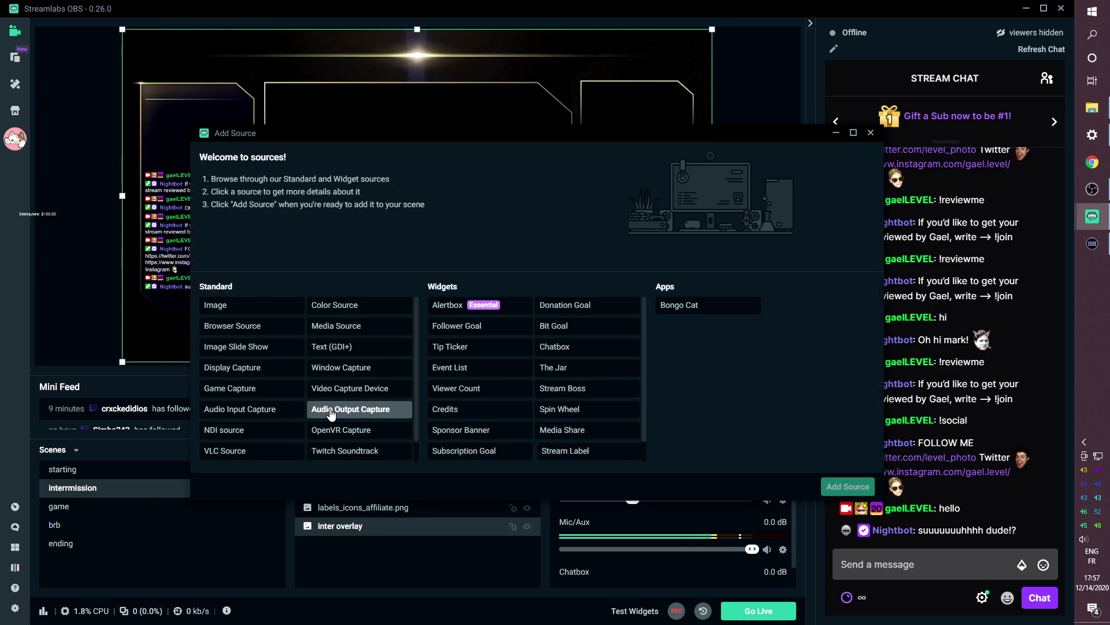
{"action": "left_click", "coordinate": [347, 388]}
{"action": "left_click", "coordinate": [825, 487]}
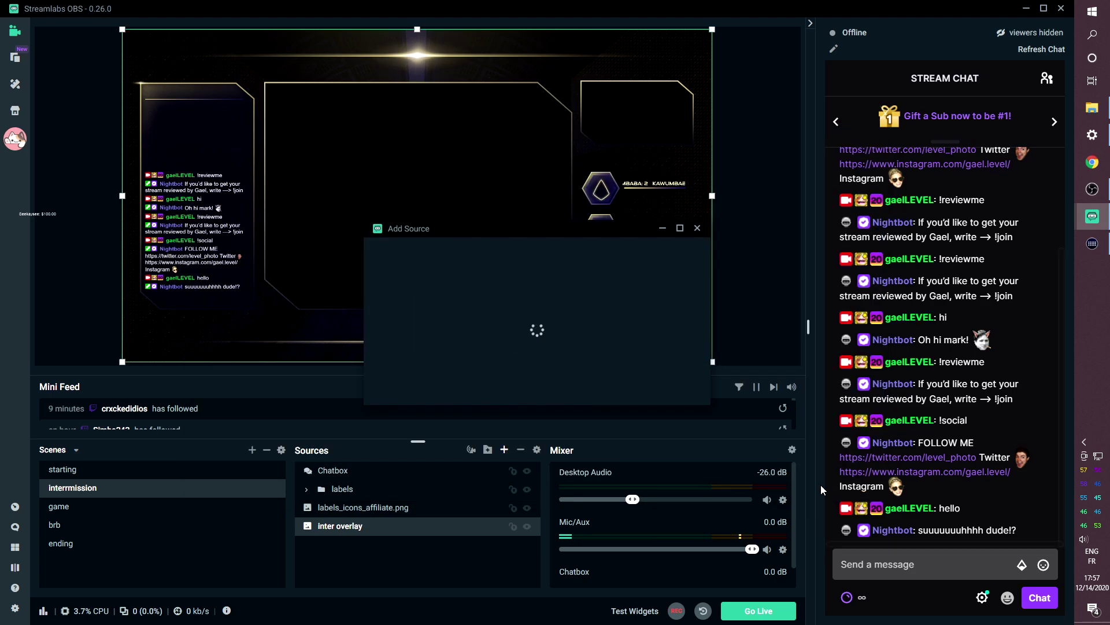
{"action": "left_click", "coordinate": [665, 391]}
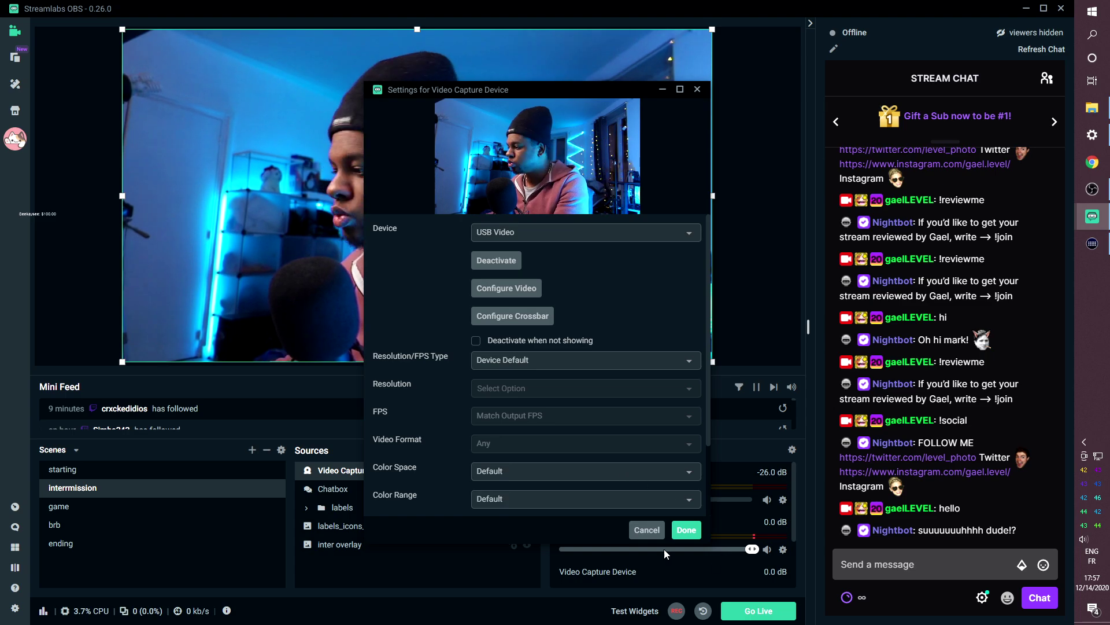
{"action": "left_click", "coordinate": [687, 530]}
- Flip the Video Capture Device horizontally and place it beneath the inter overlay in the source order
{"action": "right_click", "coordinate": [366, 471]}
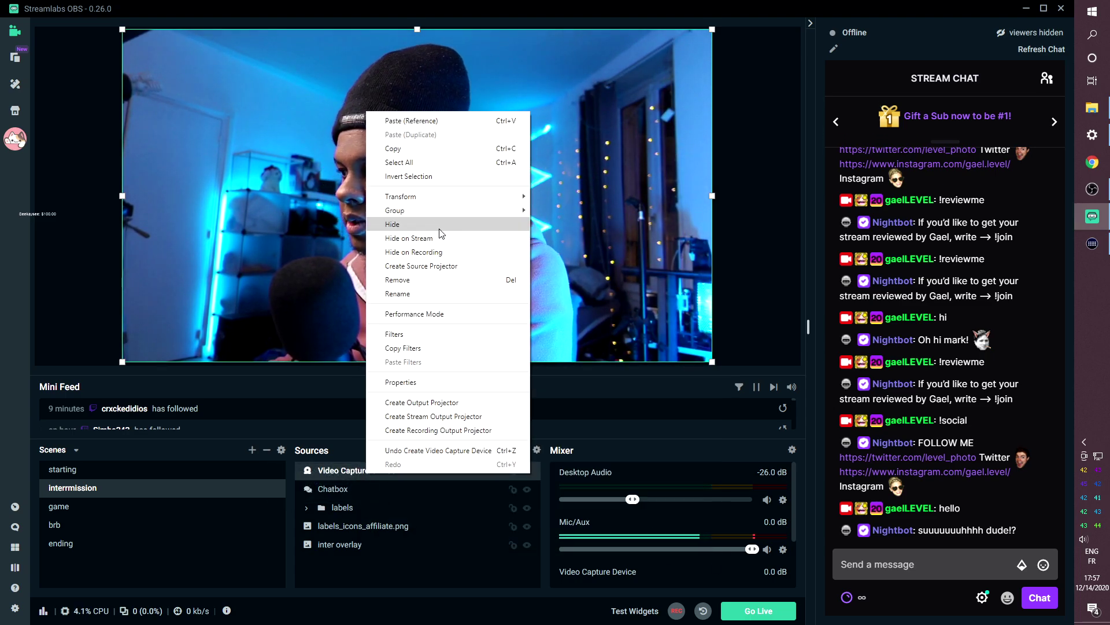
{"action": "mouse_move", "coordinate": [470, 200]}
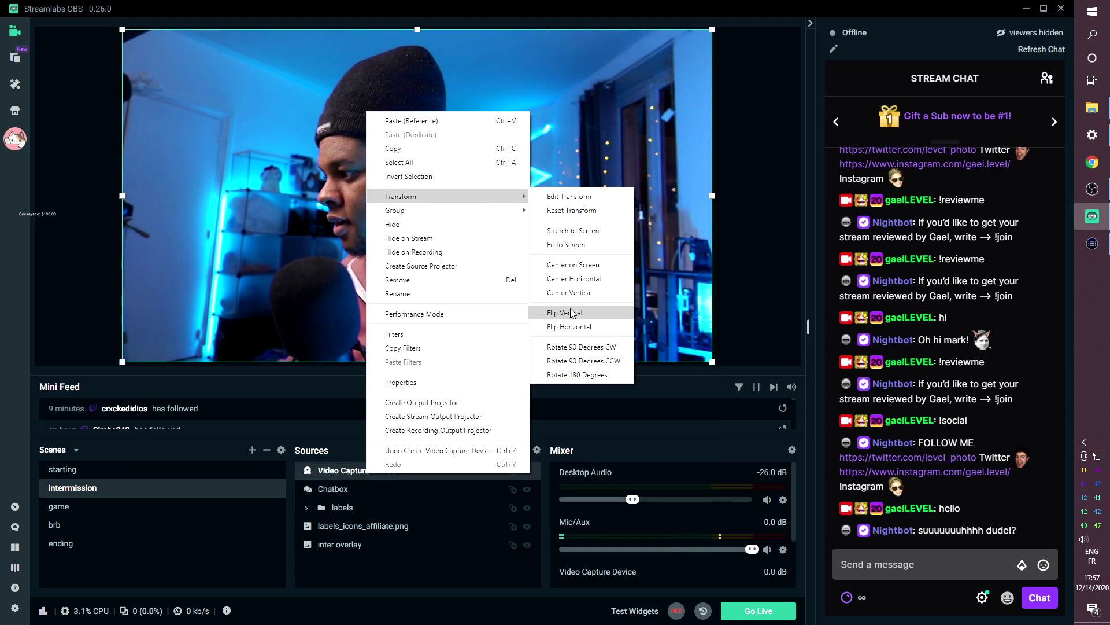
{"action": "left_click", "coordinate": [570, 334]}
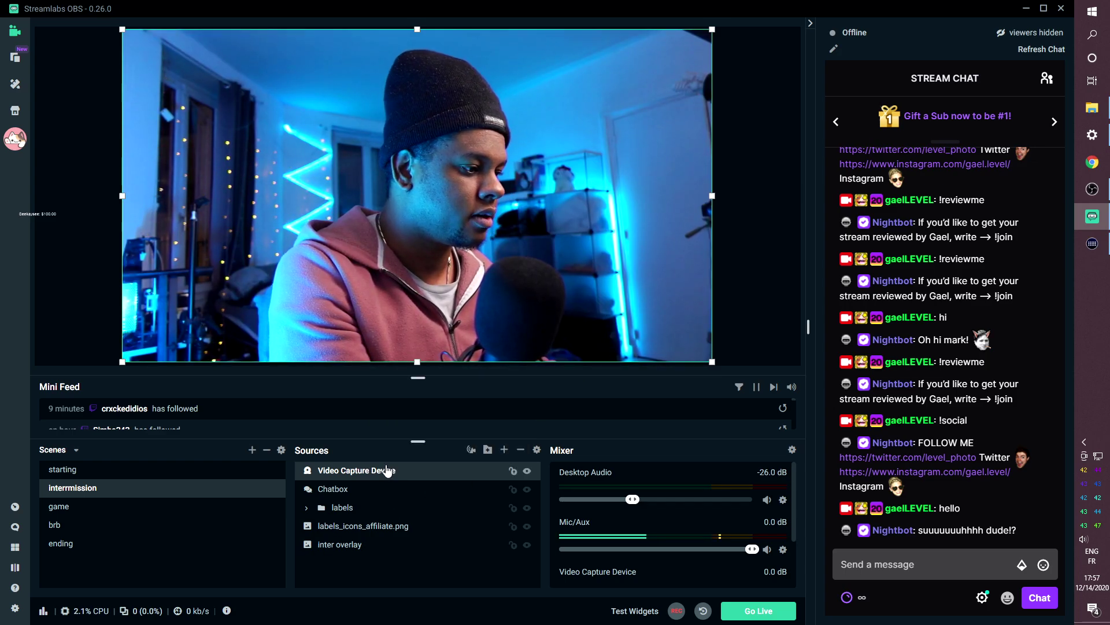
{"action": "left_click_drag", "start_coordinate": [379, 522], "coordinate": [368, 549]}
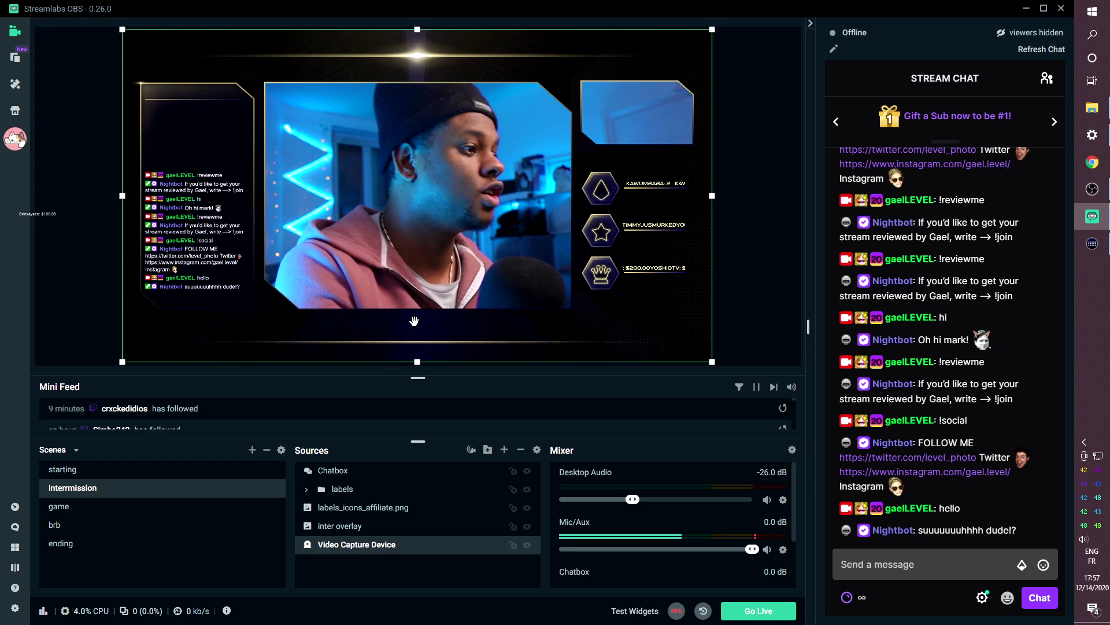
- Shrink the webcam in the interrmission scene to the central frame's height and crop its sides to the frame's edges
{"action": "left_click_drag", "start_coordinate": [712, 29], "coordinate": [575, 80]}
{"action": "left_click_drag", "start_coordinate": [122, 362], "coordinate": [266, 312]}
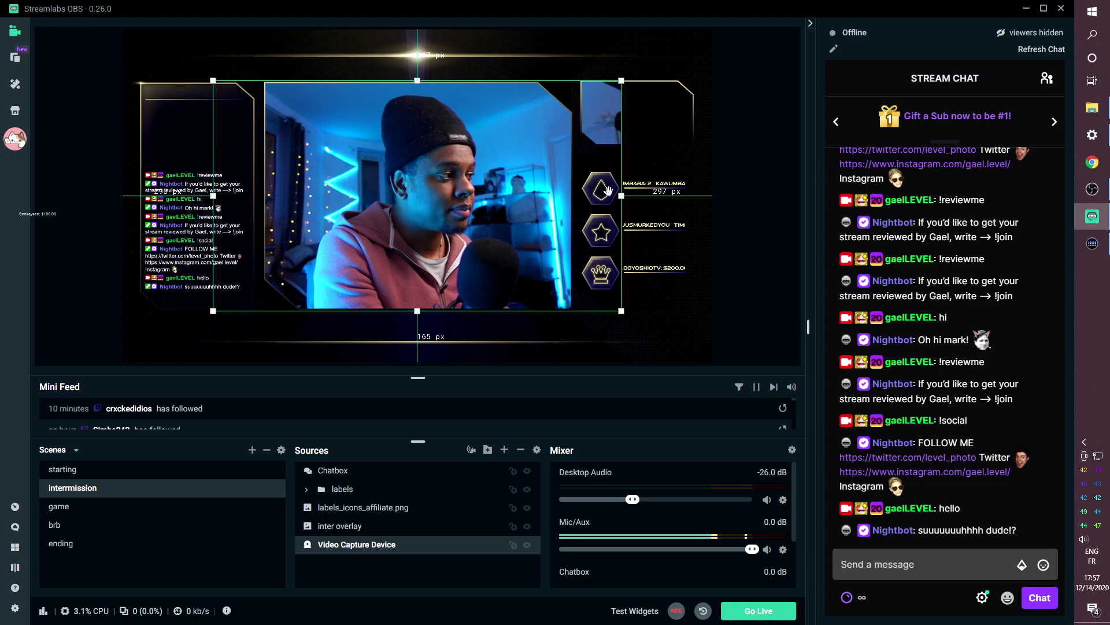
{"action": "left_click_drag", "start_coordinate": [621, 196], "coordinate": [581, 199]}
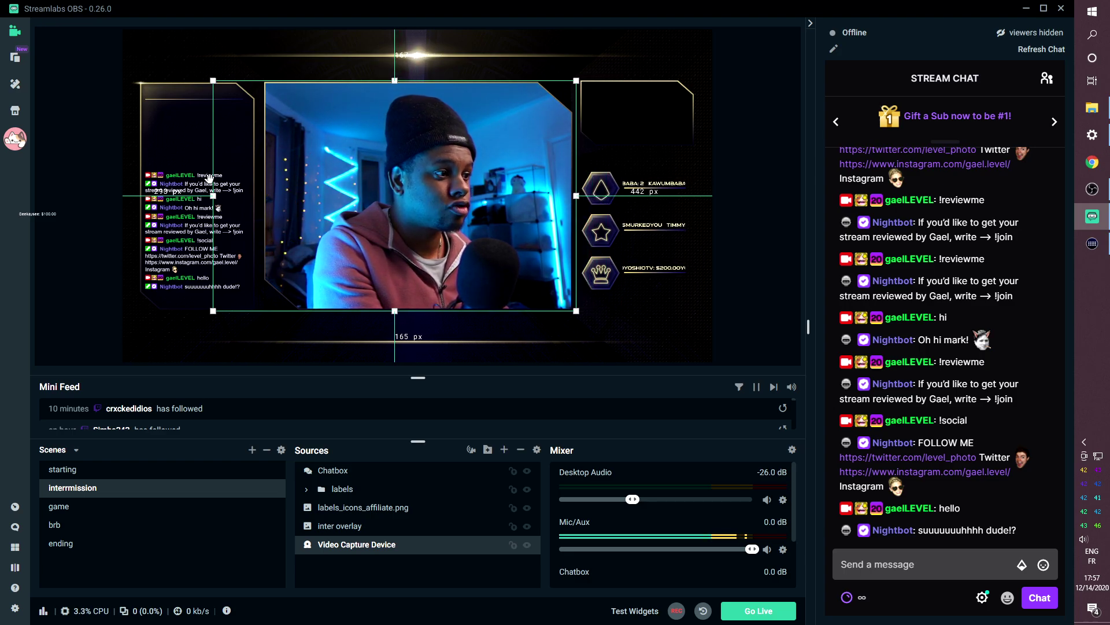
{"action": "left_click_drag", "start_coordinate": [215, 196], "coordinate": [259, 196]}
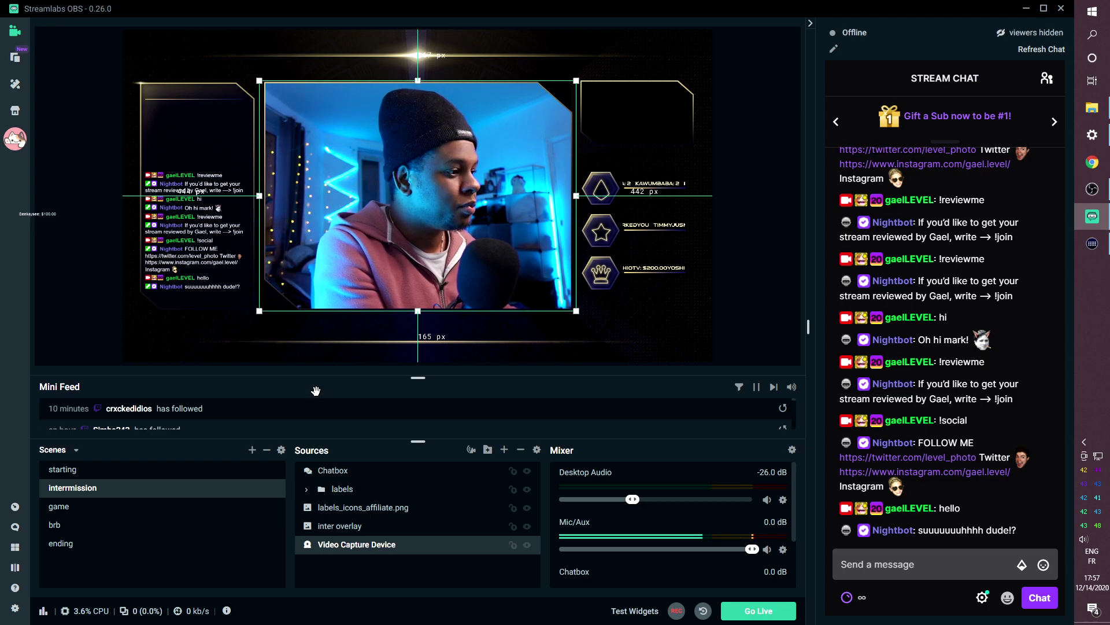
- Add a Game Capture source with its default settings to the game scene and place it beneath all other sources
{"action": "left_click", "coordinate": [65, 508]}
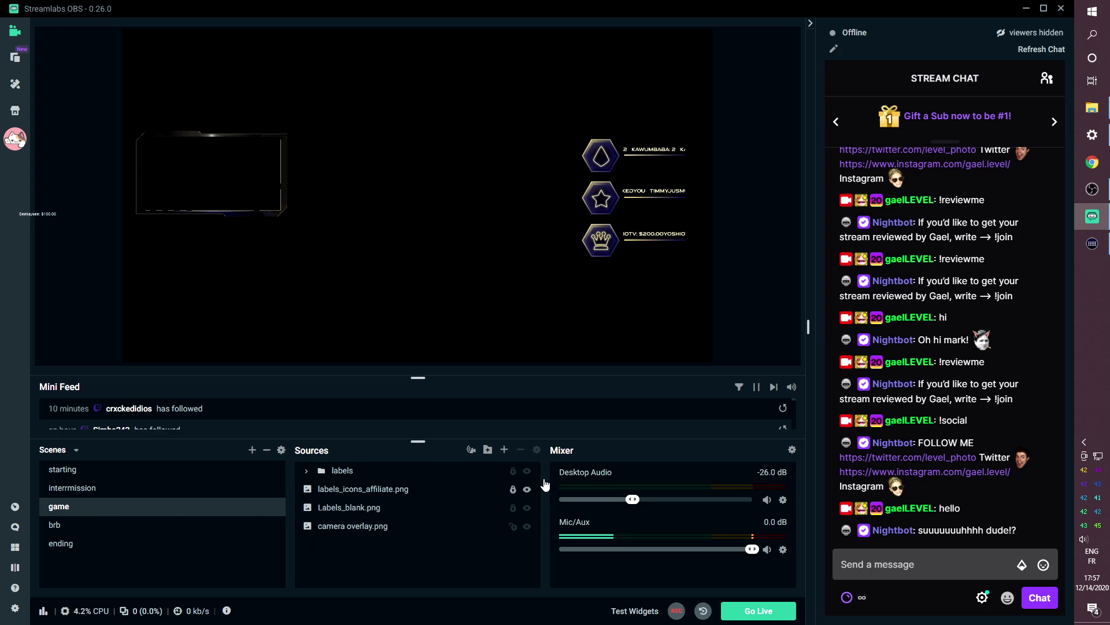
{"action": "left_click", "coordinate": [505, 451]}
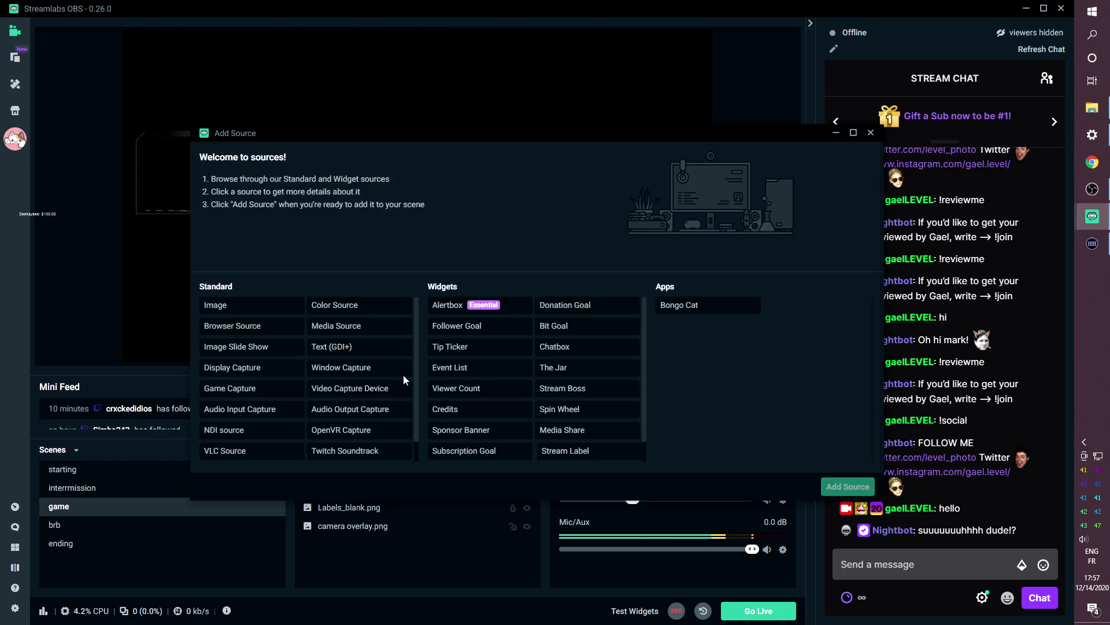
{"action": "left_click", "coordinate": [252, 388]}
{"action": "left_click", "coordinate": [843, 487]}
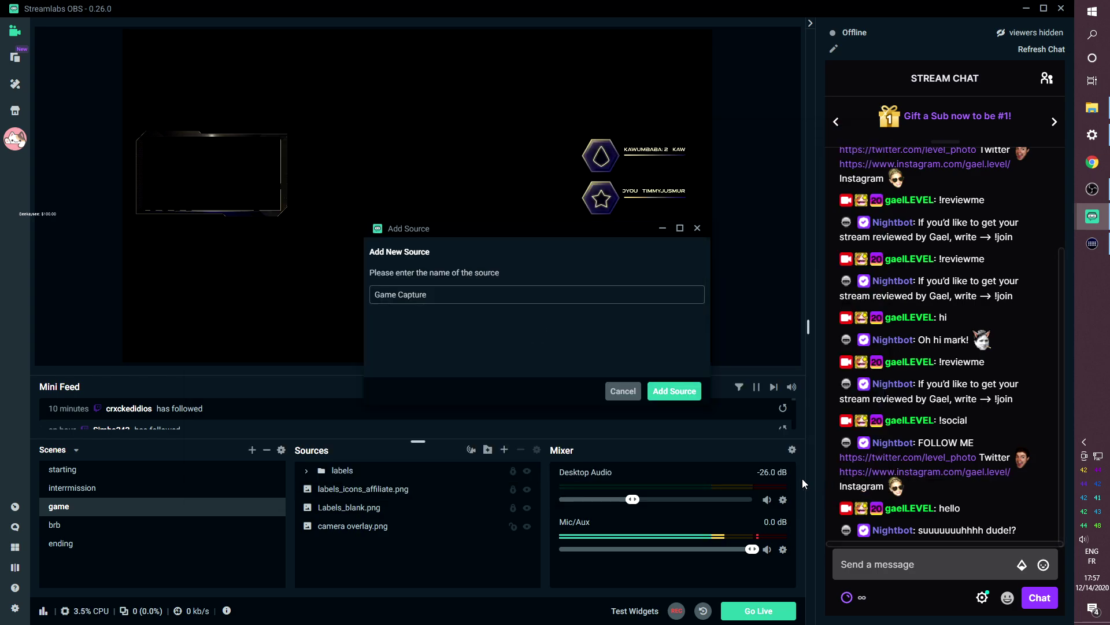
{"action": "left_click", "coordinate": [675, 392]}
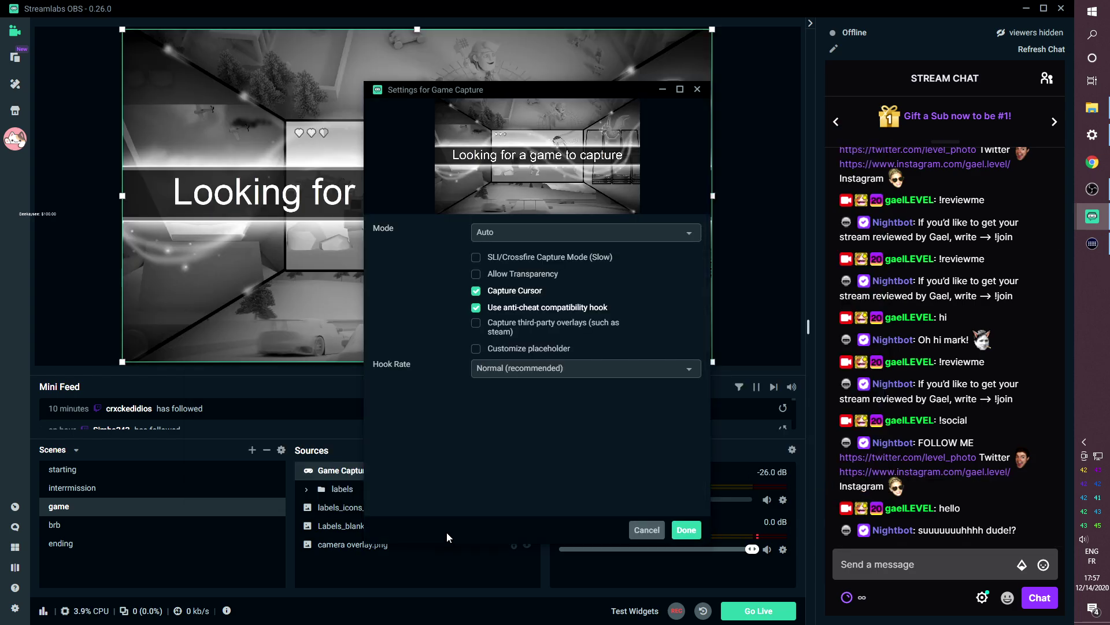
{"action": "left_click", "coordinate": [686, 530]}
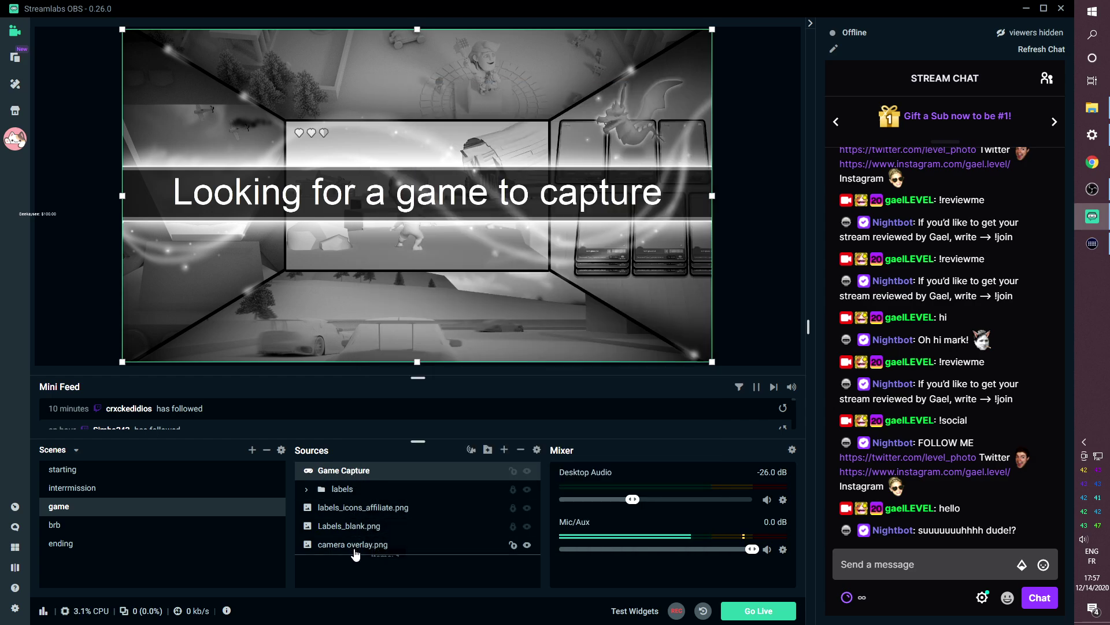
{"action": "left_click_drag", "start_coordinate": [356, 554], "coordinate": [356, 554]}
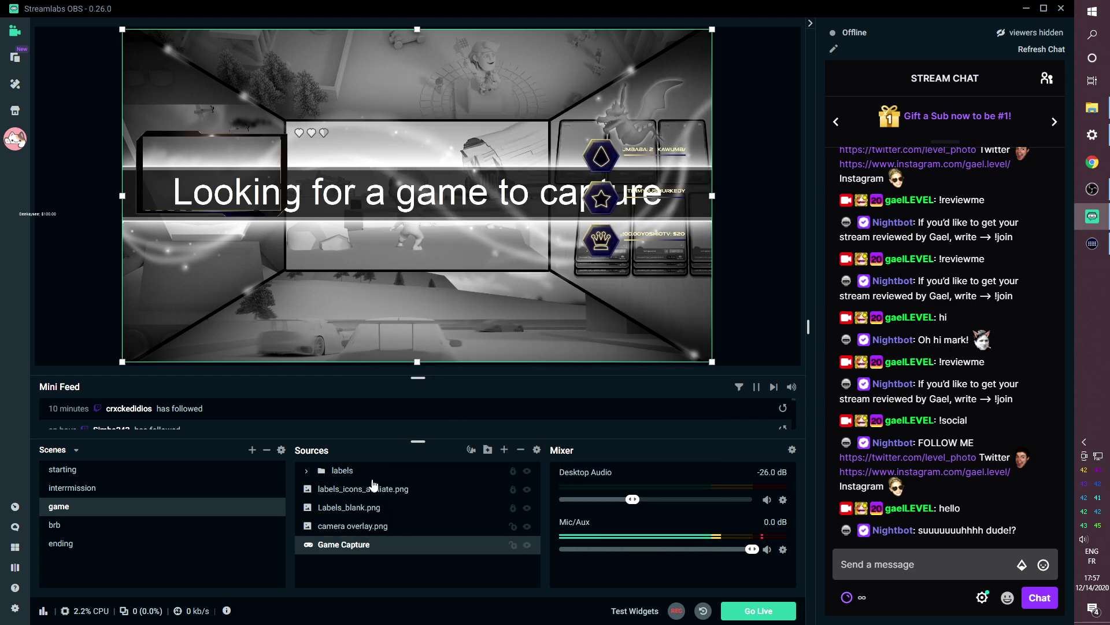
- Add the existing Game Capture source to the interrmission scene
{"action": "left_click", "coordinate": [81, 489]}
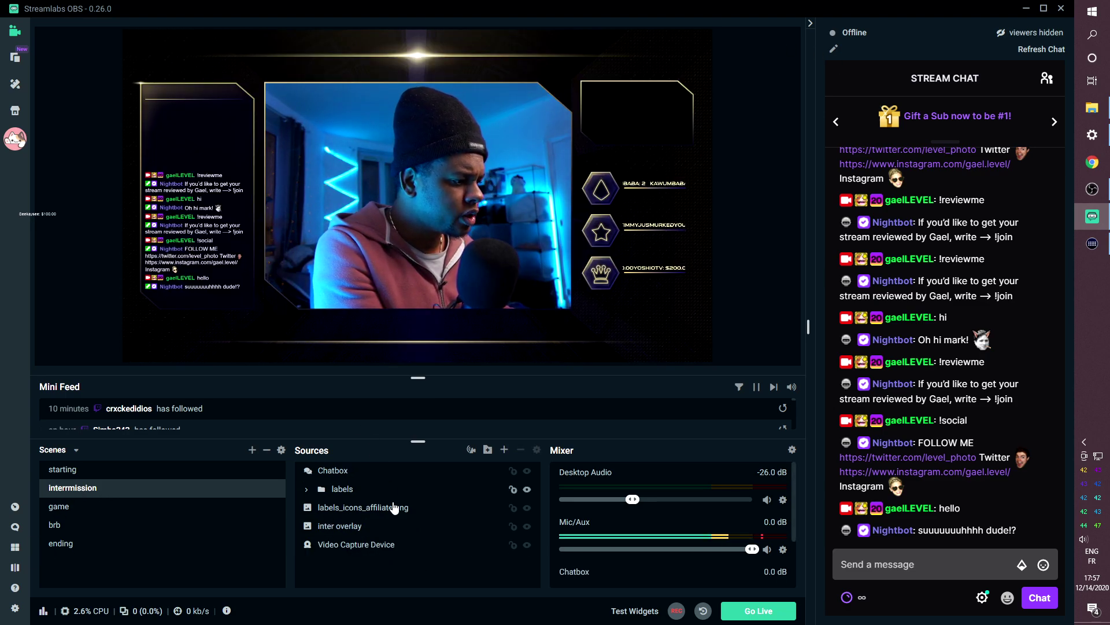
{"action": "left_click", "coordinate": [504, 451]}
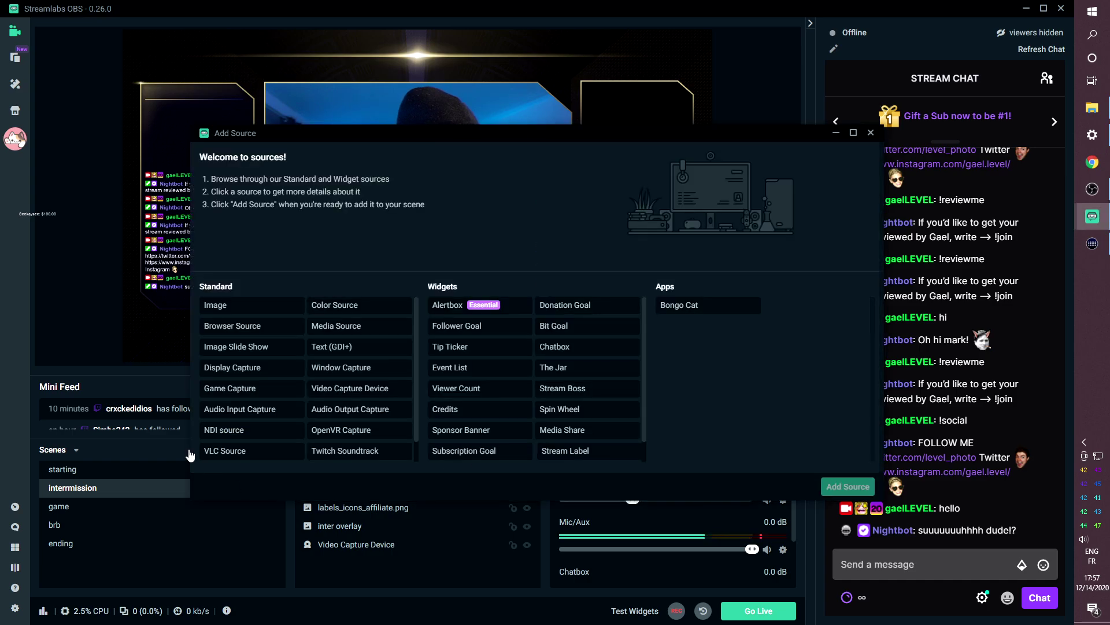
{"action": "left_click", "coordinate": [246, 388]}
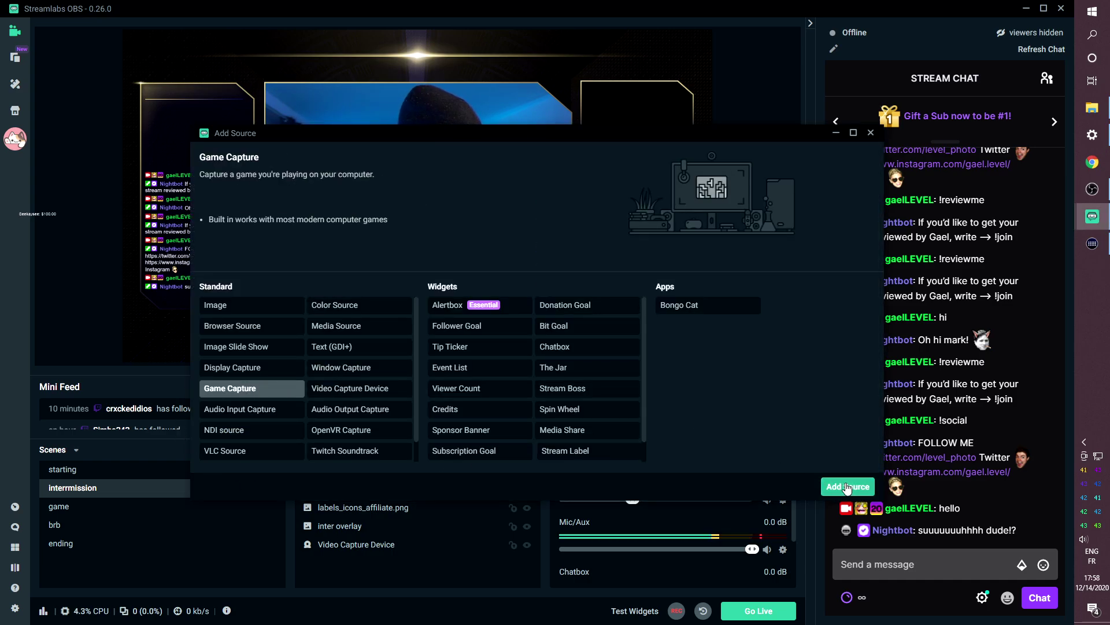
{"action": "left_click", "coordinate": [847, 488]}
{"action": "left_click", "coordinate": [671, 391]}
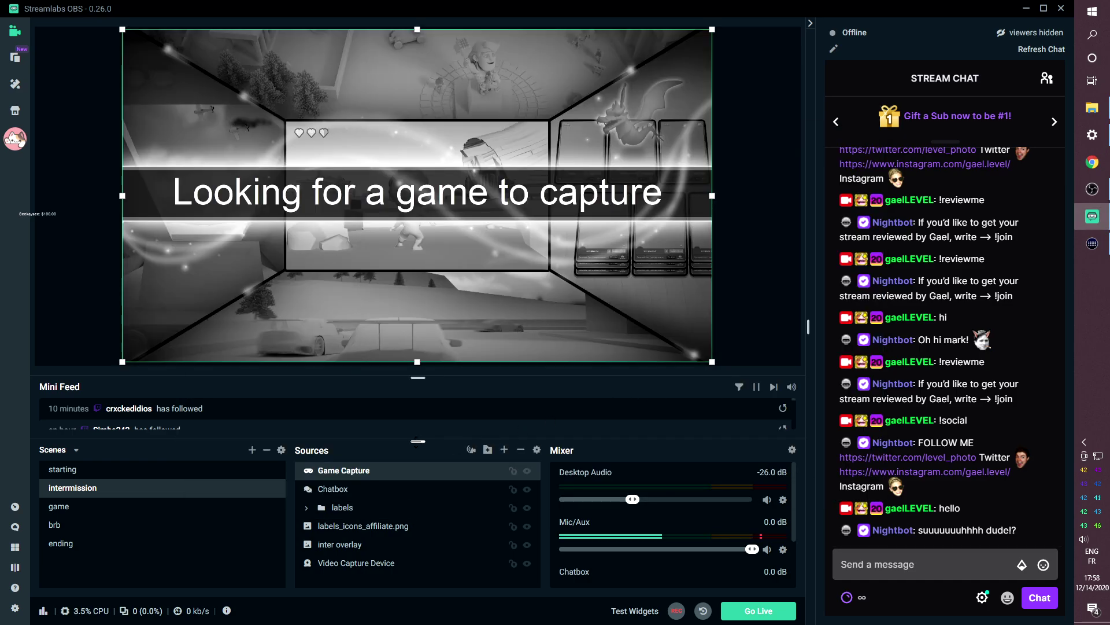
- Shrink the Game Capture to fit the small frame above the label icons and place it directly beneath inter overlay
{"action": "left_click_drag", "start_coordinate": [122, 360], "coordinate": [662, 136]}
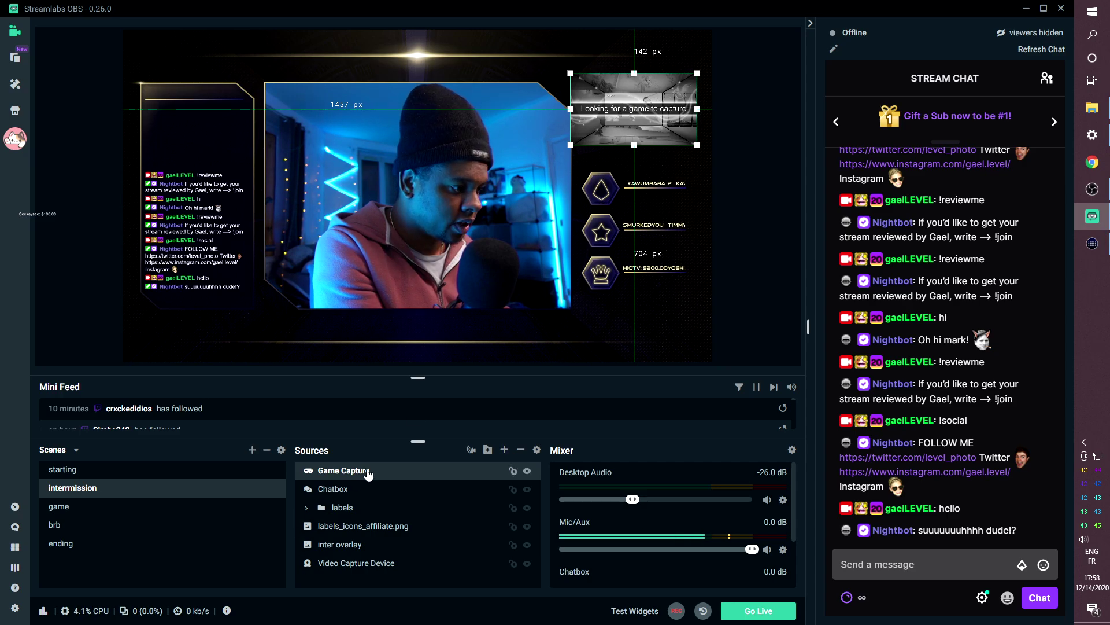
{"action": "mouse_move", "coordinate": [341, 548]}
{"action": "left_mouse_down"}
{"action": "mouse_move", "coordinate": [339, 569]}
{"action": "mouse_move", "coordinate": [342, 555]}
{"action": "left_mouse_up"}
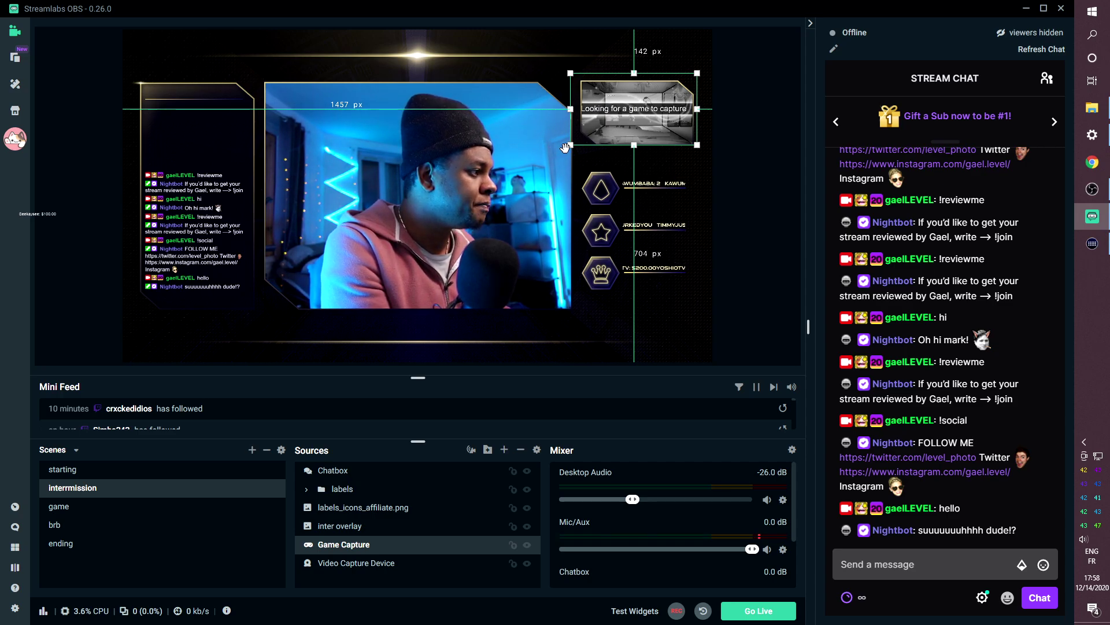
{"action": "left_click_drag", "start_coordinate": [569, 73], "coordinate": [580, 78]}
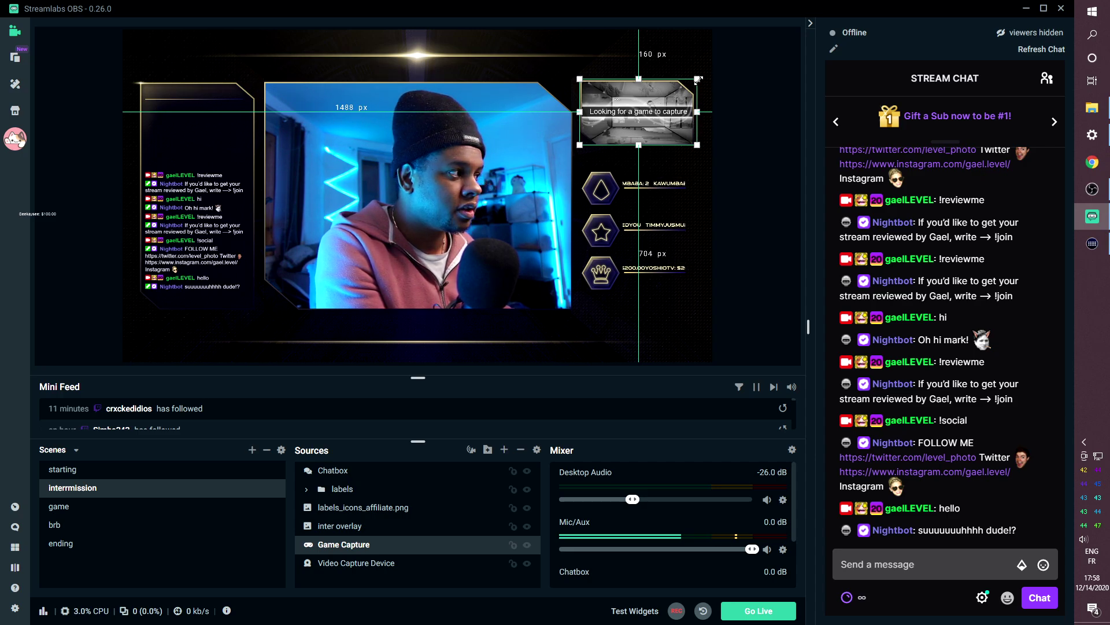
{"action": "left_click_drag", "start_coordinate": [698, 80], "coordinate": [697, 80]}
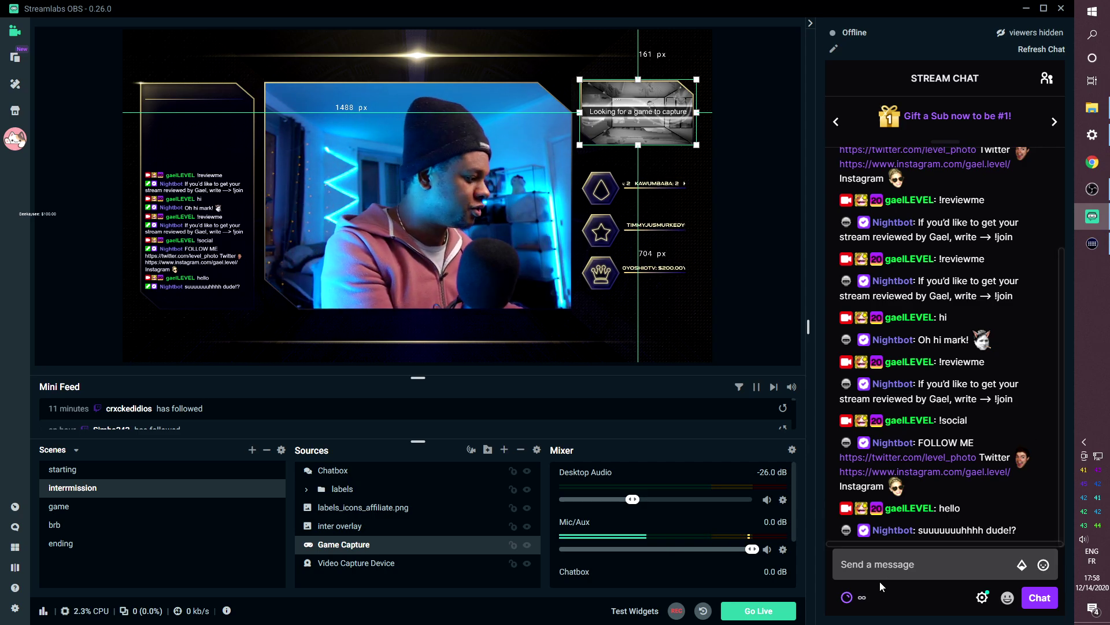
- Crop the upper edge of the Chatbox slightly to fit its frame in the interrmission scene
{"action": "left_click", "coordinate": [203, 193]}
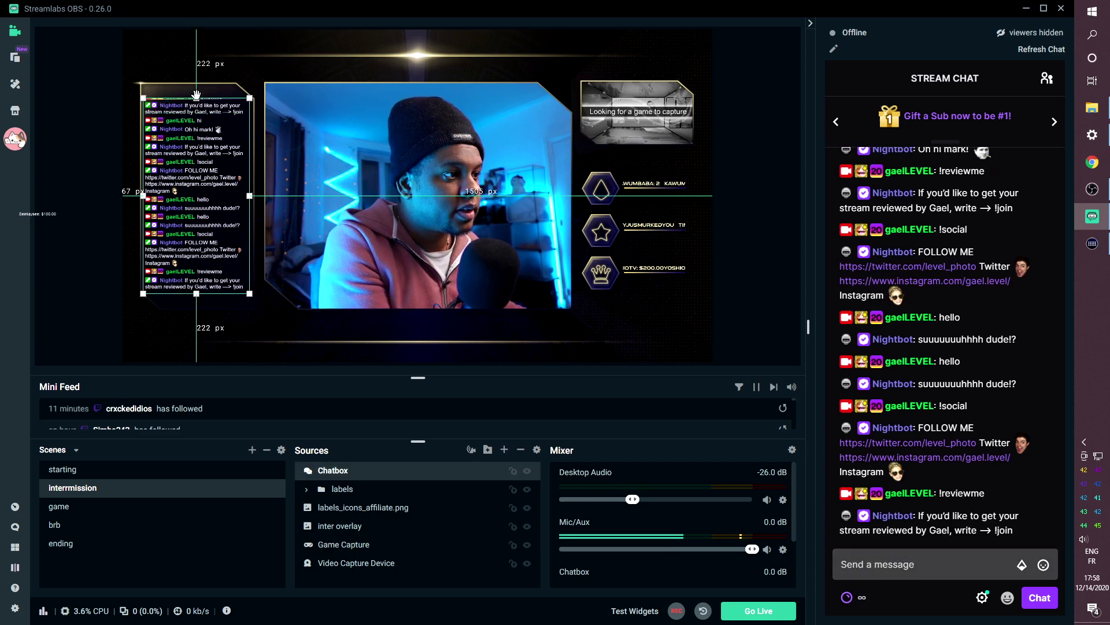
{"action": "left_click_drag", "start_coordinate": [196, 98], "coordinate": [197, 100]}
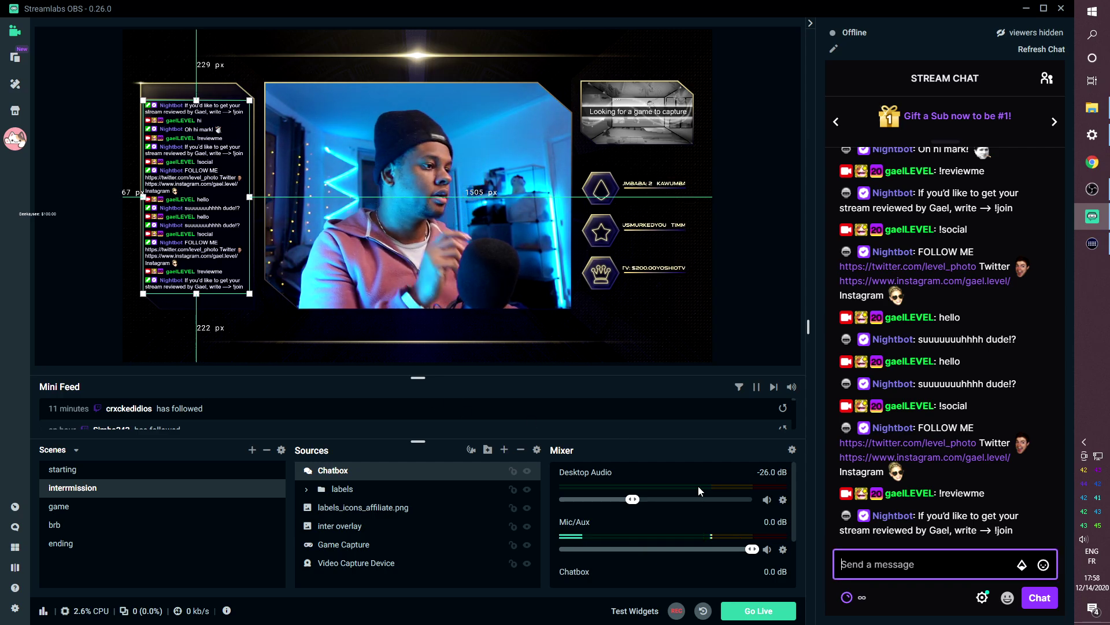
{"action": "left_click", "coordinate": [97, 277]}
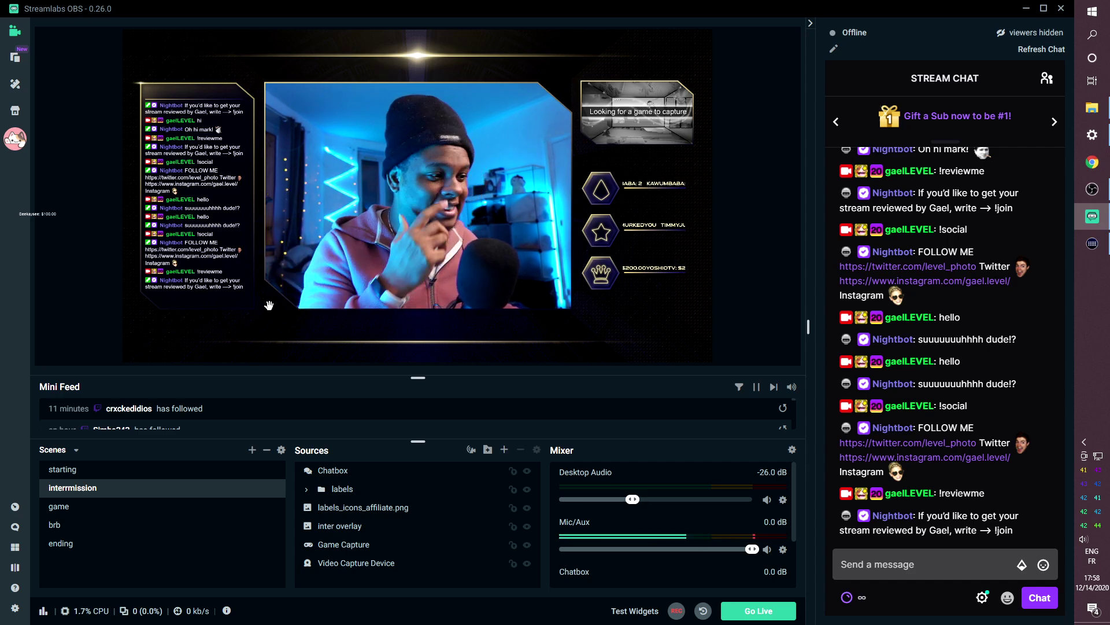
- Add the existing Video Capture Device to the game scene and flip it horizontally
{"action": "left_click", "coordinate": [82, 505]}
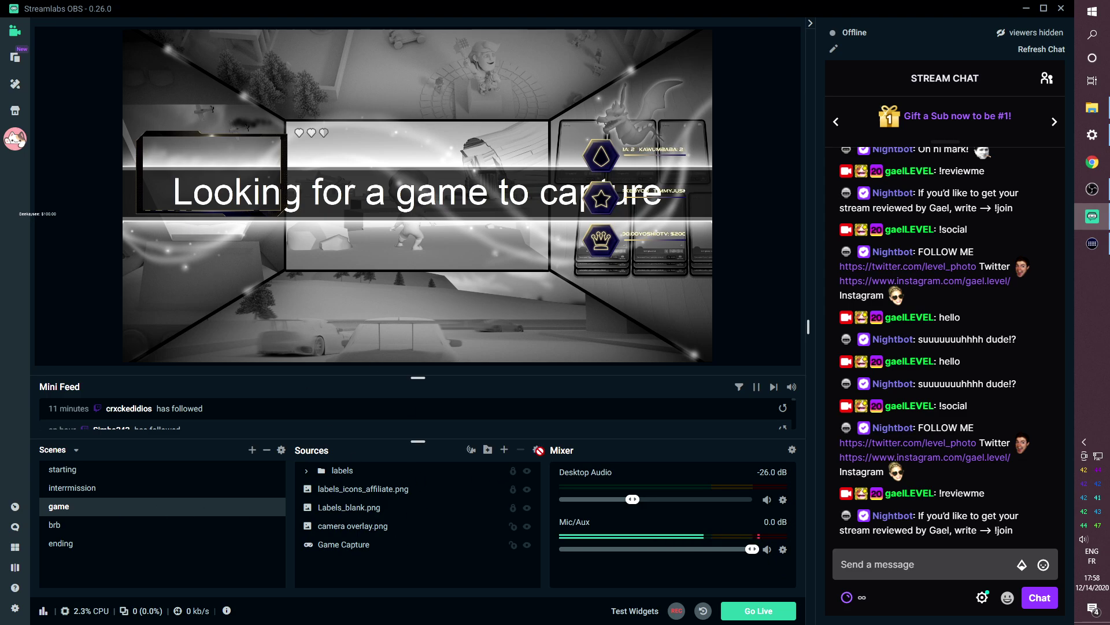
{"action": "left_click", "coordinate": [502, 455]}
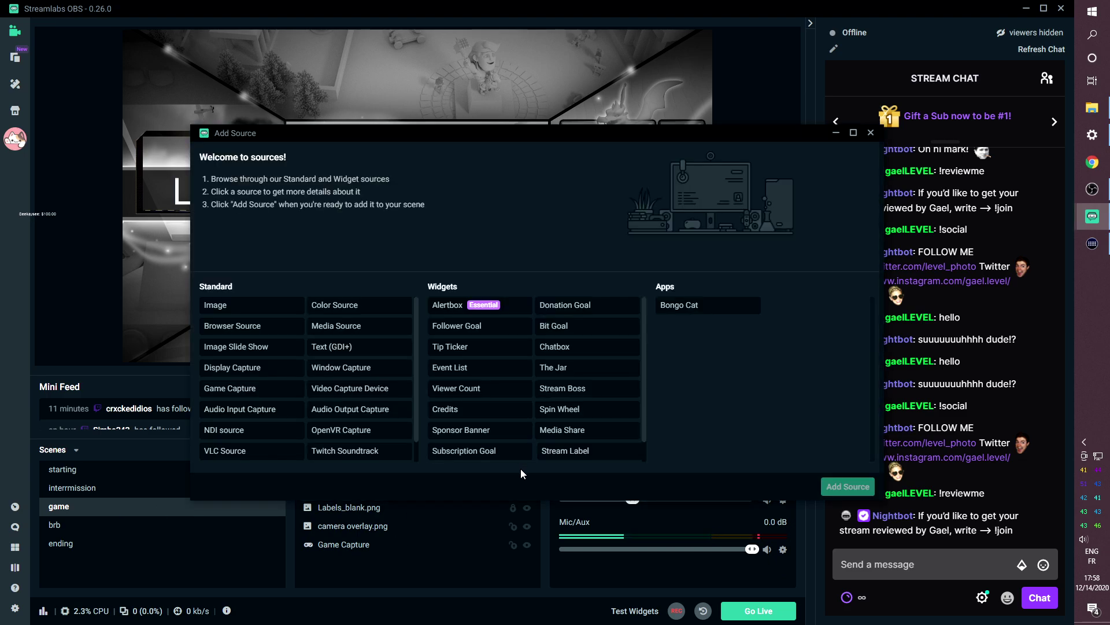
{"action": "left_click", "coordinate": [349, 389]}
{"action": "left_click", "coordinate": [848, 487]}
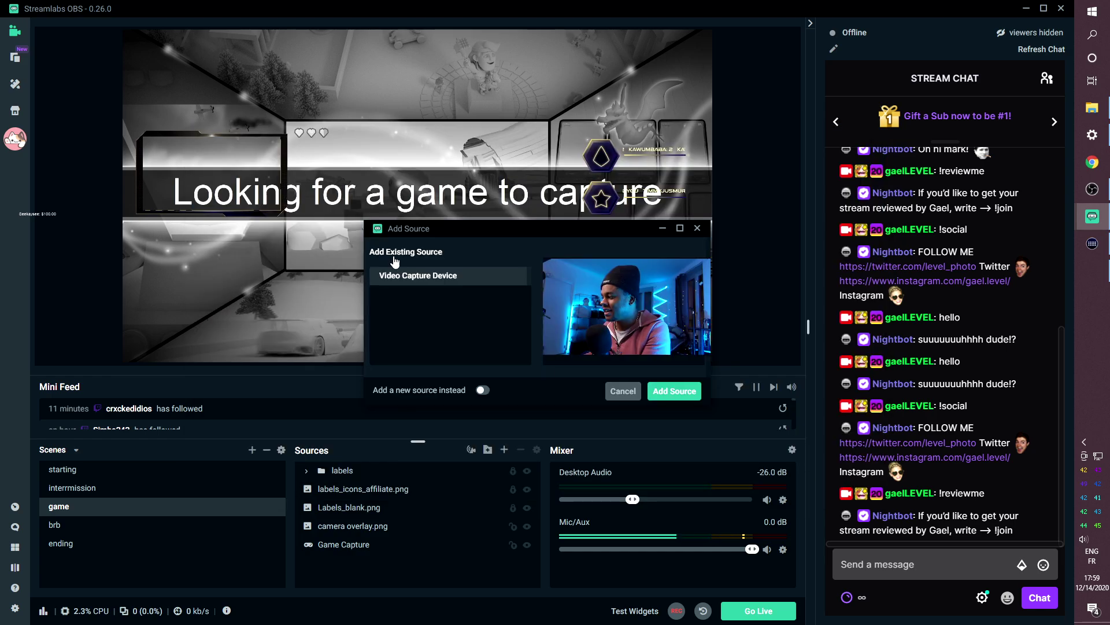
{"action": "left_click", "coordinate": [674, 391]}
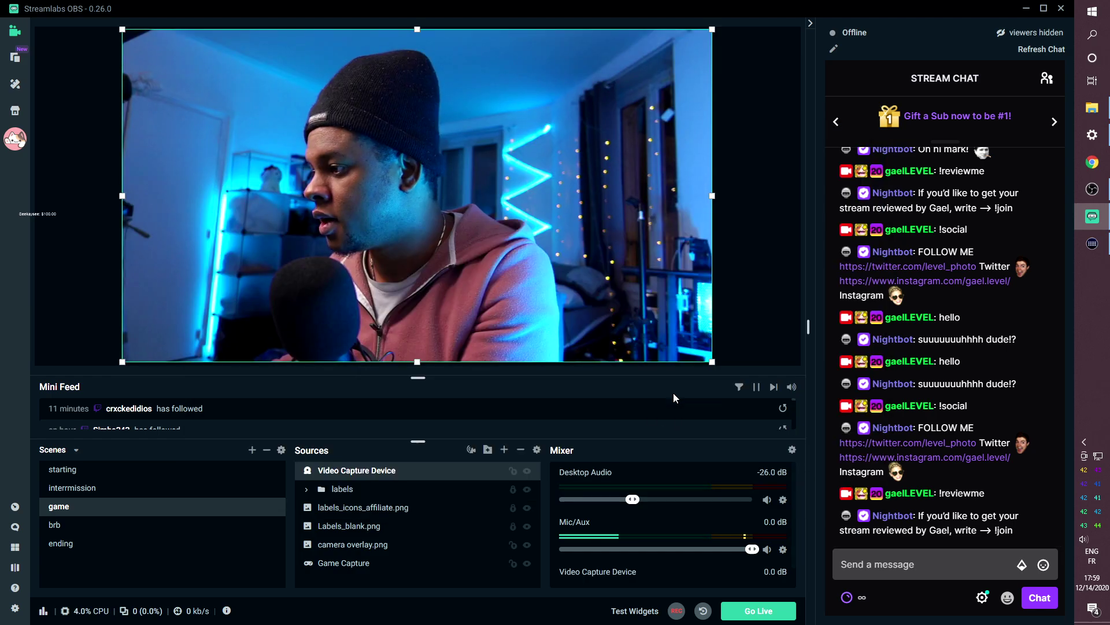
{"action": "right_click", "coordinate": [410, 286]}
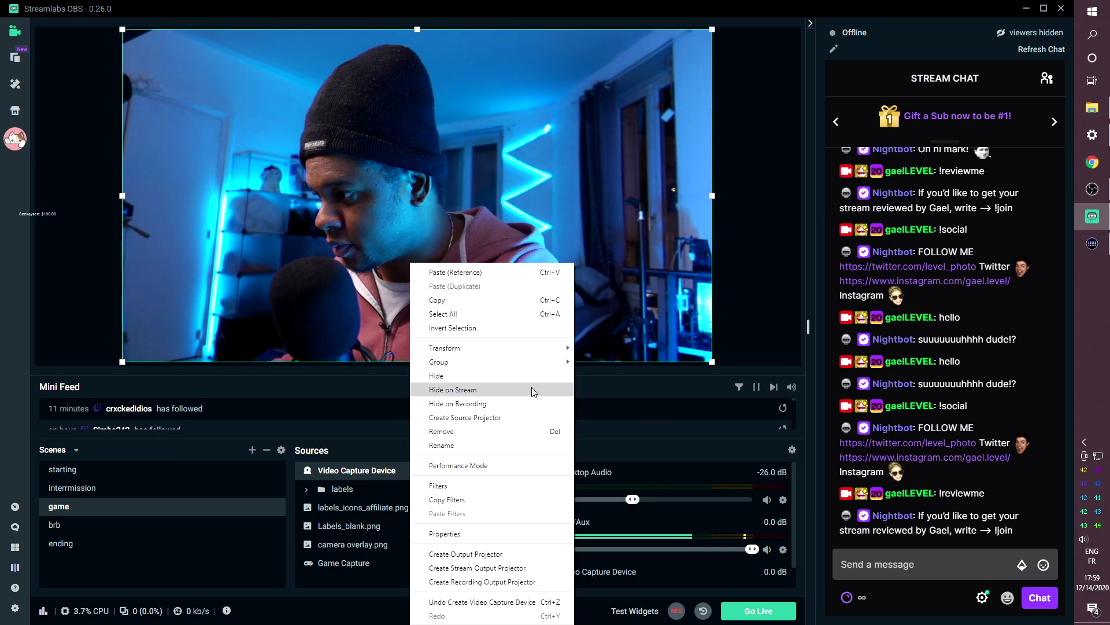
{"action": "mouse_move", "coordinate": [538, 347]}
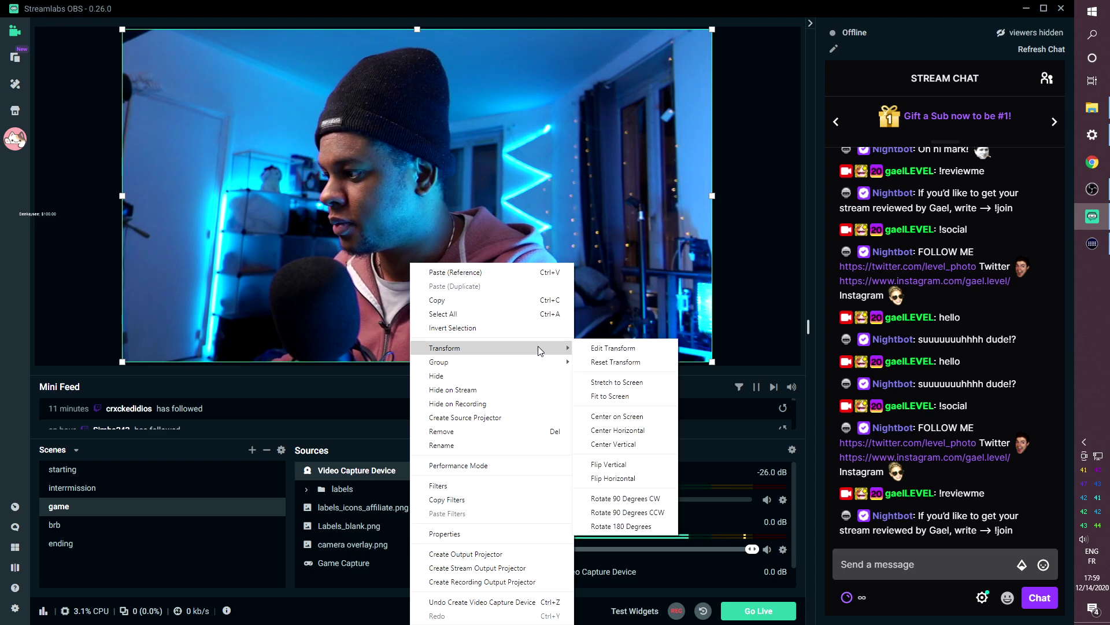
{"action": "left_click", "coordinate": [605, 479]}
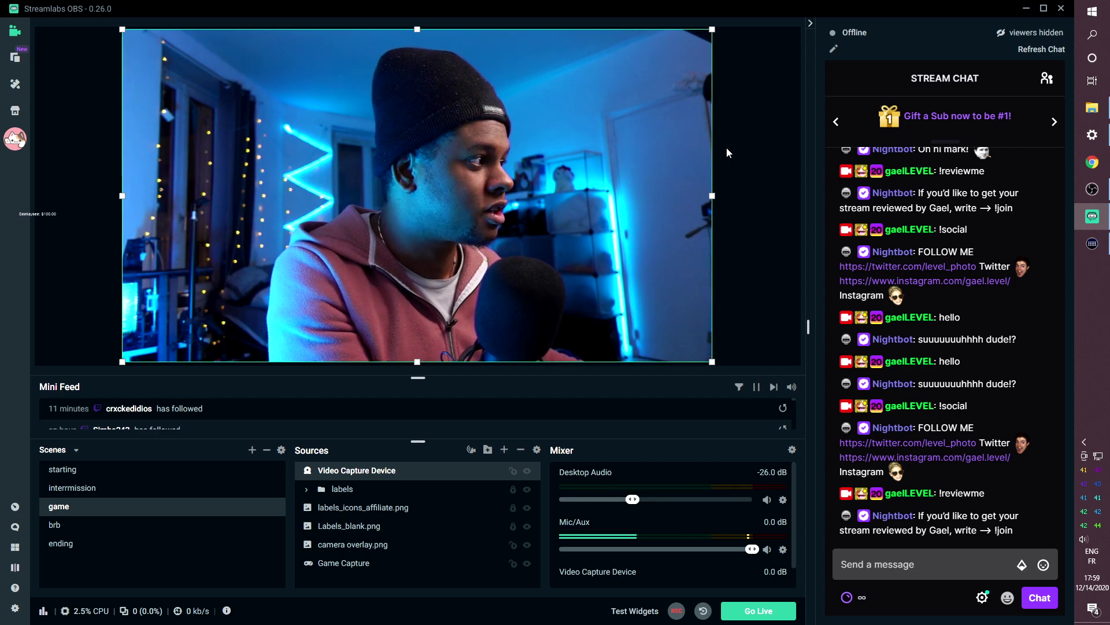
- Shrink the webcam over the camera frame to about a quarter of the canvas width and place it beneath camera overlay.png
{"action": "left_click_drag", "start_coordinate": [713, 30], "coordinate": [198, 143]}
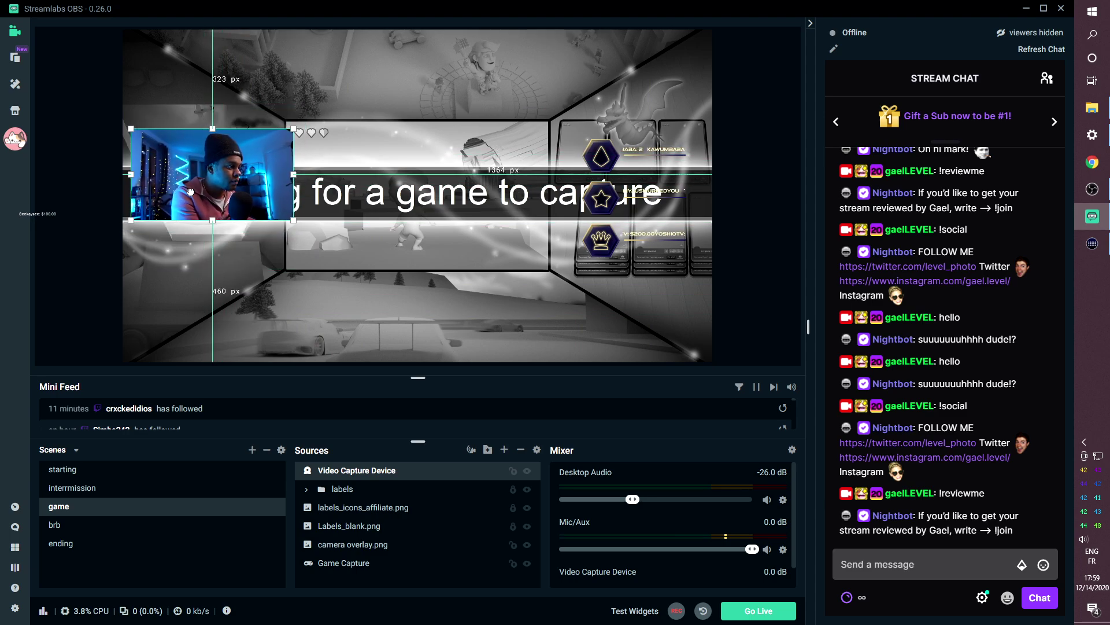
{"action": "left_click_drag", "start_coordinate": [368, 475], "coordinate": [359, 549]}
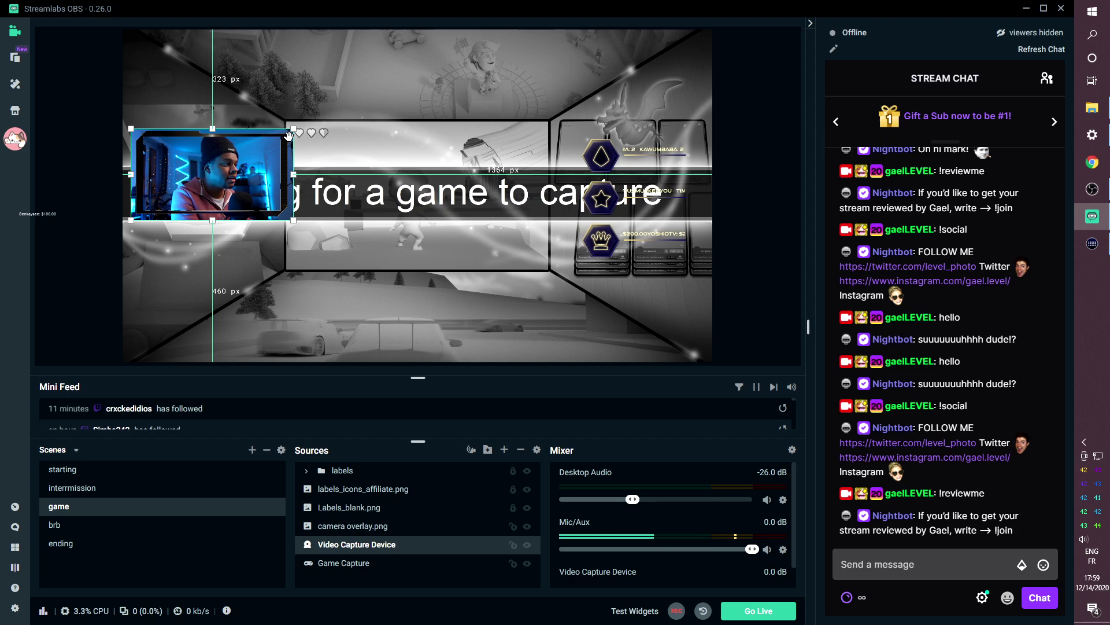
- Fine-tune the webcam's size and crop its lower edge so it fits inside the camera overlay frame
{"action": "left_click_drag", "start_coordinate": [292, 133], "coordinate": [288, 138]}
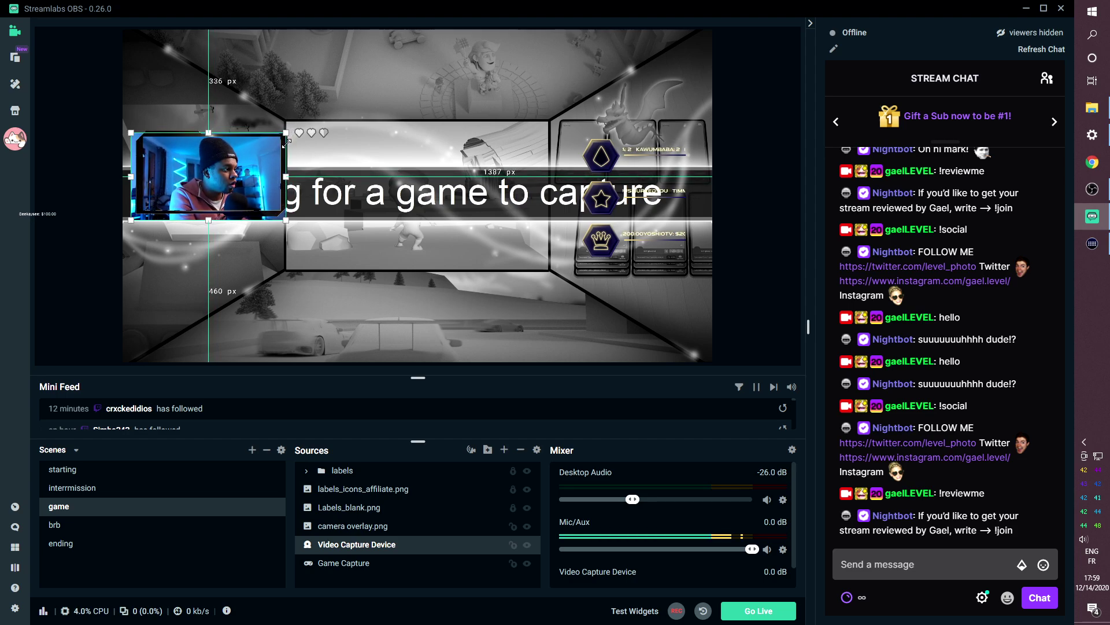
{"action": "left_click_drag", "start_coordinate": [132, 133], "coordinate": [148, 136]}
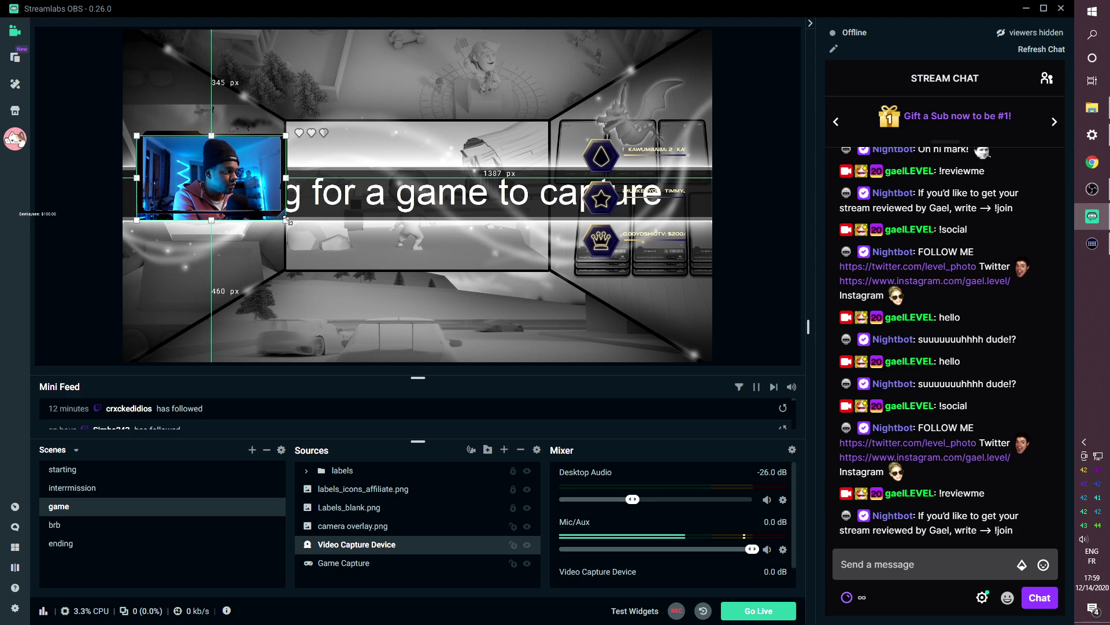
{"action": "left_click_drag", "start_coordinate": [287, 221], "coordinate": [283, 214]}
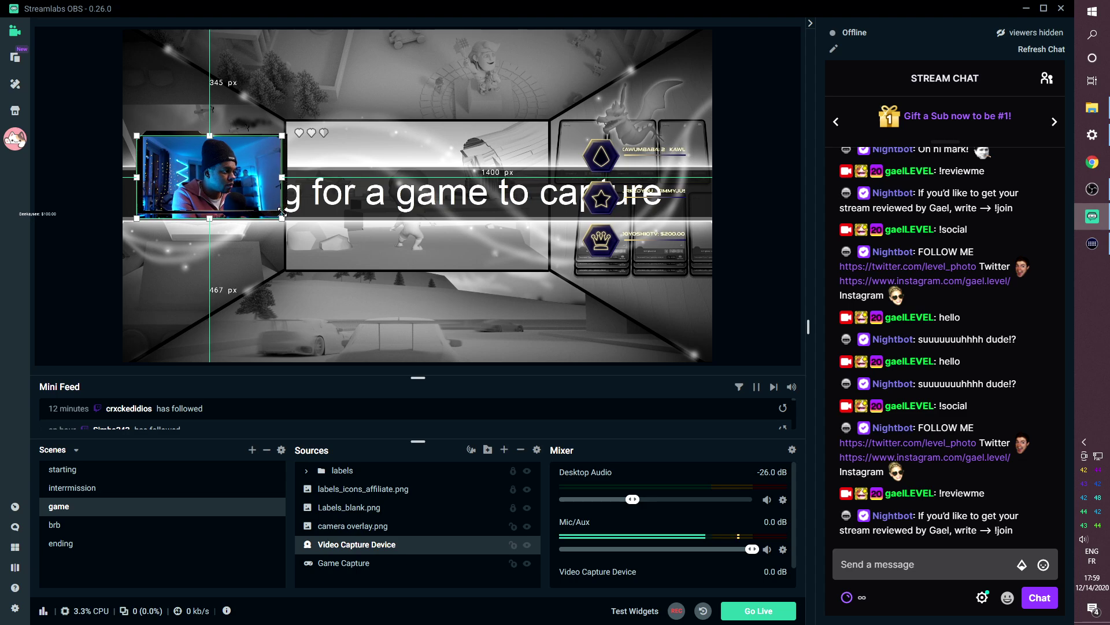
{"action": "left_click_drag", "start_coordinate": [137, 220], "coordinate": [142, 209]}
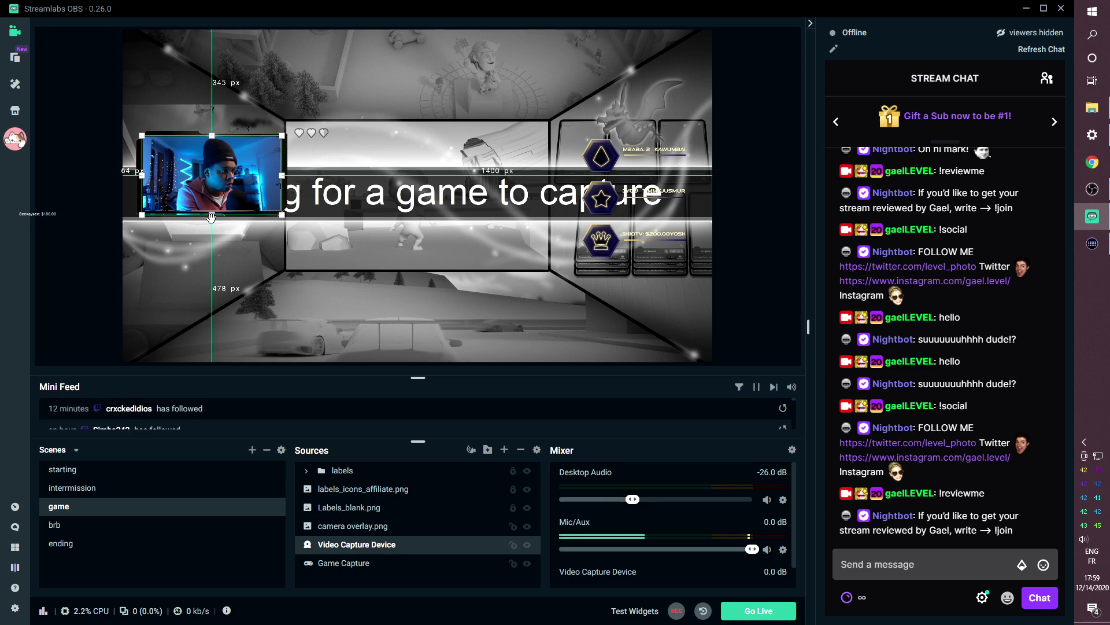
{"action": "left_click_drag", "start_coordinate": [212, 216], "coordinate": [211, 212]}
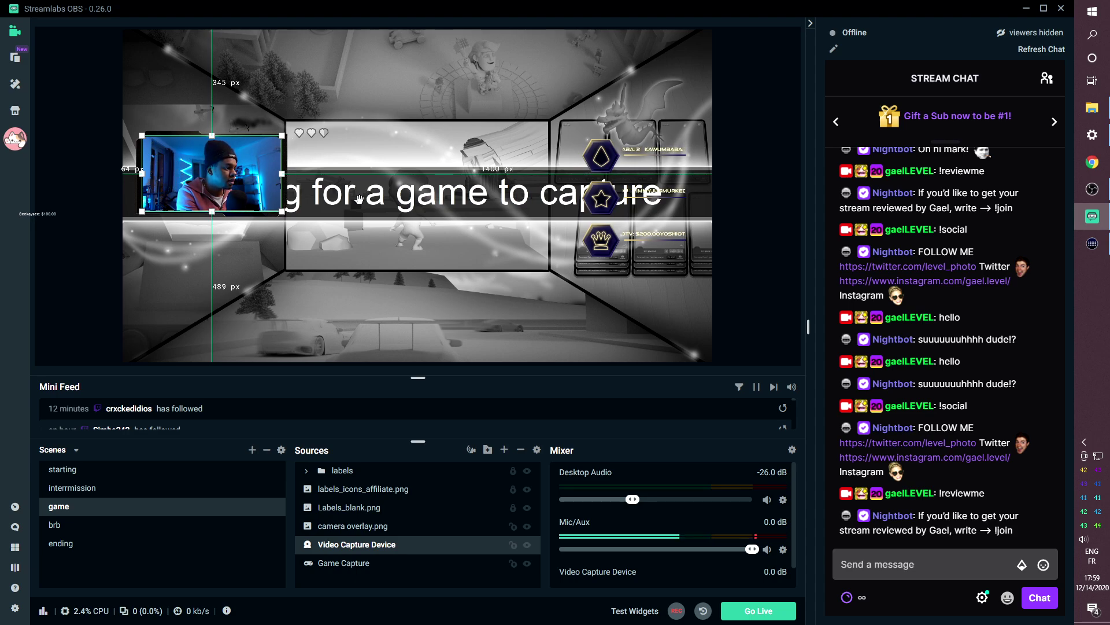
{"action": "left_click", "coordinate": [345, 224]}
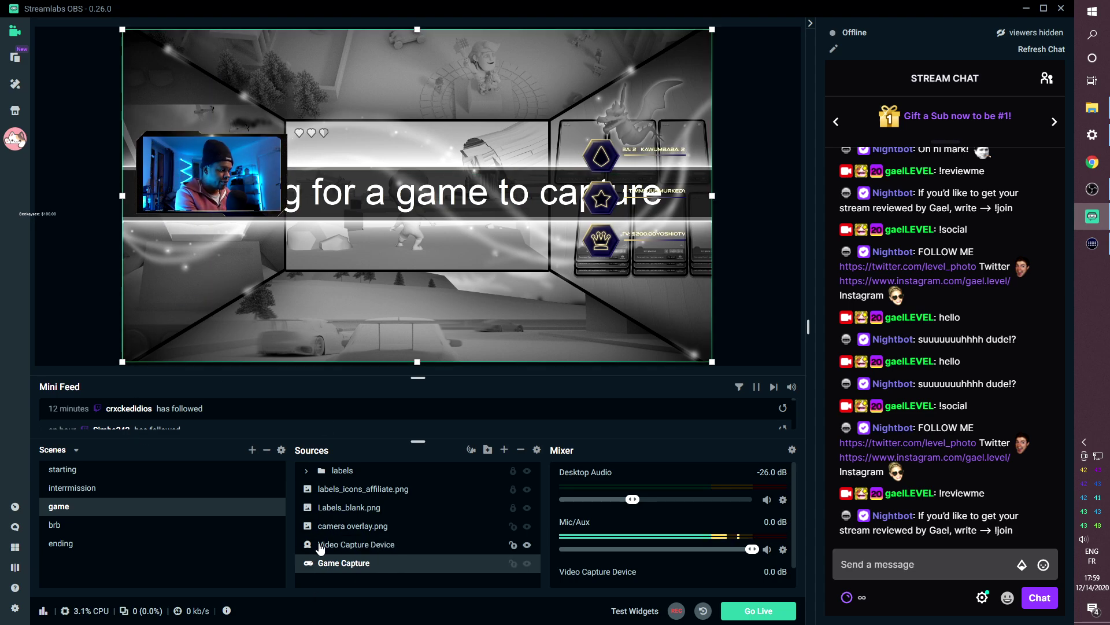
- Group the Video Capture Device and camera overlay.png of the game scene into a folder named cam
{"action": "left_click", "coordinate": [347, 544]}
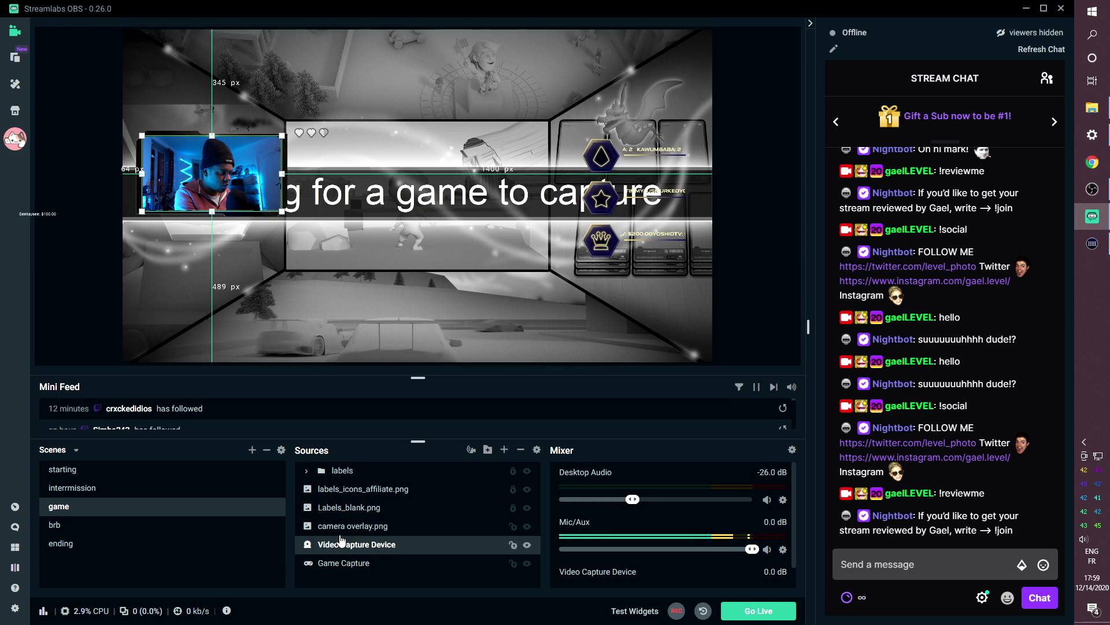
{"action": "left_click", "coordinate": [340, 528], "text": "ctrl"}
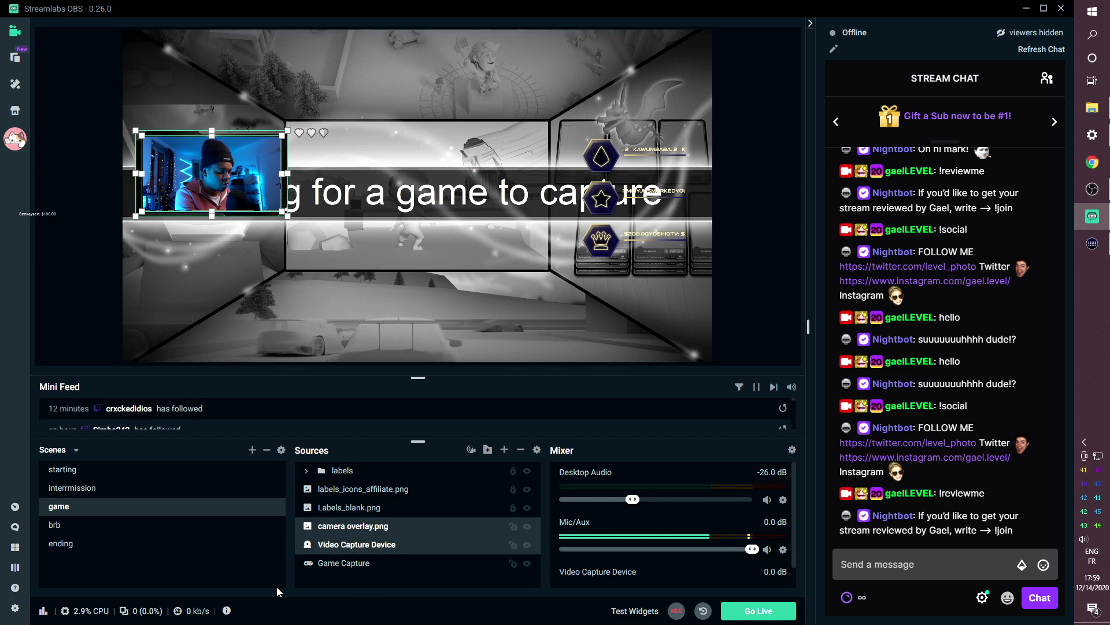
{"action": "left_click", "coordinate": [489, 455]}
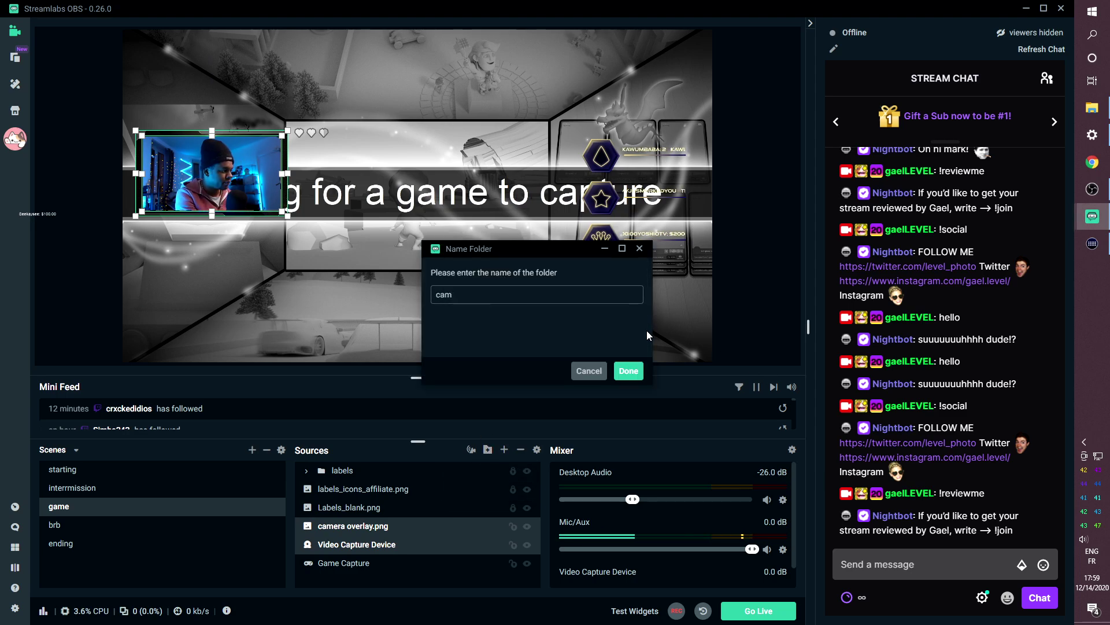
{"action": "left_click", "coordinate": [633, 377]}
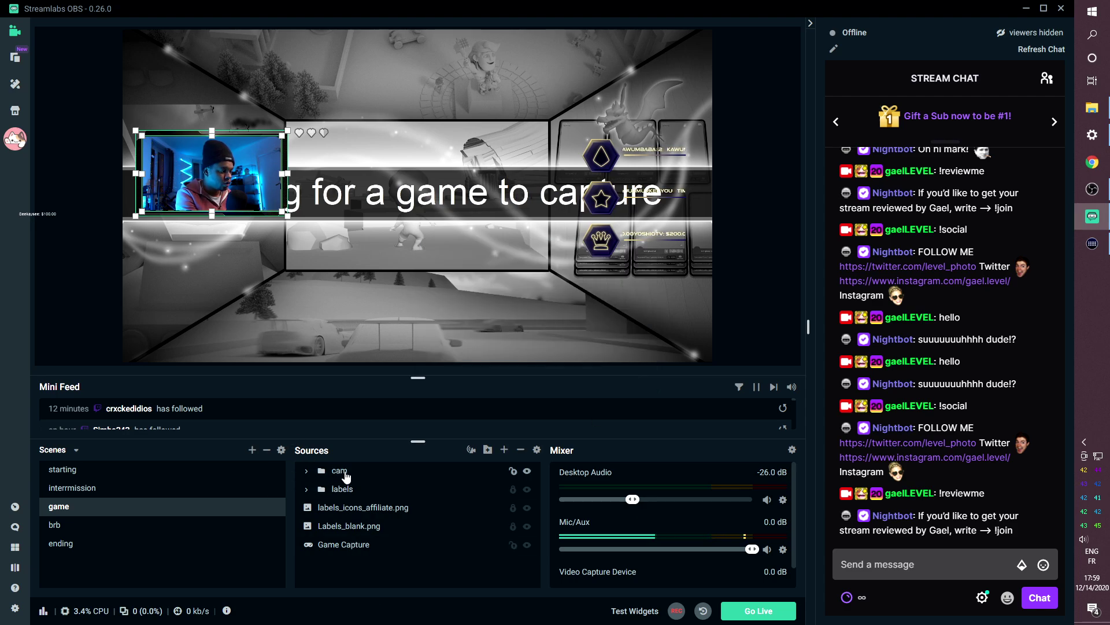
- Enlarge the cam folder, shrink it back to about a quarter of the canvas width, and place it near the canvas's left edge
{"action": "left_click", "coordinate": [346, 476]}
{"action": "left_click_drag", "start_coordinate": [281, 138], "coordinate": [555, 26]}
{"action": "left_click_drag", "start_coordinate": [405, 198], "coordinate": [491, 259]}
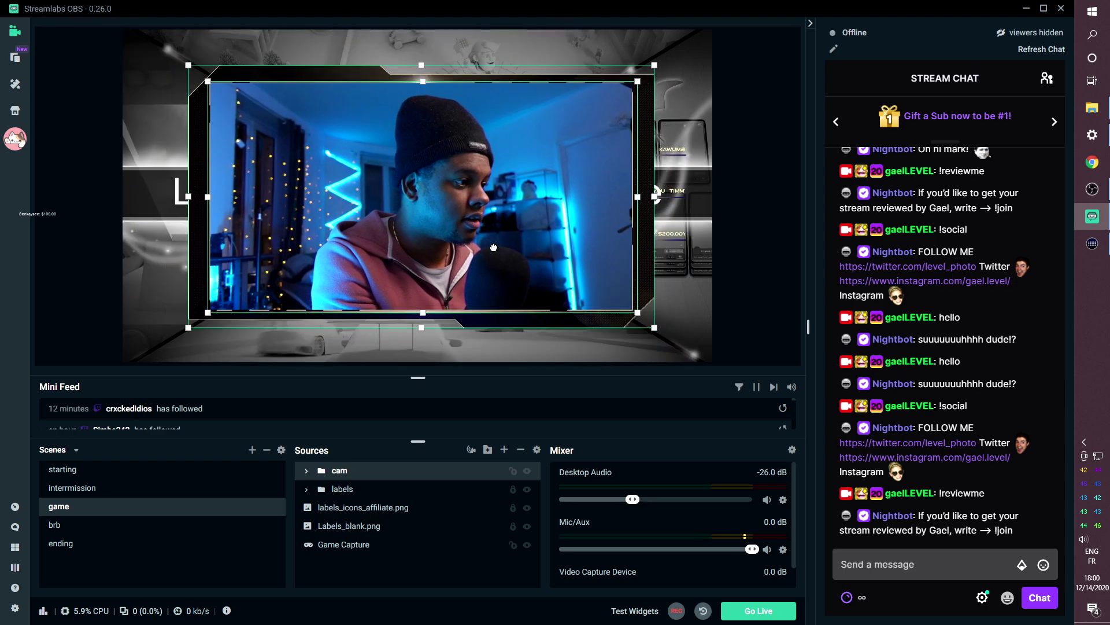
{"action": "left_click_drag", "start_coordinate": [654, 64], "coordinate": [316, 239]}
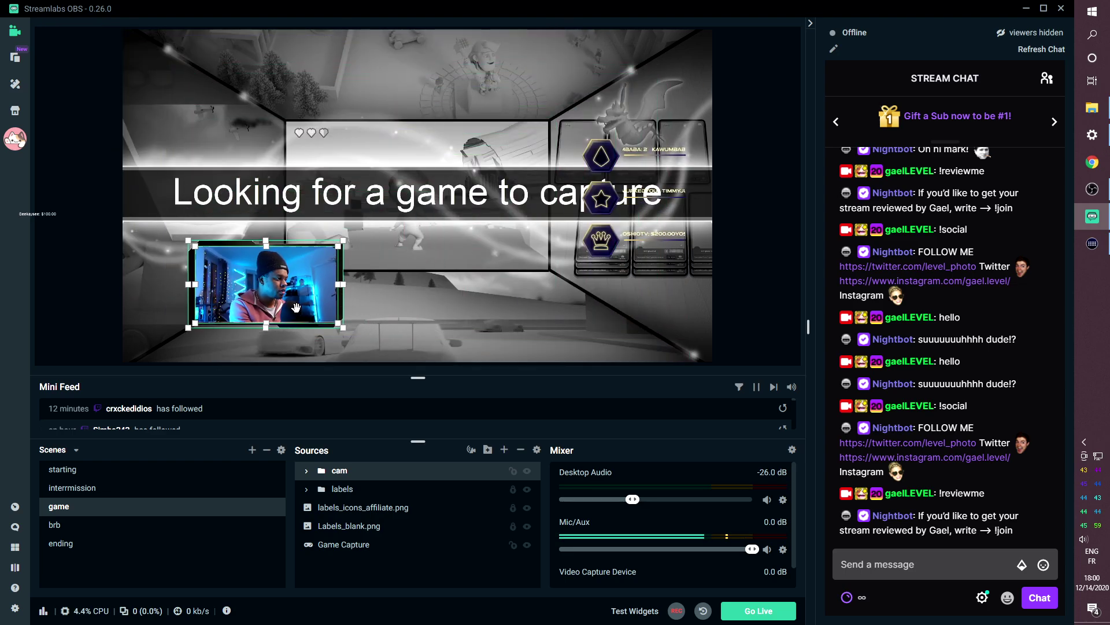
{"action": "left_click_drag", "start_coordinate": [296, 307], "coordinate": [243, 209]}
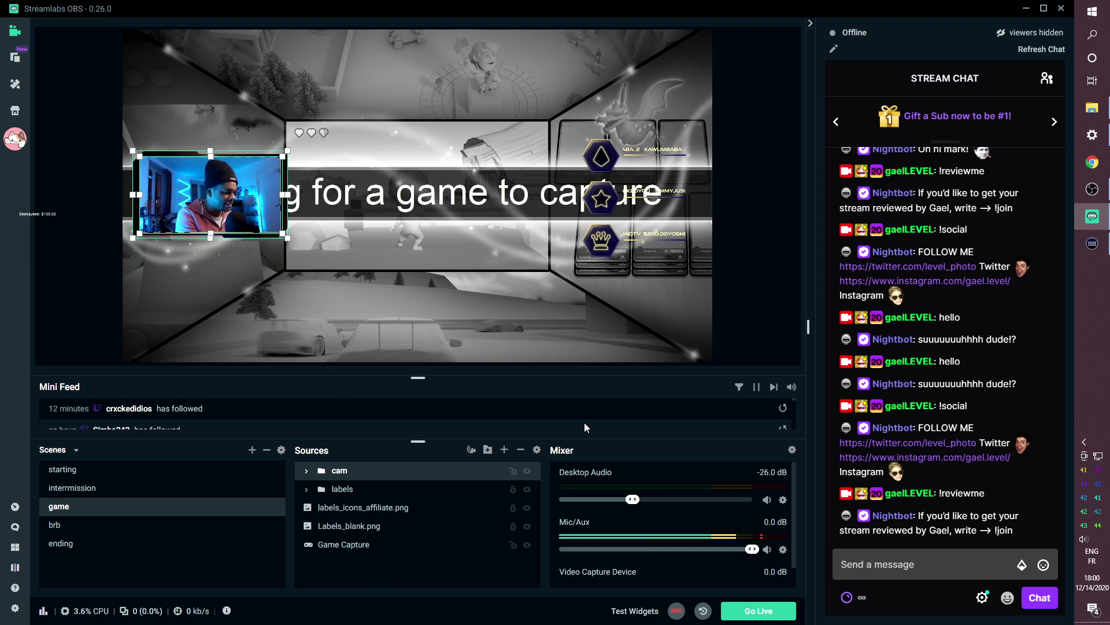
- Add a Media Source with gameplay footage to the game scene and place it directly above Game Capture, beneath Labels_blank.png
{"action": "left_click", "coordinate": [504, 450]}
{"action": "left_click", "coordinate": [358, 325]}
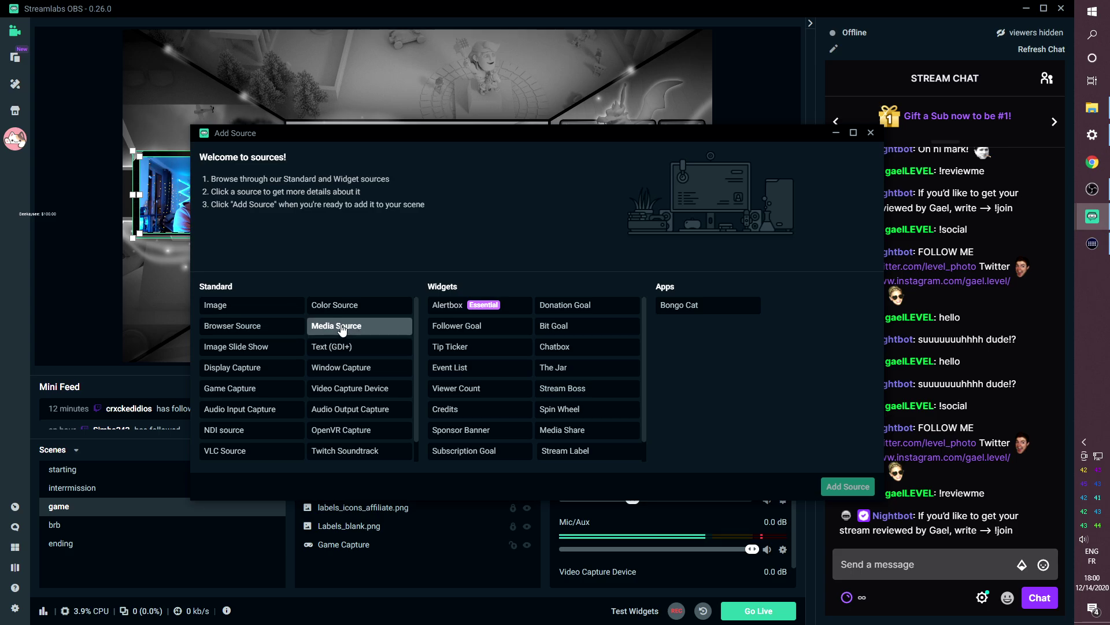
{"action": "left_click", "coordinate": [848, 487]}
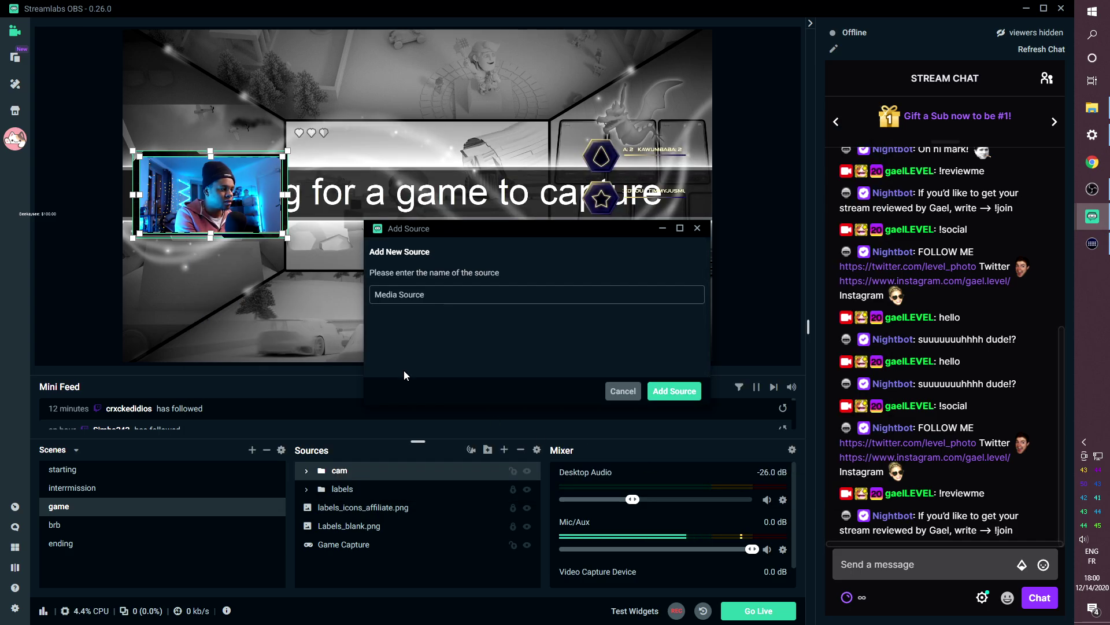
{"action": "left_click", "coordinate": [656, 396]}
{"action": "left_click", "coordinate": [681, 249]}
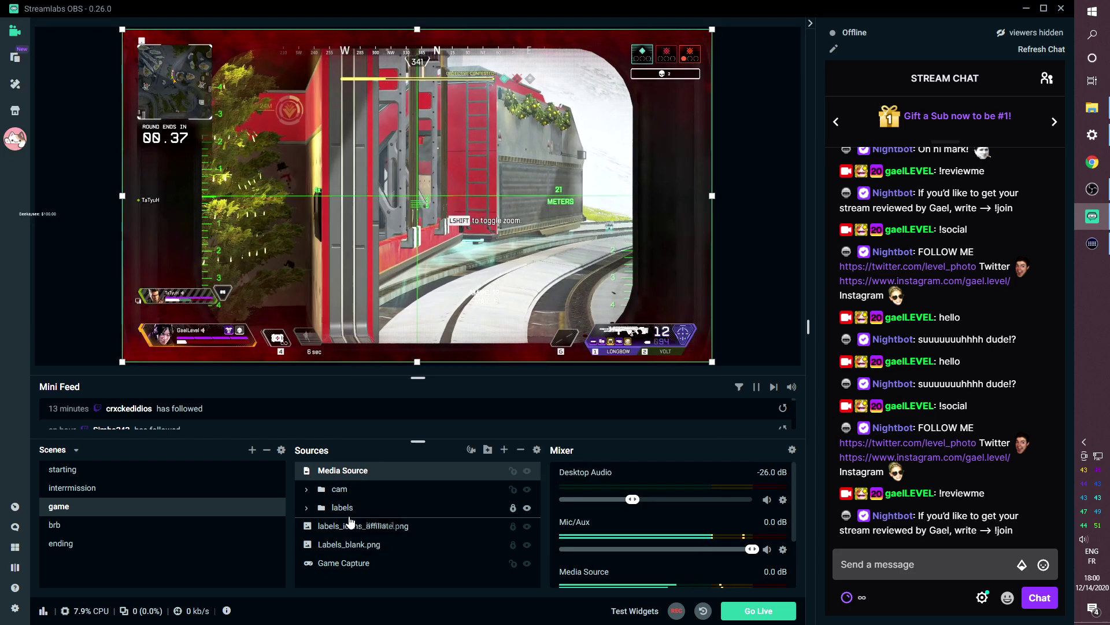
{"action": "left_click_drag", "start_coordinate": [347, 565], "coordinate": [347, 562]}
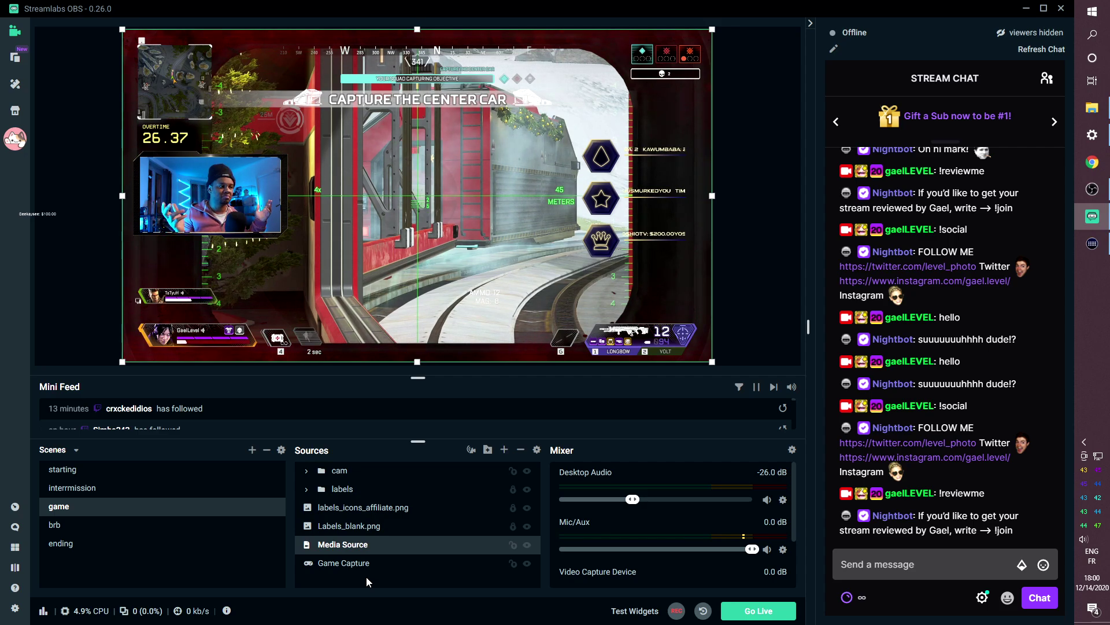
{"action": "left_click", "coordinate": [60, 214]}
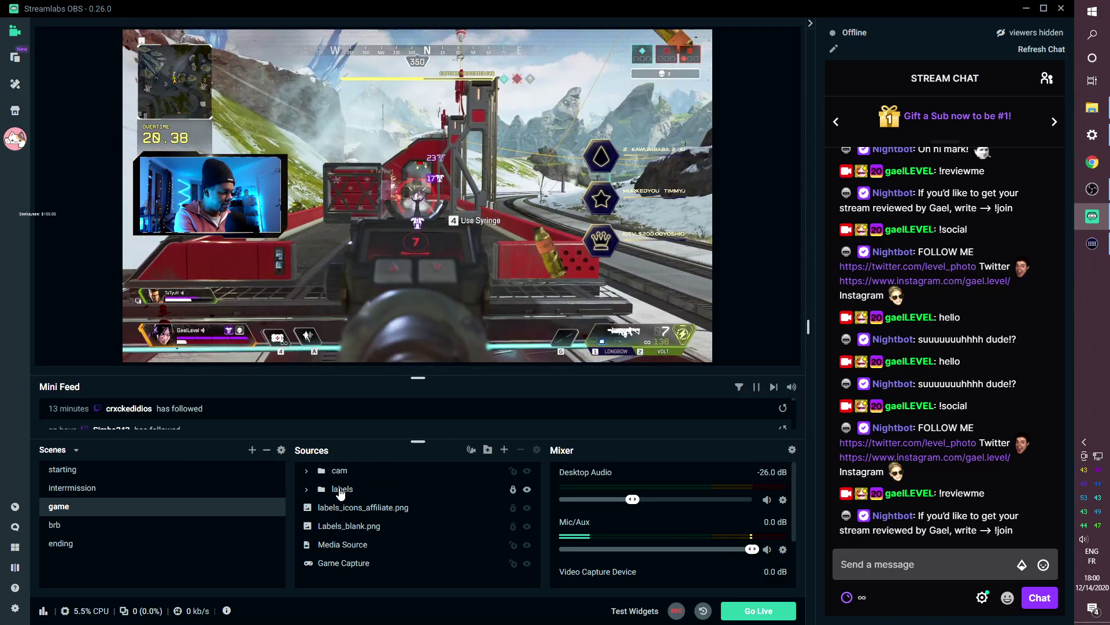
- Move labels_icons_affiliate.png and Labels_blank.png into the labels folder beneath the three Cheerer labels, then collapse the folder
{"action": "left_click", "coordinate": [346, 490]}
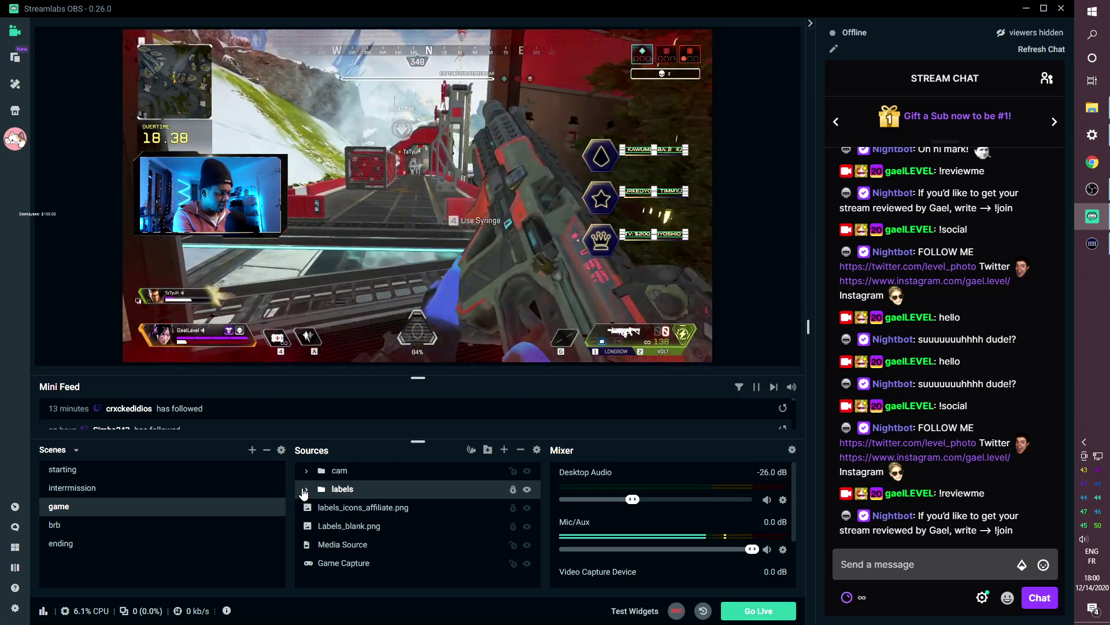
{"action": "left_click", "coordinate": [307, 489]}
{"action": "scroll", "coordinate": [381, 535], "scroll_direction": "down", "scroll_amount": 1}
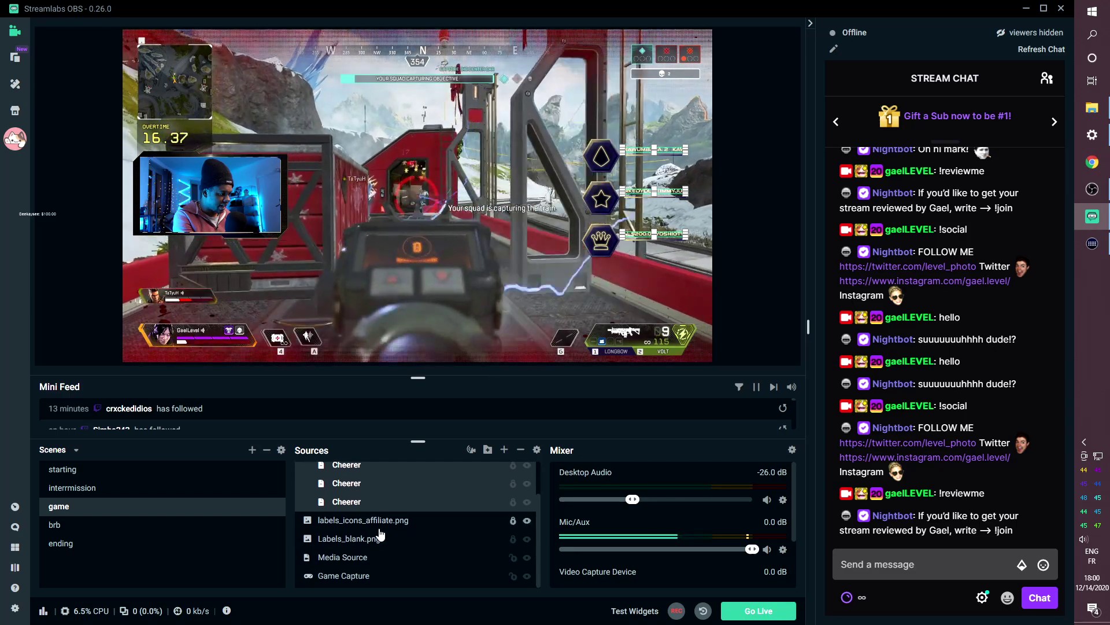
{"action": "left_click", "coordinate": [344, 500]}
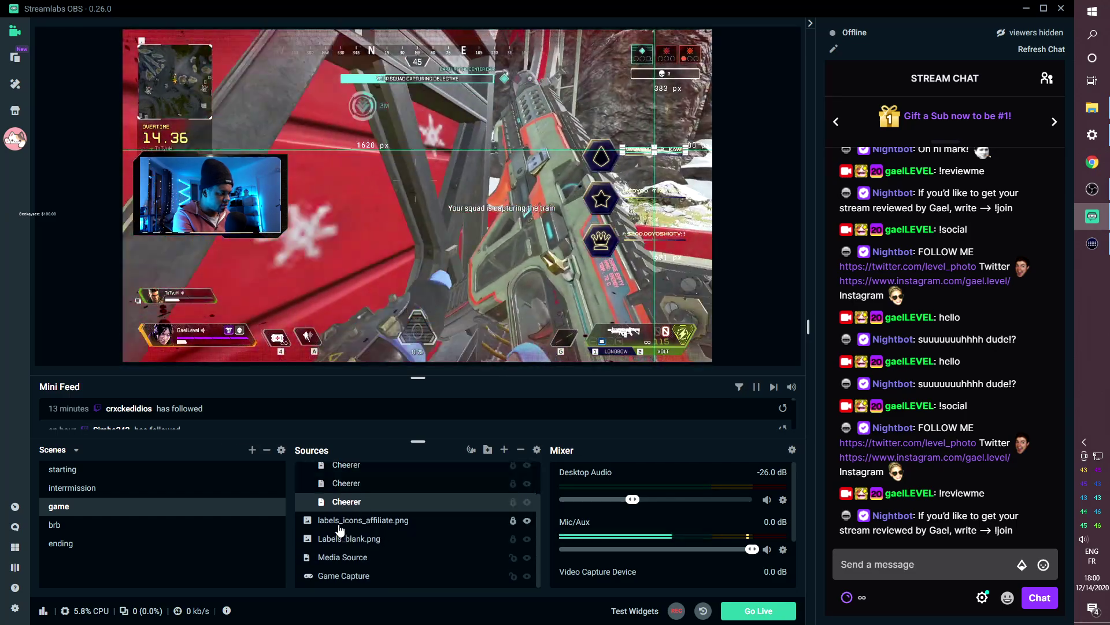
{"action": "mouse_move", "coordinate": [344, 528]}
{"action": "left_mouse_down"}
{"action": "mouse_move", "coordinate": [345, 510]}
{"action": "mouse_move", "coordinate": [360, 536]}
{"action": "left_mouse_up"}
{"action": "scroll", "coordinate": [360, 535], "scroll_direction": "up", "scroll_amount": 2}
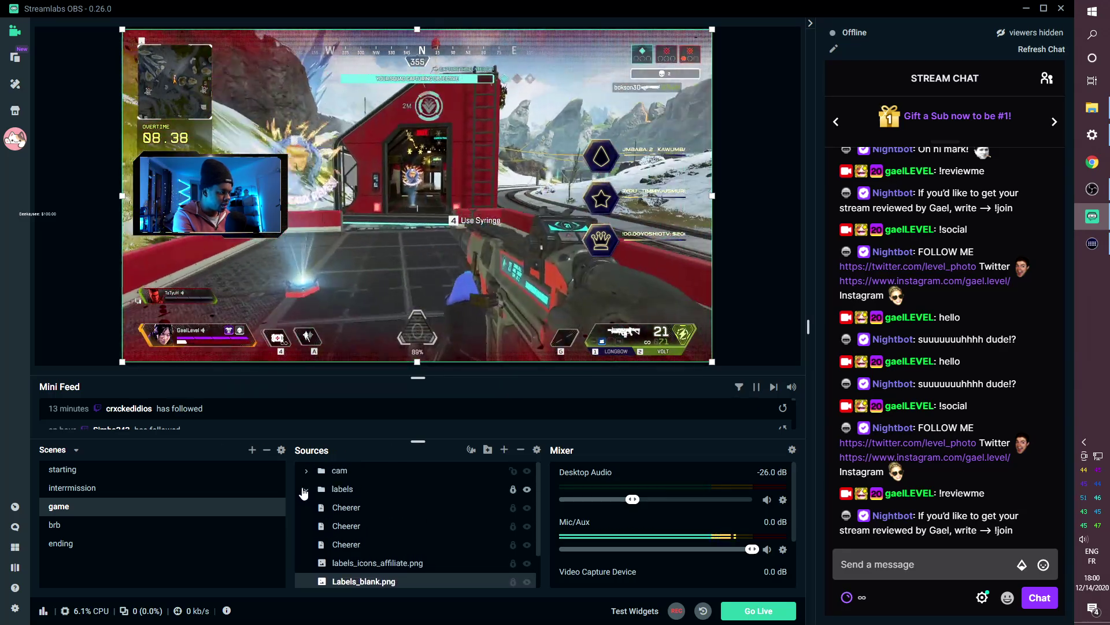
{"action": "left_click", "coordinate": [321, 492]}
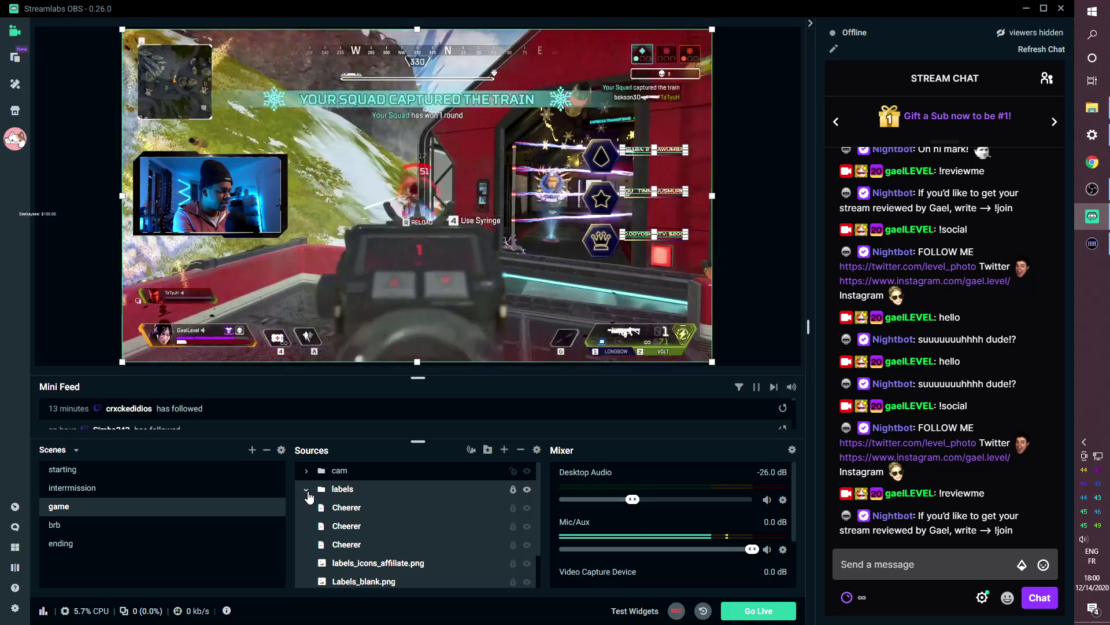
{"action": "left_click", "coordinate": [306, 488]}
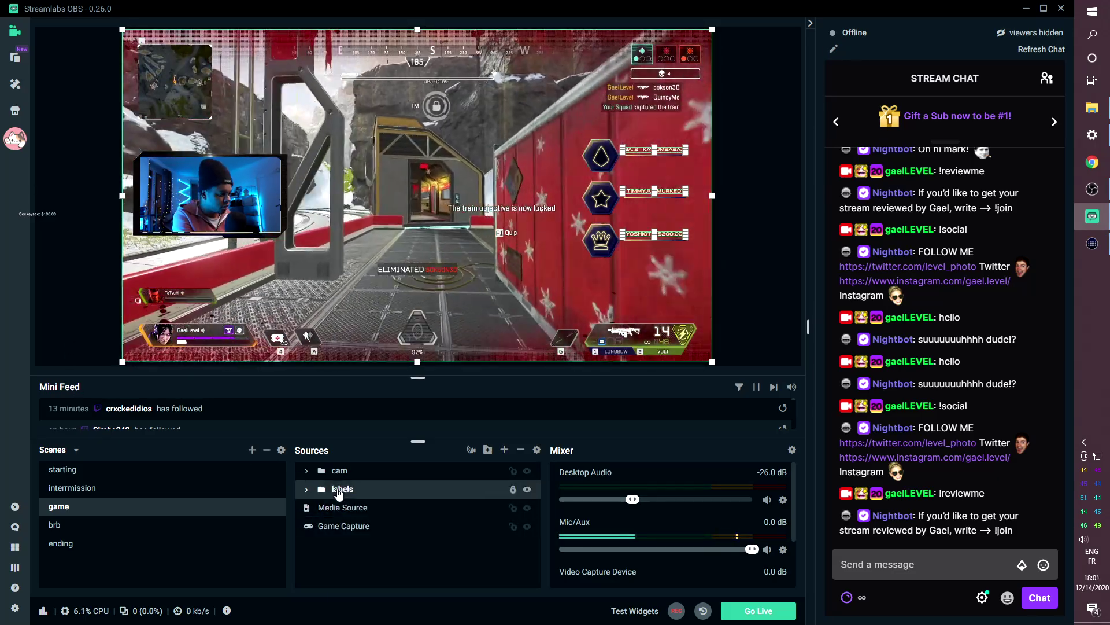
- Unlock the labels folder, scale it down to about 70% of the canvas width, and place it below the gameplay's upper-right HUD
{"action": "left_click", "coordinate": [473, 500]}
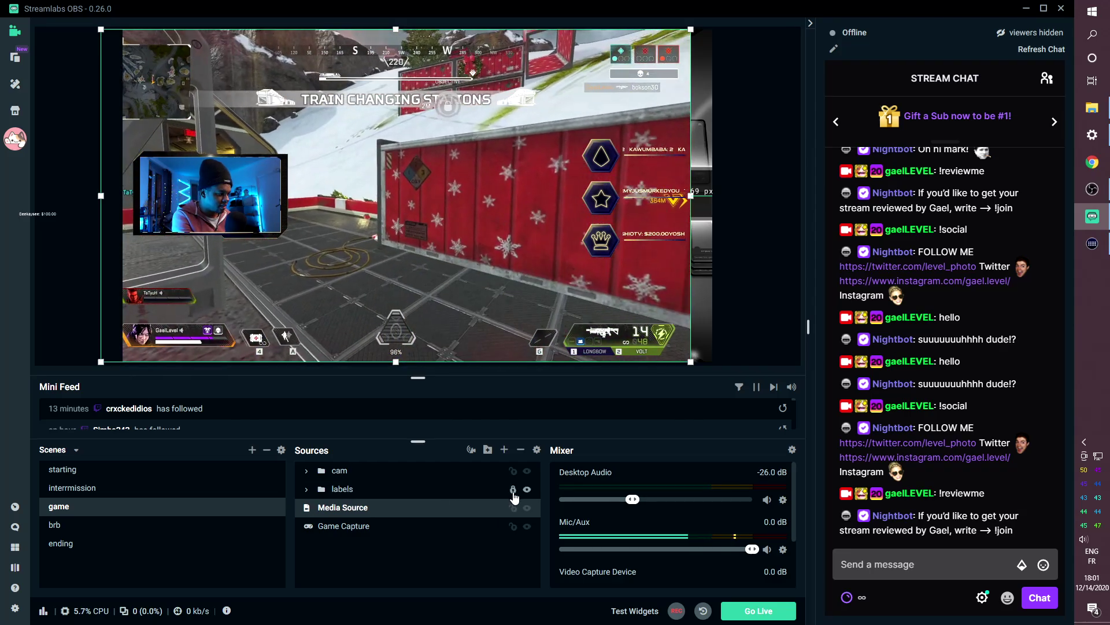
{"action": "left_click", "coordinate": [340, 491]}
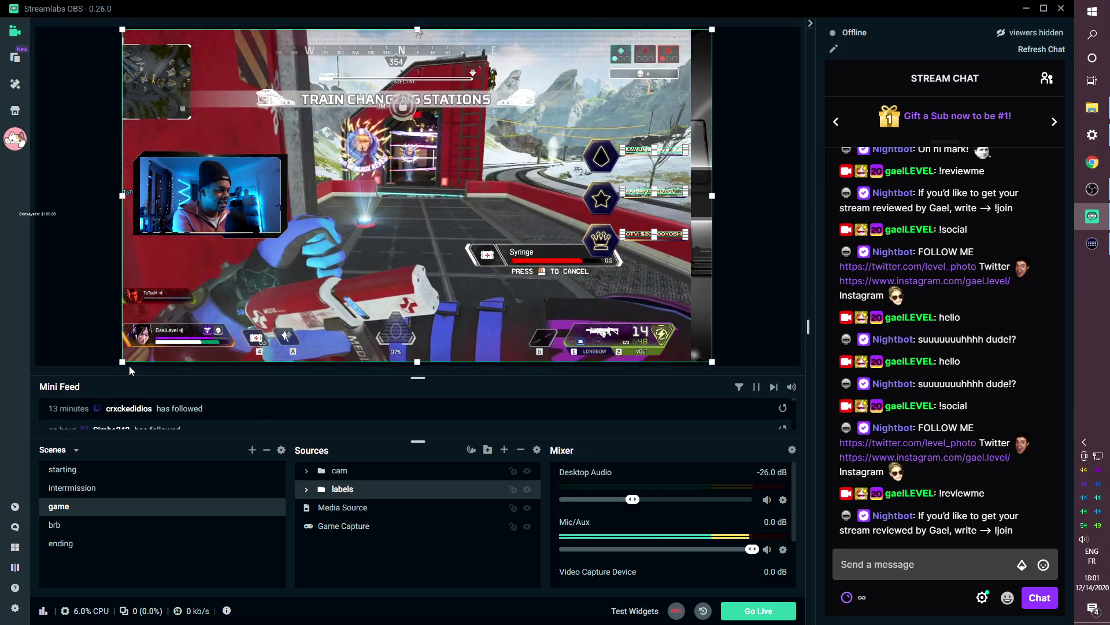
{"action": "left_click_drag", "start_coordinate": [122, 362], "coordinate": [641, 260]}
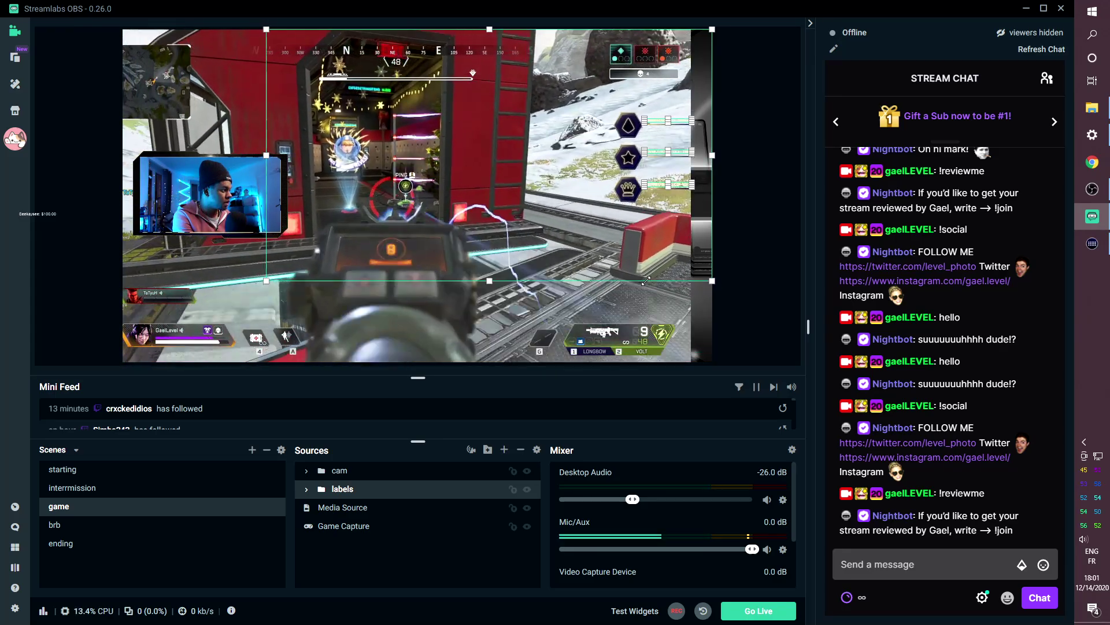
{"action": "mouse_move", "coordinate": [666, 215]}
{"action": "left_mouse_down"}
{"action": "mouse_move", "coordinate": [82, 268]}
{"action": "mouse_move", "coordinate": [82, 291]}
{"action": "mouse_move", "coordinate": [181, 301]}
{"action": "mouse_move", "coordinate": [202, 334]}
{"action": "mouse_move", "coordinate": [234, 151]}
{"action": "mouse_move", "coordinate": [705, 290]}
{"action": "mouse_move", "coordinate": [717, 278]}
{"action": "mouse_move", "coordinate": [646, 214]}
{"action": "mouse_move", "coordinate": [659, 206]}
{"action": "left_mouse_up"}
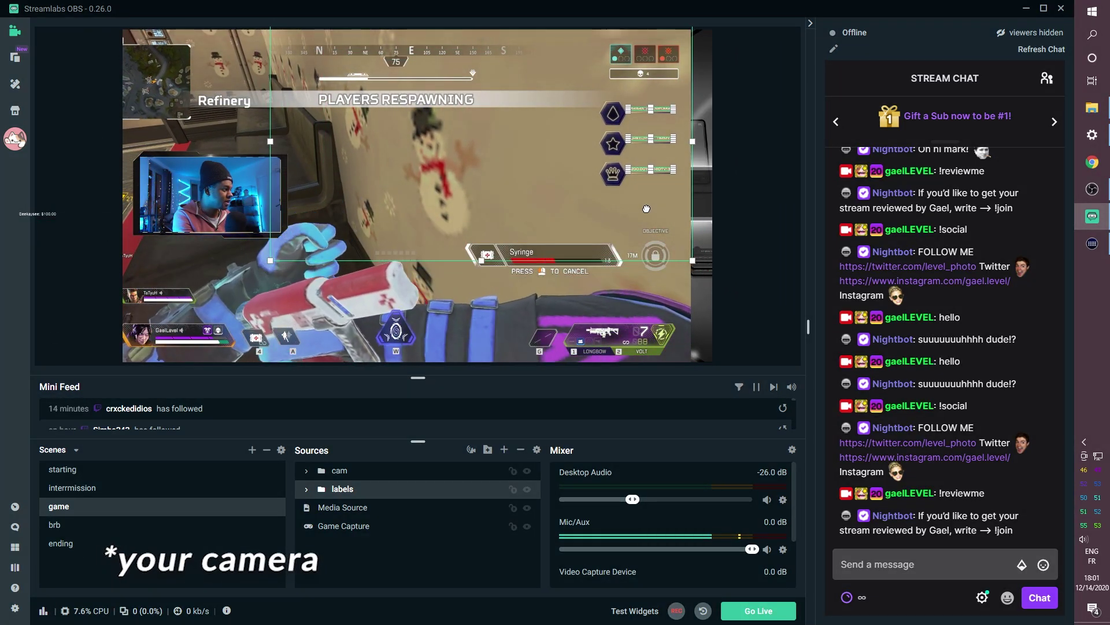
- Realign the Media Source with the canvas edges so the gameplay footage fills the game scene
{"action": "left_click", "coordinate": [342, 507]}
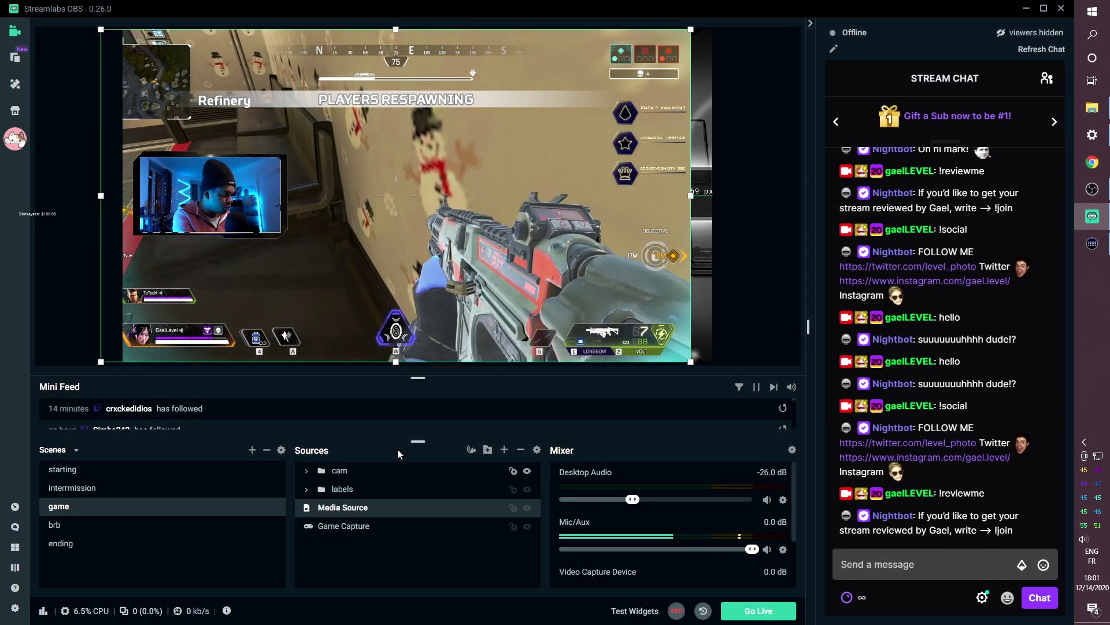
{"action": "left_click_drag", "start_coordinate": [695, 193], "coordinate": [716, 193]}
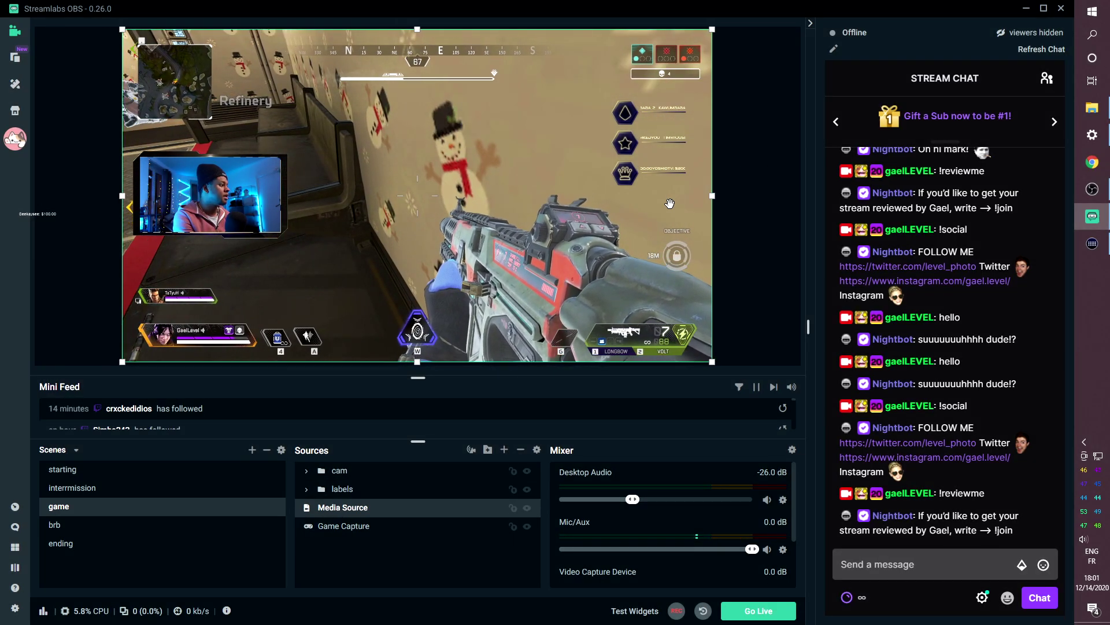
{"action": "left_click", "coordinate": [619, 237]}
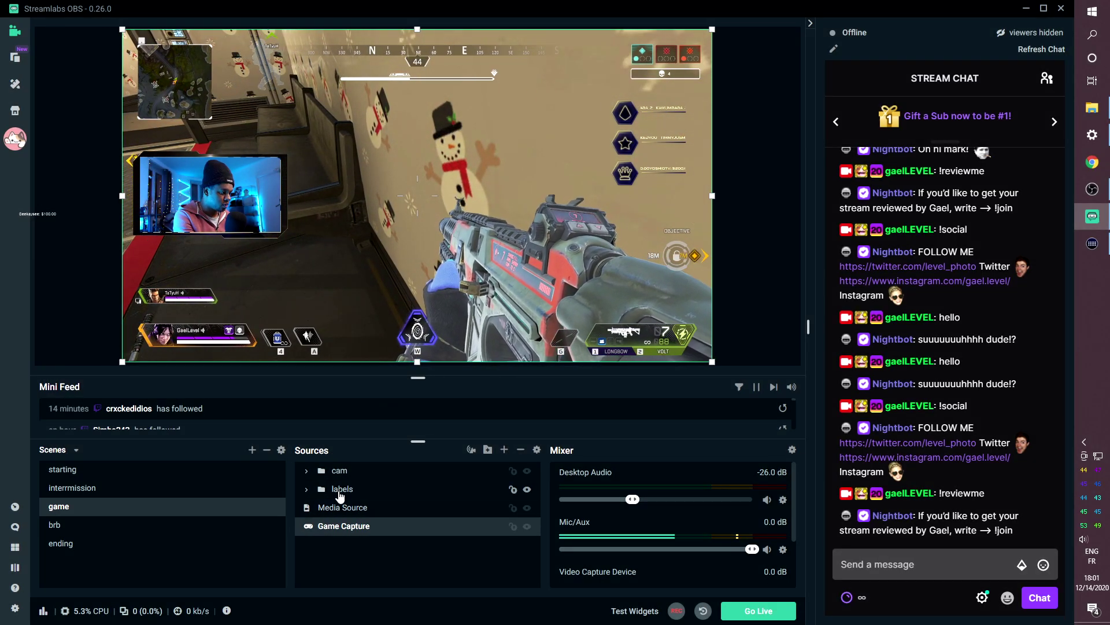
- Move the labels folder farther right so its icons and text line up beneath the gameplay's upper-right HUD
{"action": "left_click", "coordinate": [340, 490]}
{"action": "left_click_drag", "start_coordinate": [634, 170], "coordinate": [646, 168]}
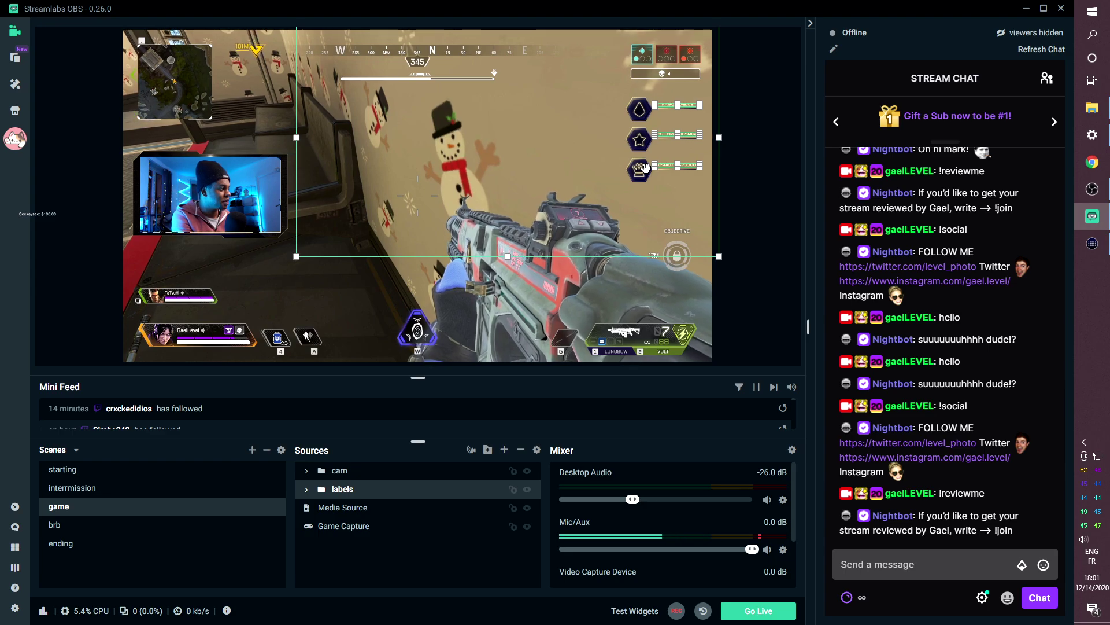
{"action": "left_click_drag", "start_coordinate": [646, 167], "coordinate": [646, 168]}
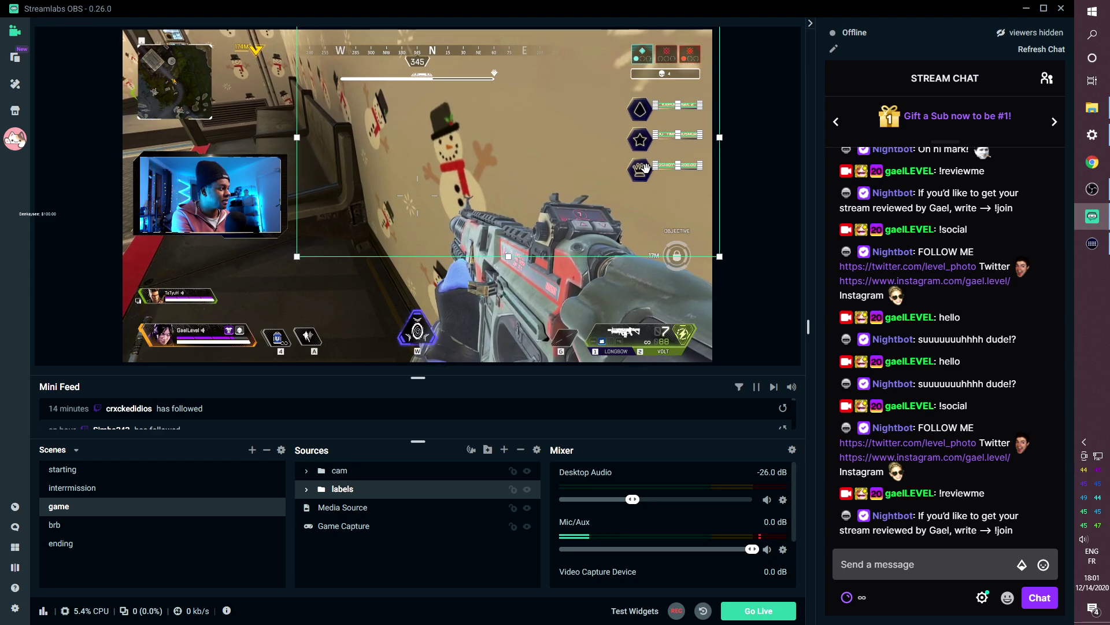
{"action": "left_click", "coordinate": [754, 172]}
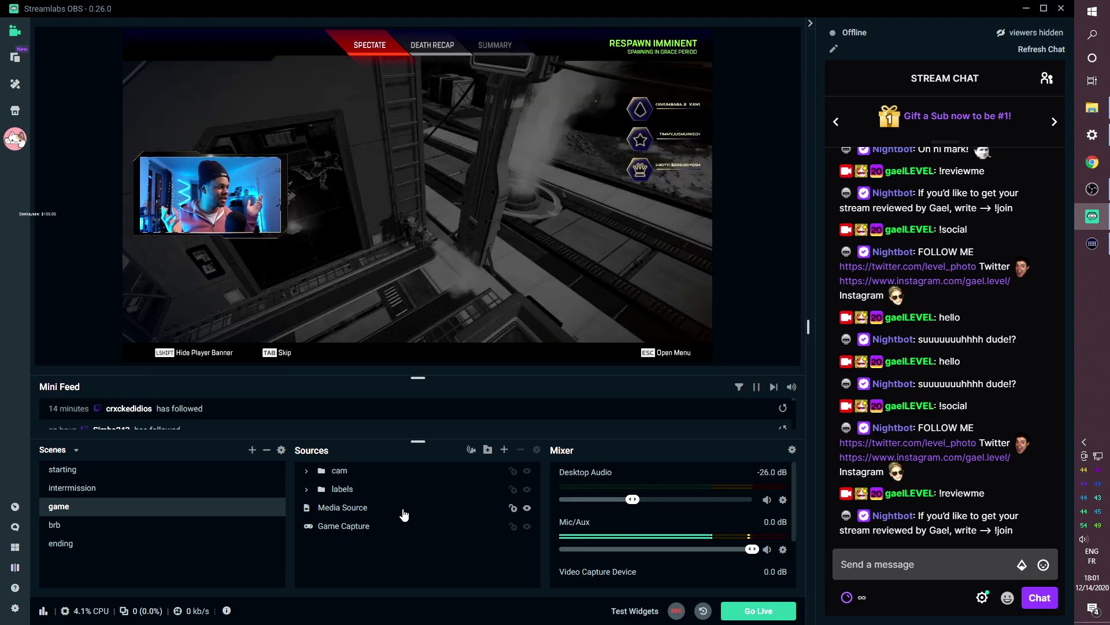
- Switch to the interrmission scene
{"action": "key", "text": "F2"}
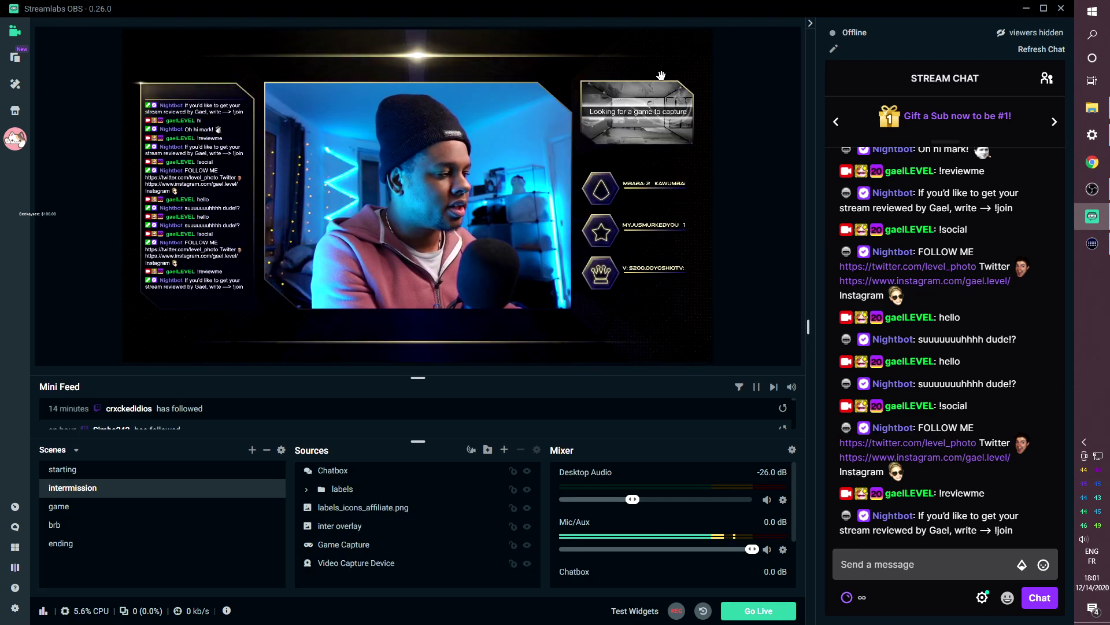